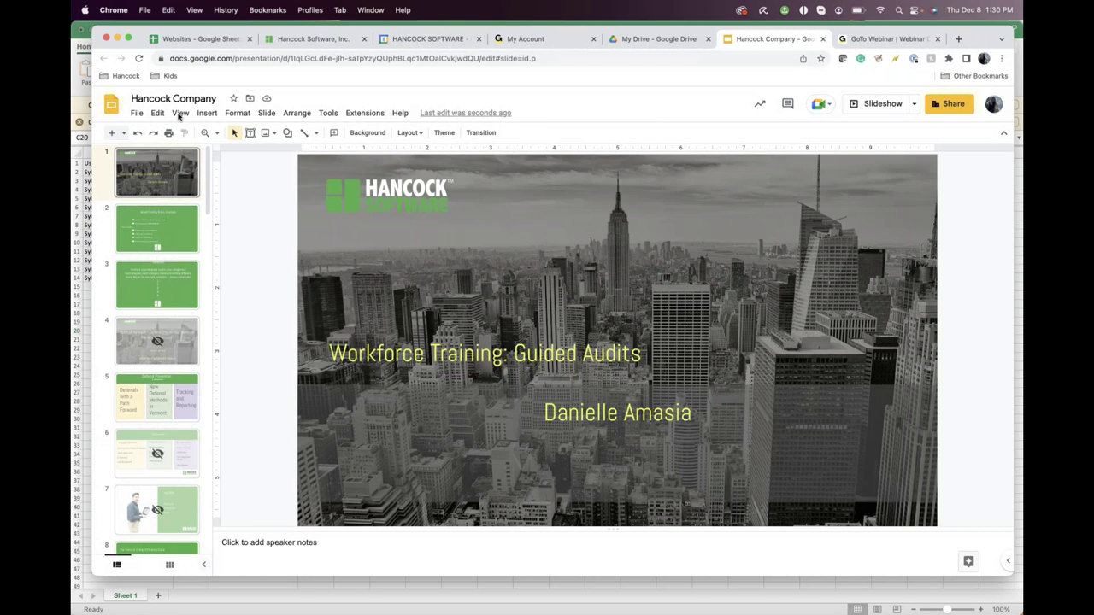
click(180, 114)
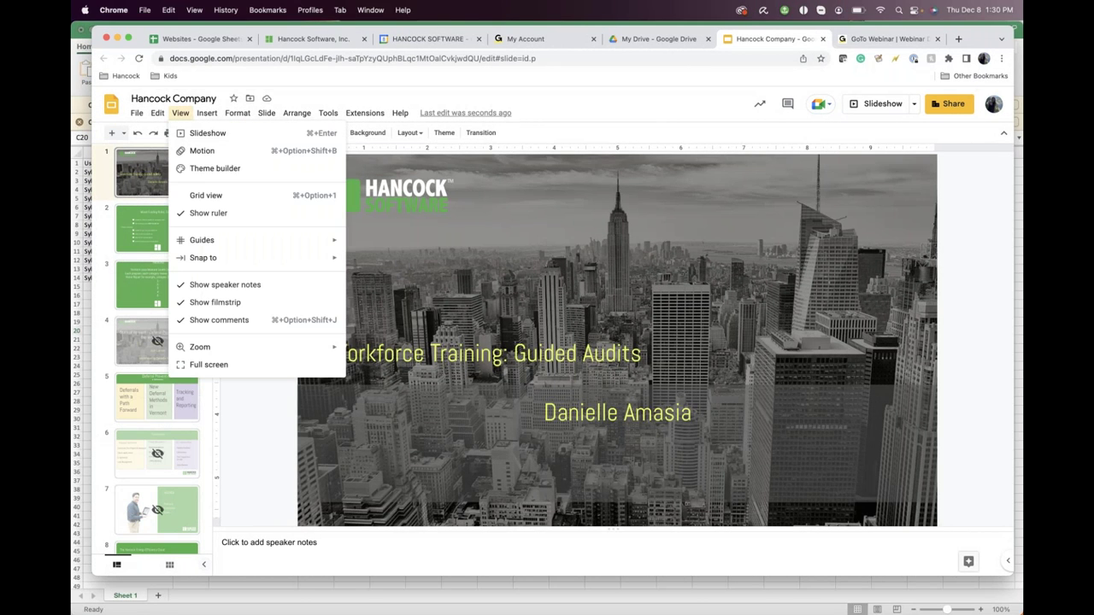
click(490, 287)
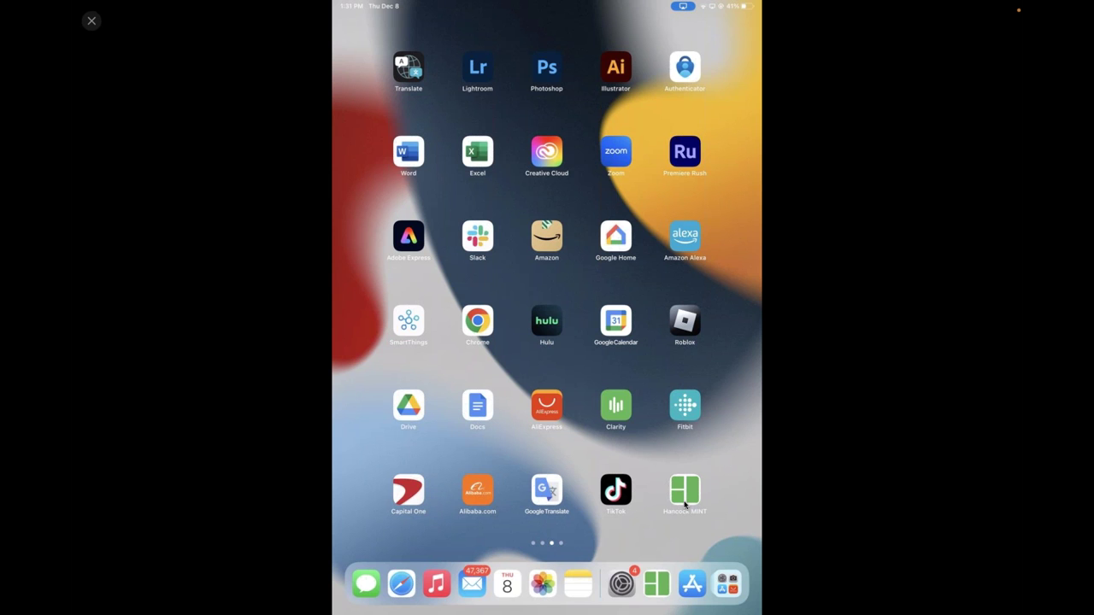
Switch to the Hancock MINT app and open the first project in the assigned projects list.
click(685, 505)
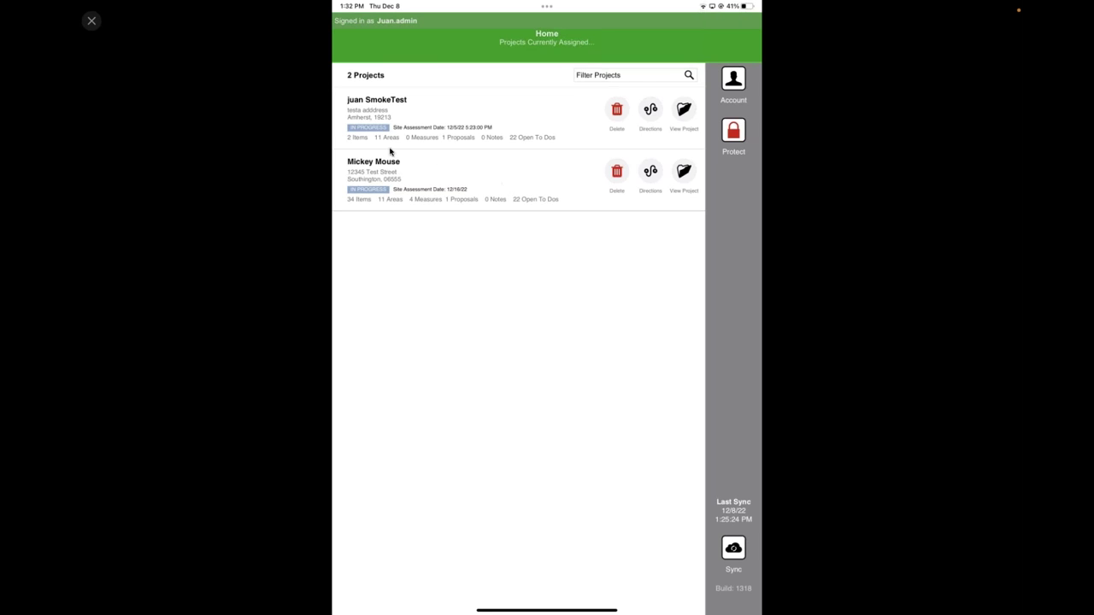
click(685, 112)
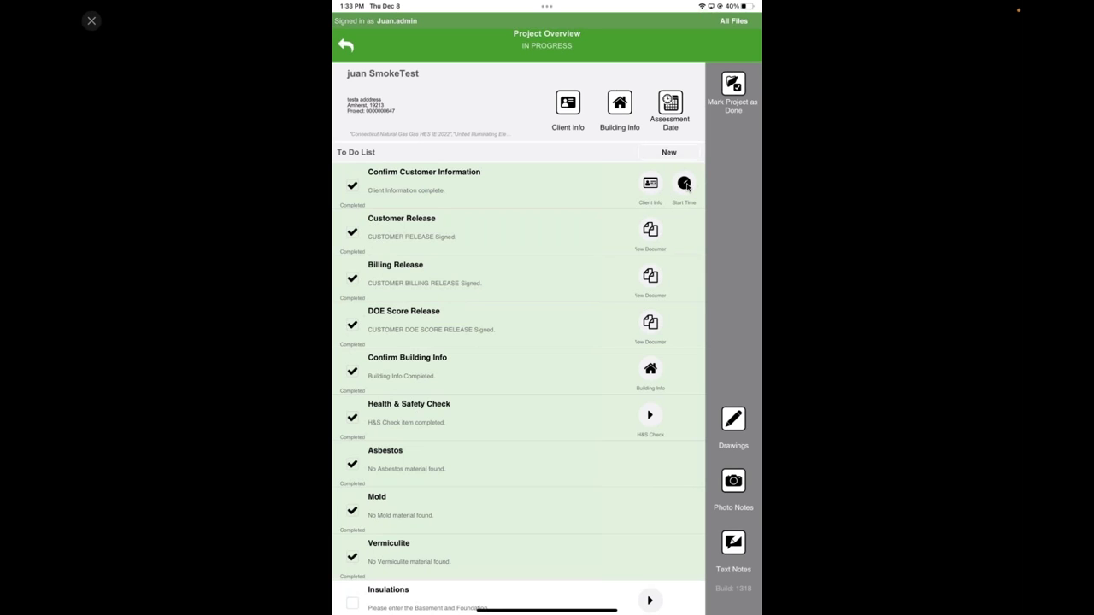
click(684, 185)
click(684, 184)
Examine the project's To Do list from the customer information and release items through to the Kitchen Table Wrap-Up.
scroll(434, 278, down, 3)
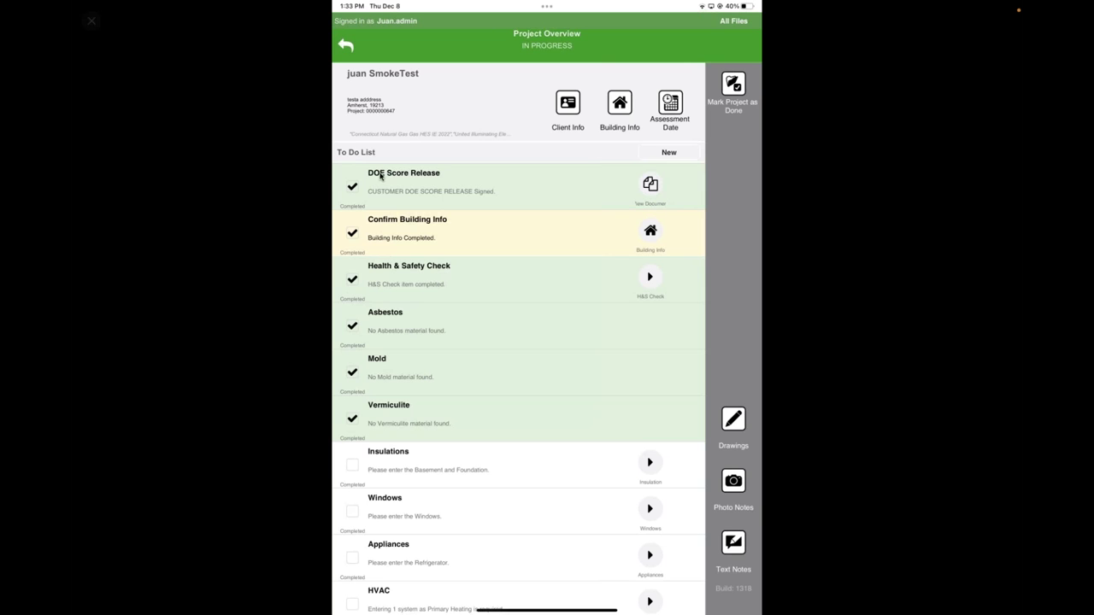
scroll(417, 243, up, 4)
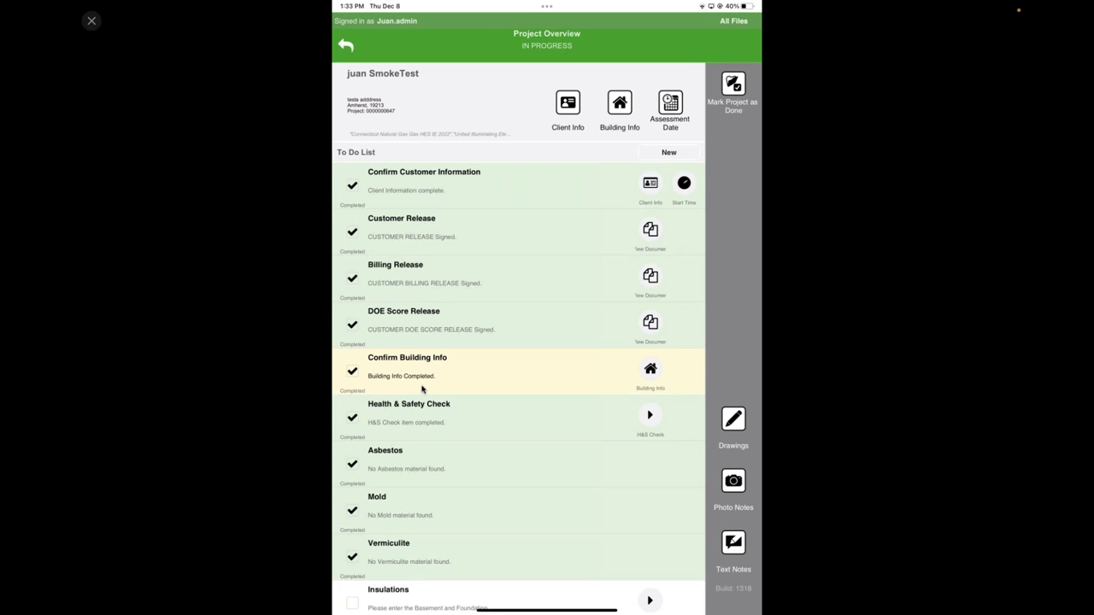
scroll(421, 388, down, 6)
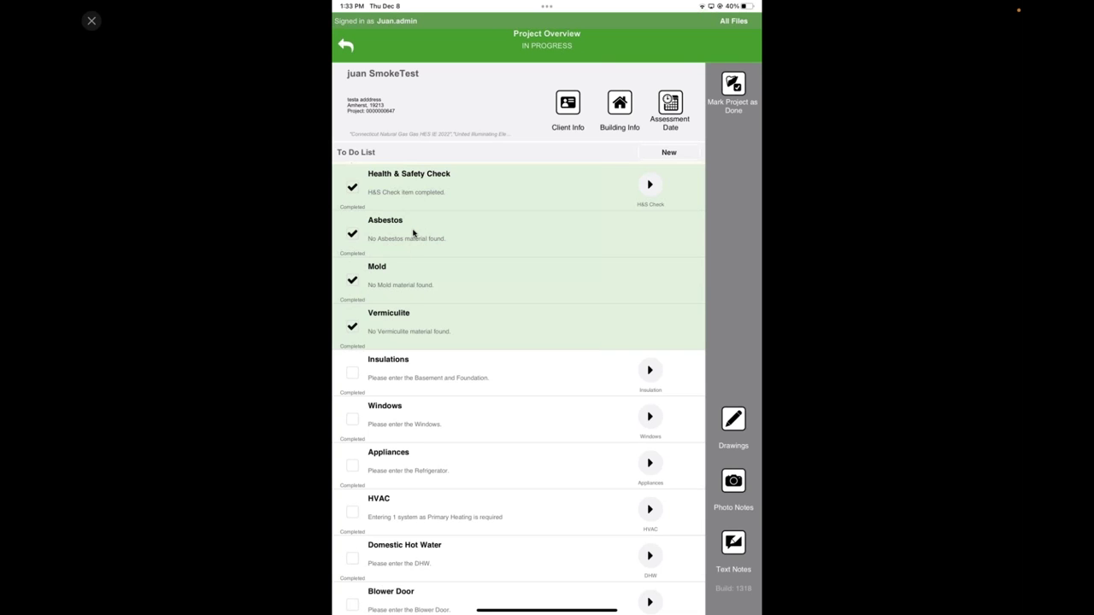
scroll(413, 232, up, 2)
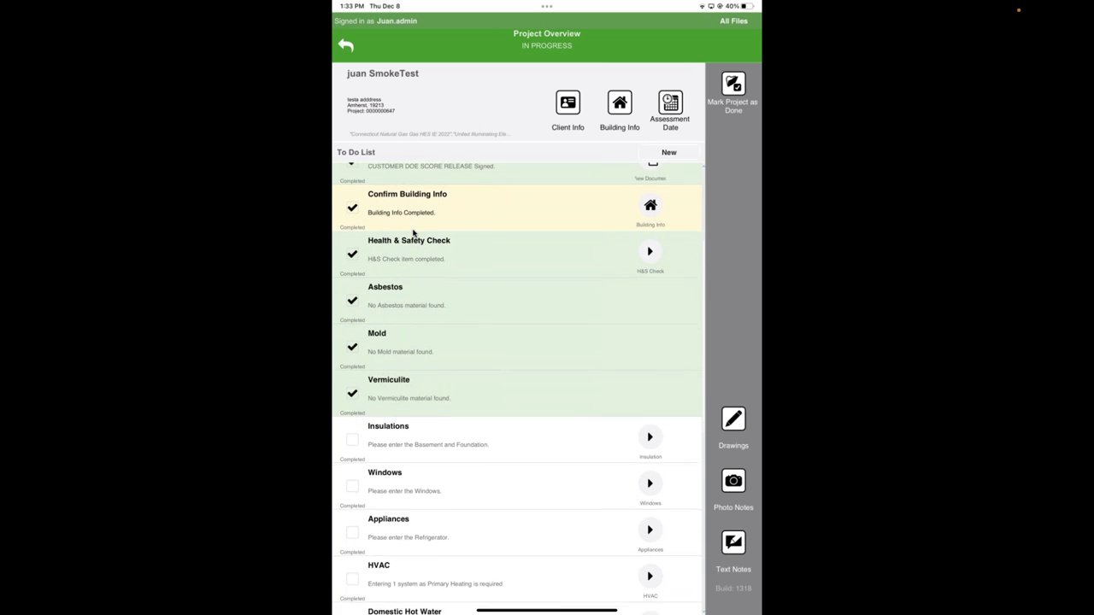
scroll(413, 233, up, 1)
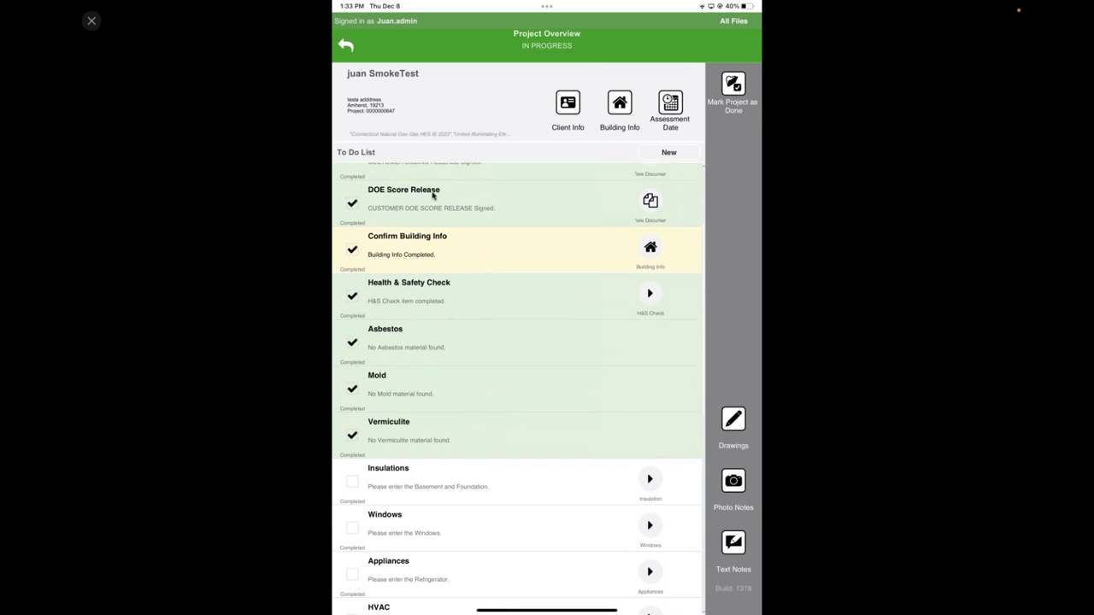
scroll(417, 410, down, 2)
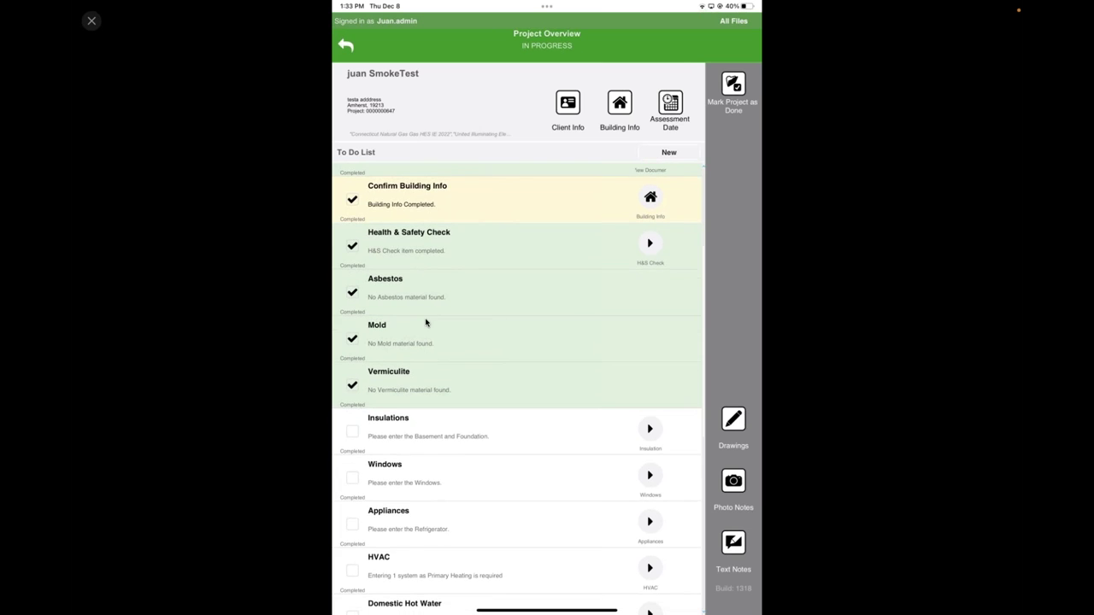
scroll(425, 320, down, 5)
scroll(415, 424, down, 4)
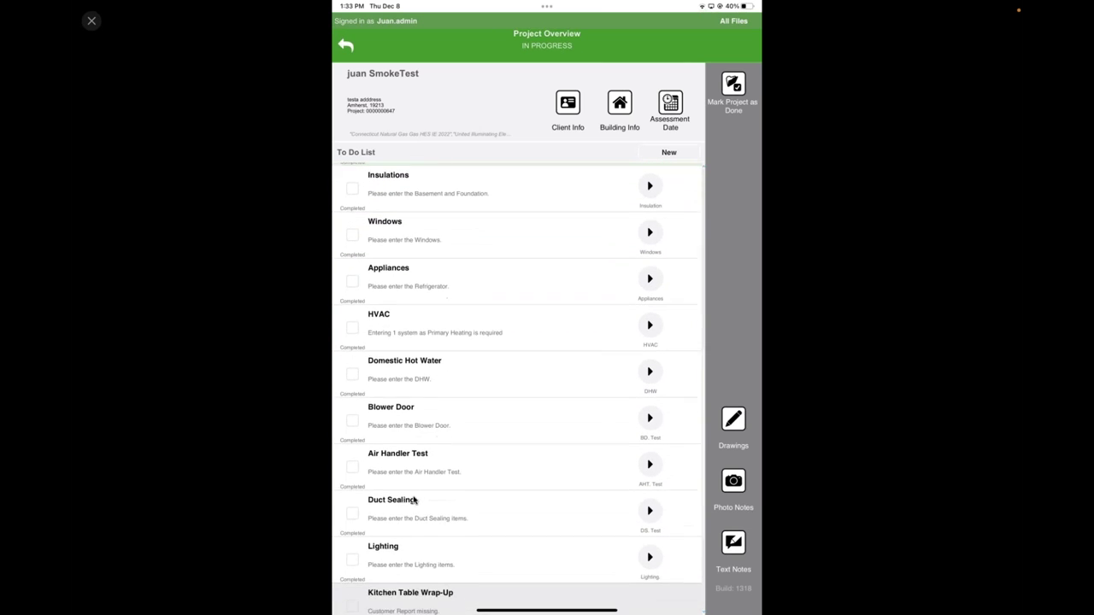
scroll(414, 500, down, 2)
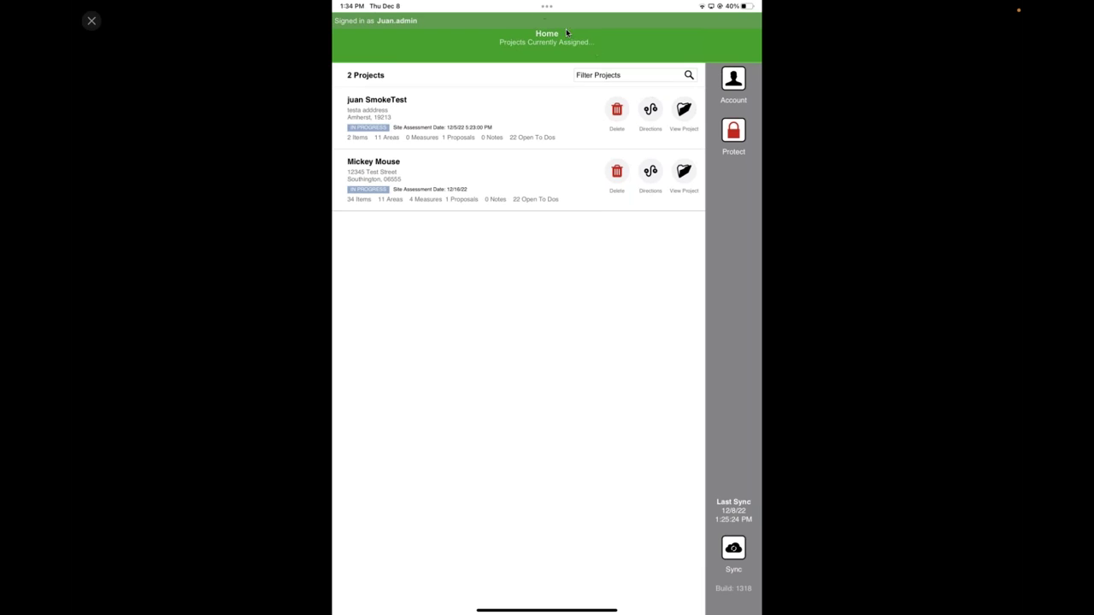
Reopen the first project, start its Customer Release document, and switch the report to Customer Billing Release.
click(684, 109)
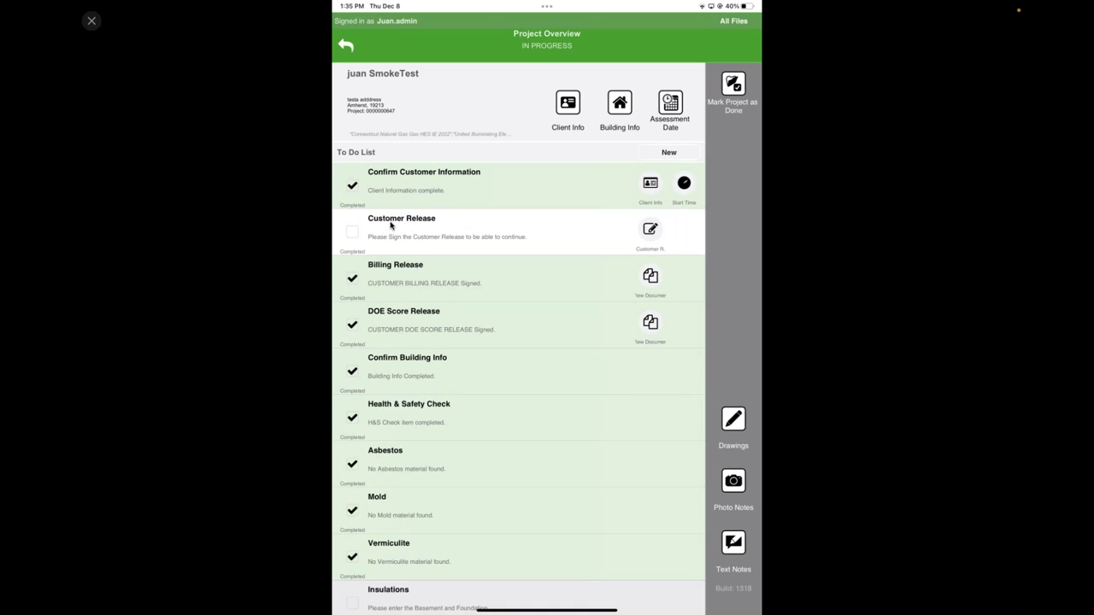
click(650, 232)
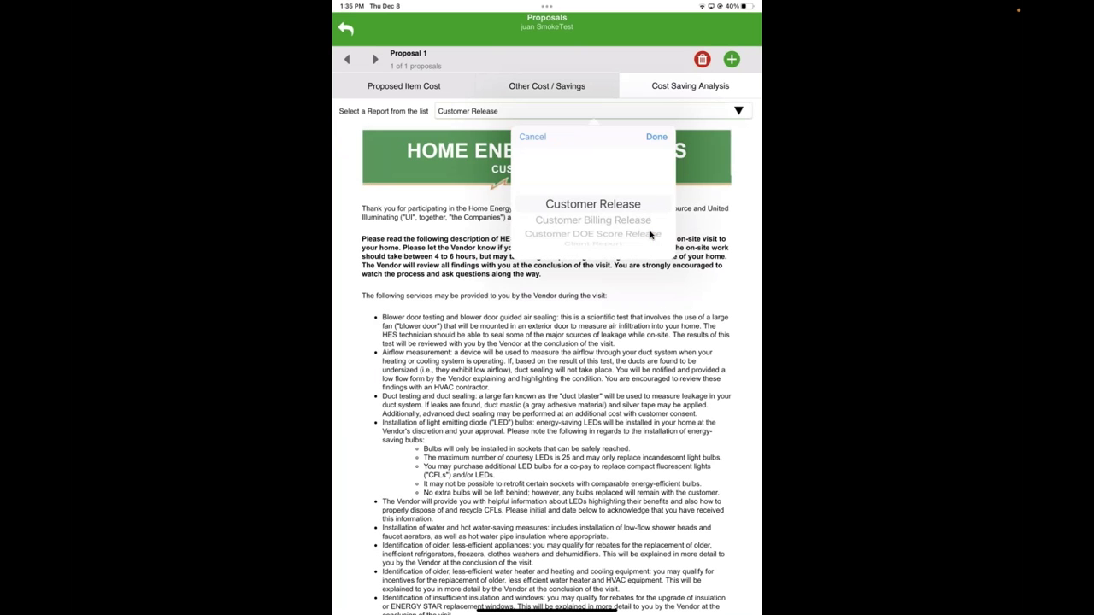
scroll(650, 234, down, 2)
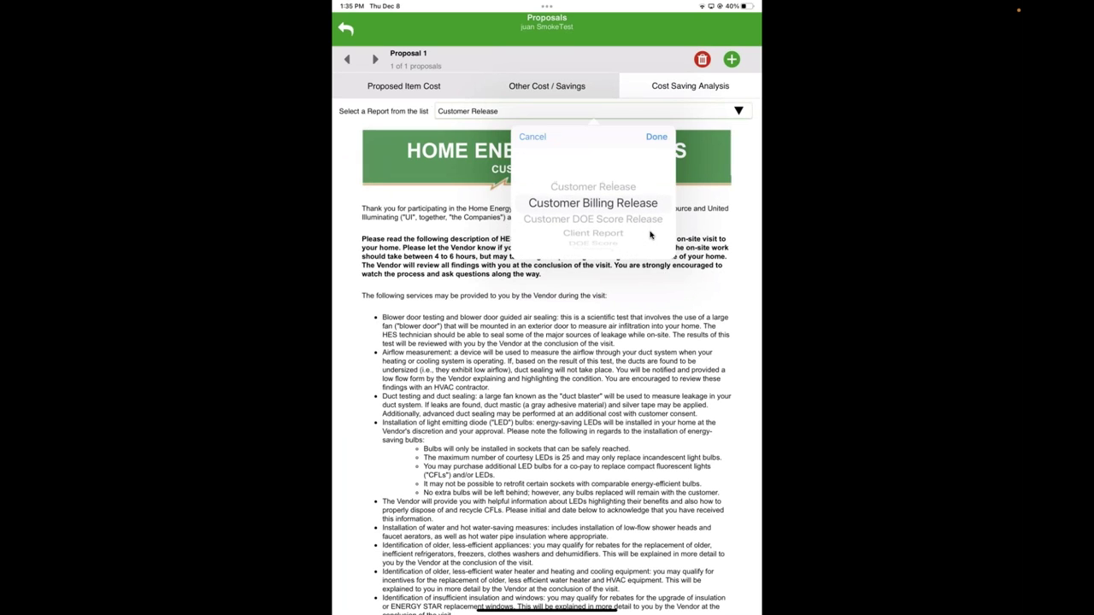
key(Return)
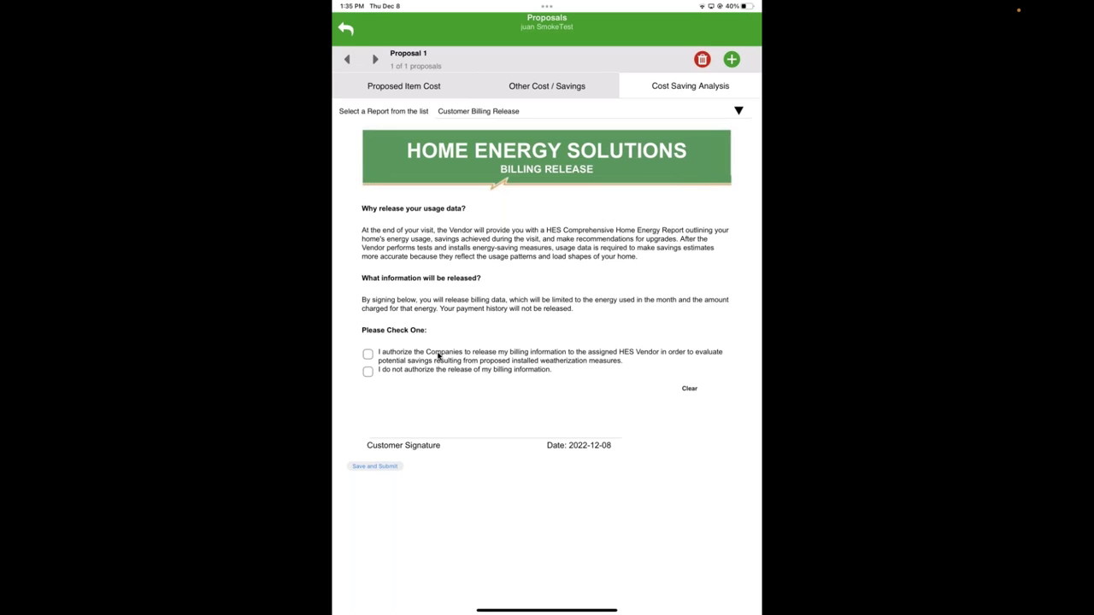
Authorize release of the billing information to the HES Vendor, then sign and submit the billing release.
click(437, 356)
mouse_move(378, 417)
mouse_down()
mouse_move(395, 398)
mouse_move(427, 427)
mouse_move(478, 405)
mouse_move(622, 434)
mouse_up()
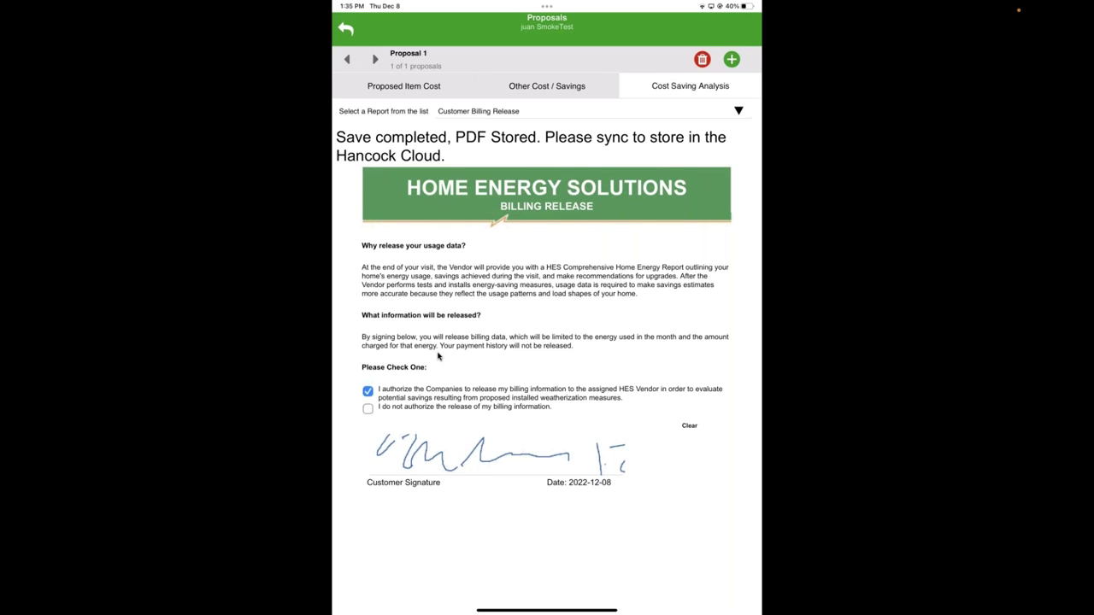
Look through the available reports in the proposal's report list, from Customer Release to Vermiculite.
click(590, 111)
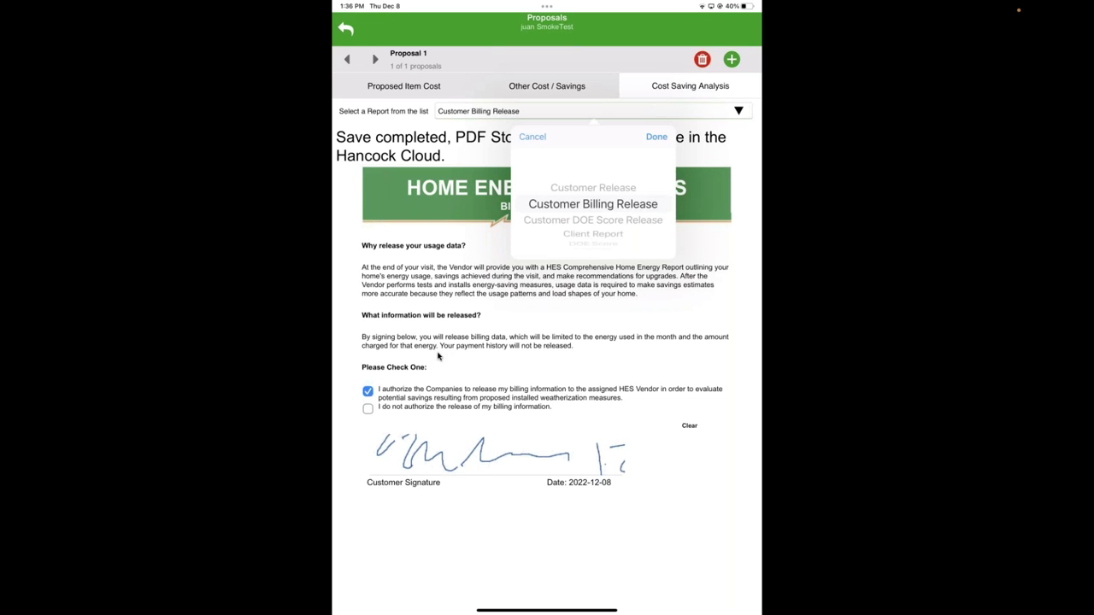
scroll(593, 205, down, 5)
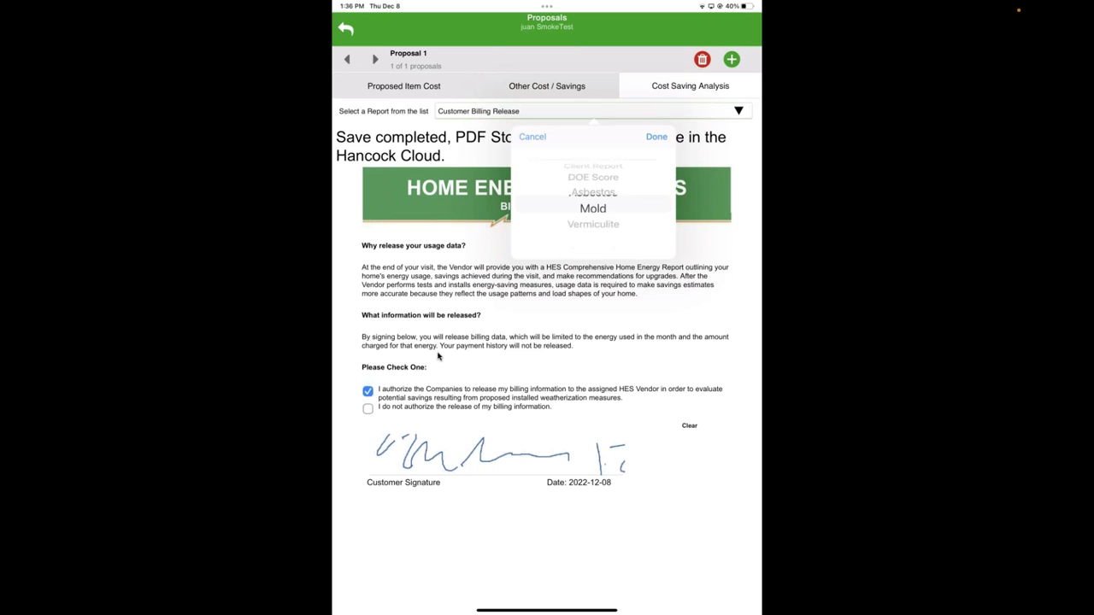
scroll(593, 205, up, 1)
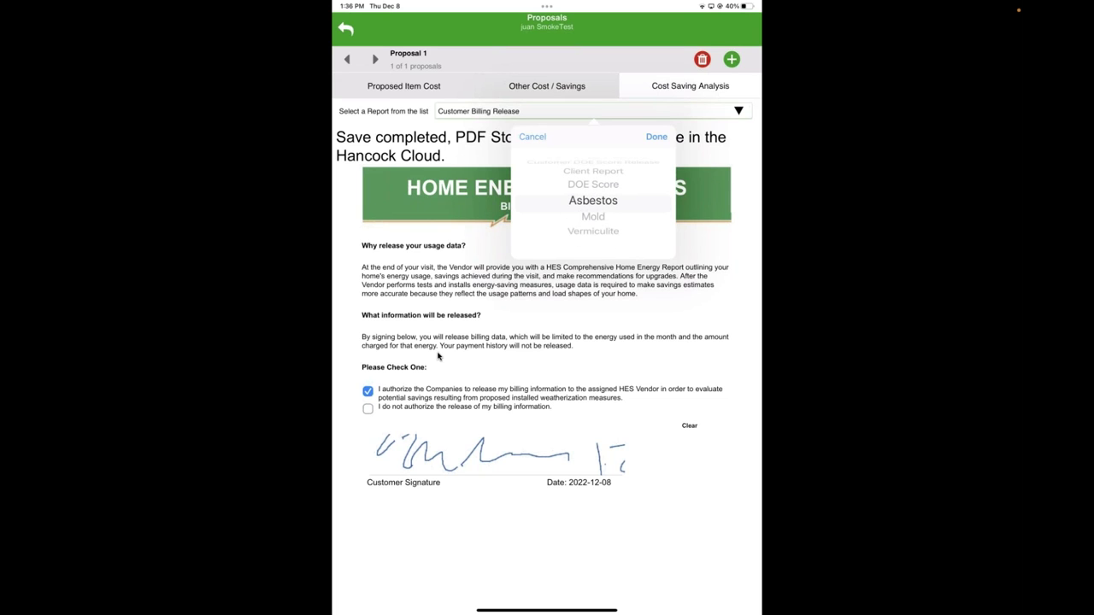
scroll(593, 205, up, 2)
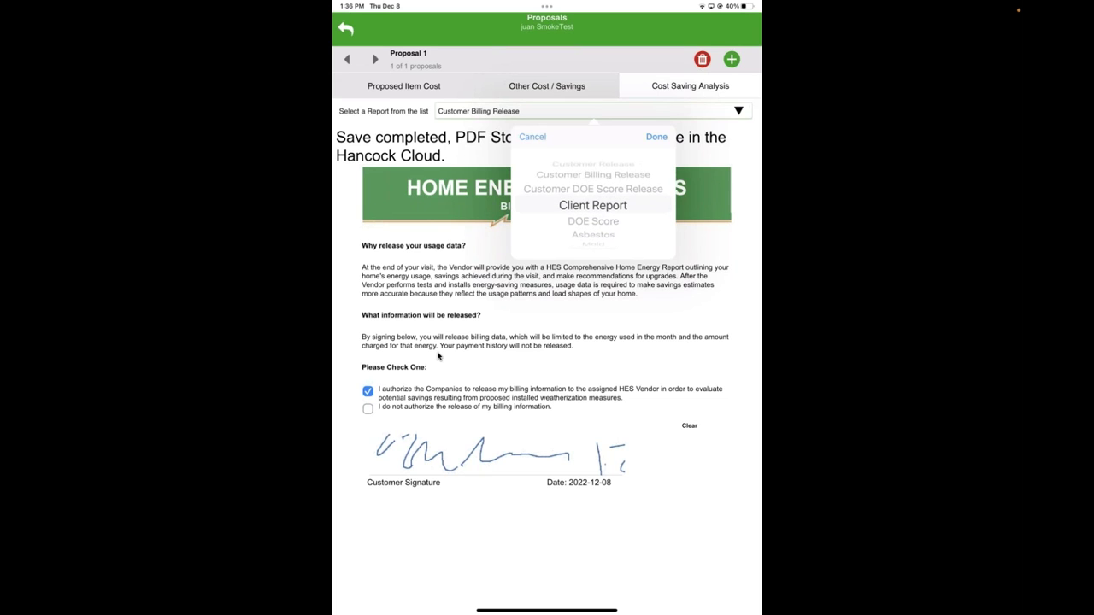
scroll(593, 205, up, 1)
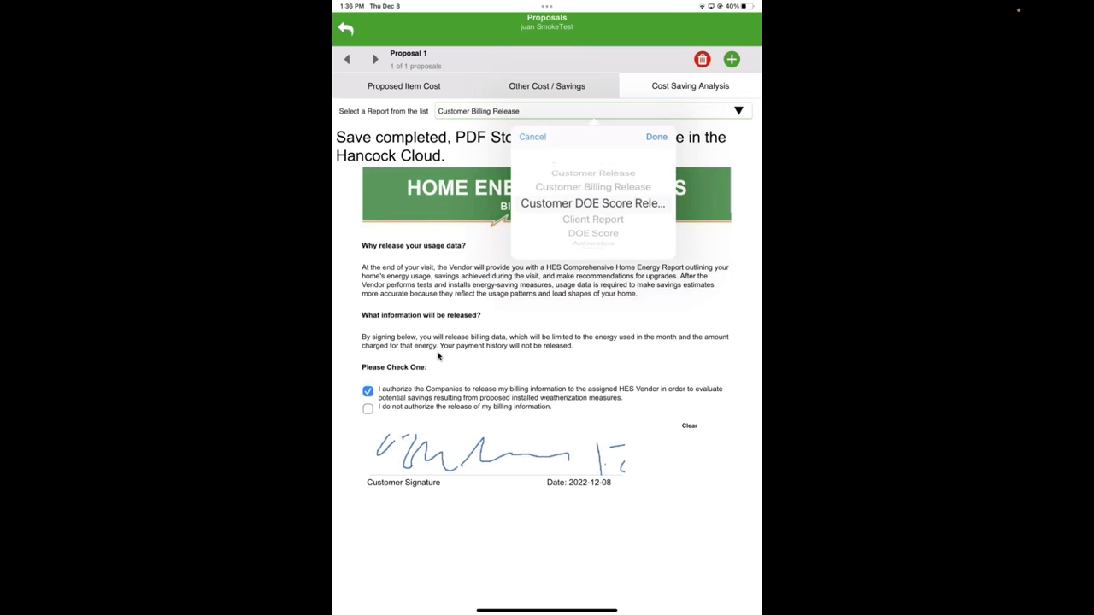
scroll(593, 205, up, 1)
scroll(593, 205, down, 1)
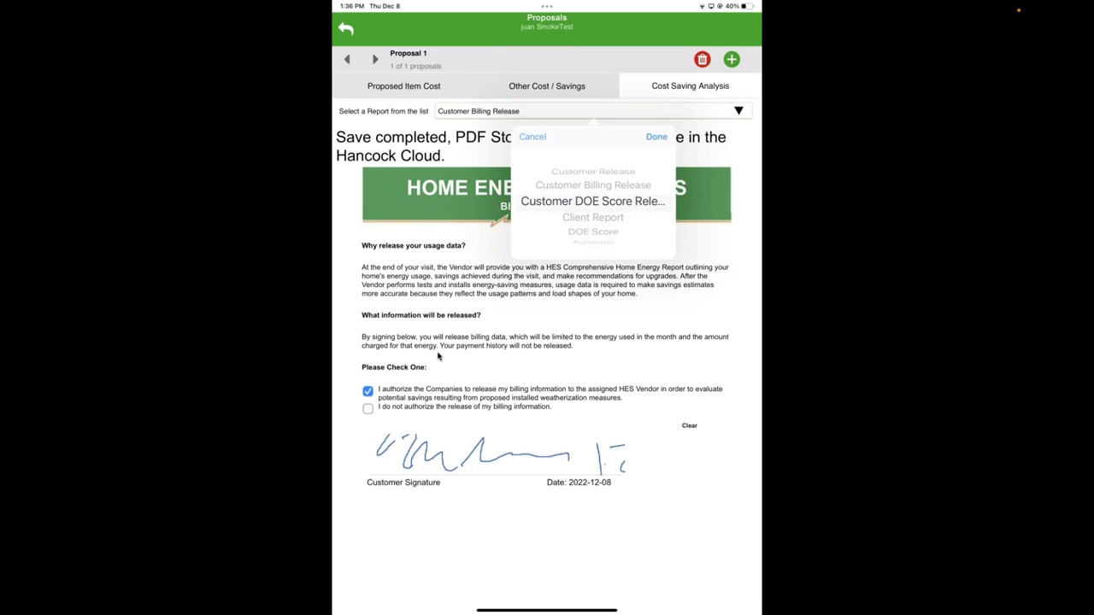
scroll(593, 205, up, 1)
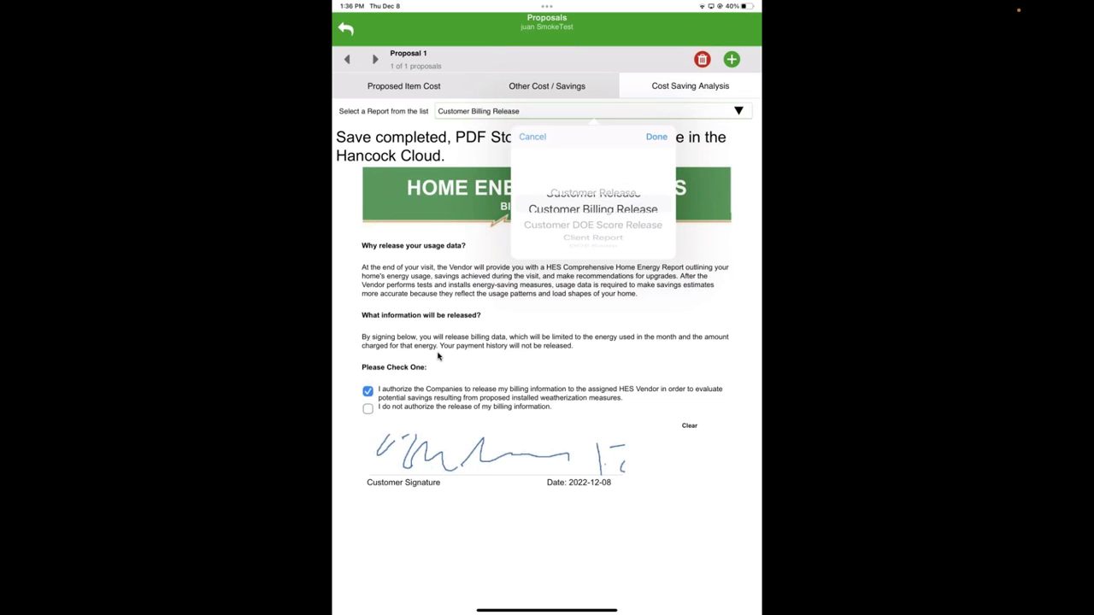
scroll(593, 205, up, 1)
scroll(593, 205, down, 2)
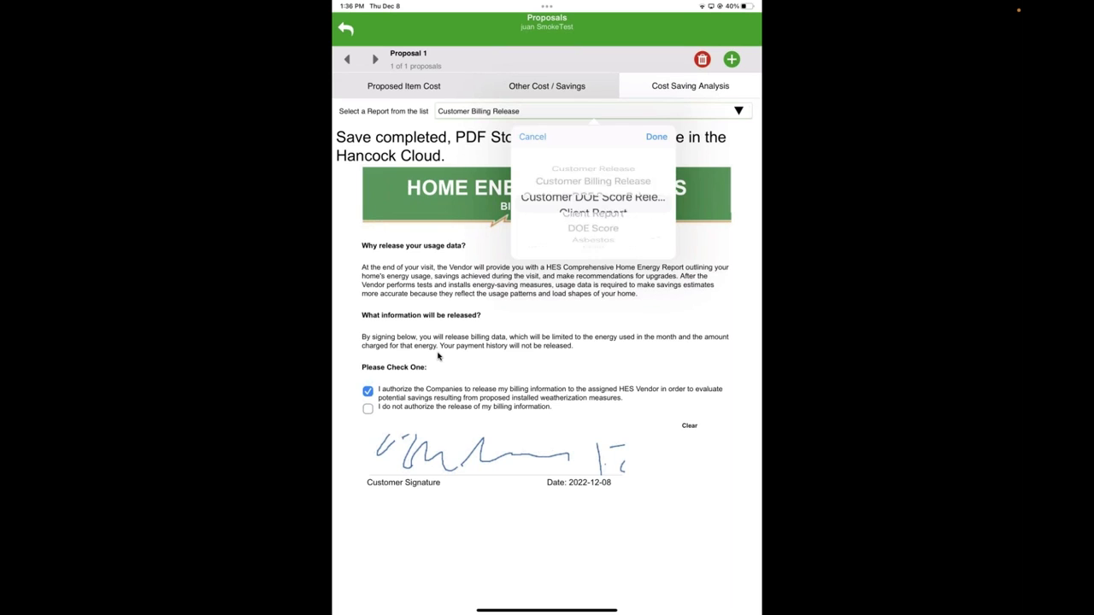
scroll(593, 205, down, 3)
scroll(593, 205, up, 5)
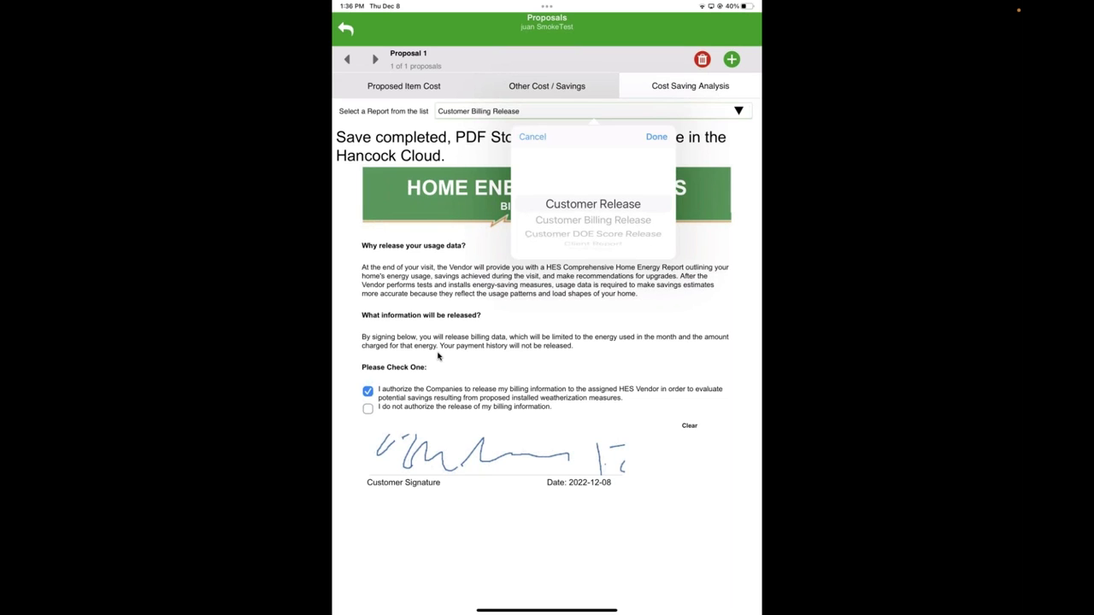
click(438, 358)
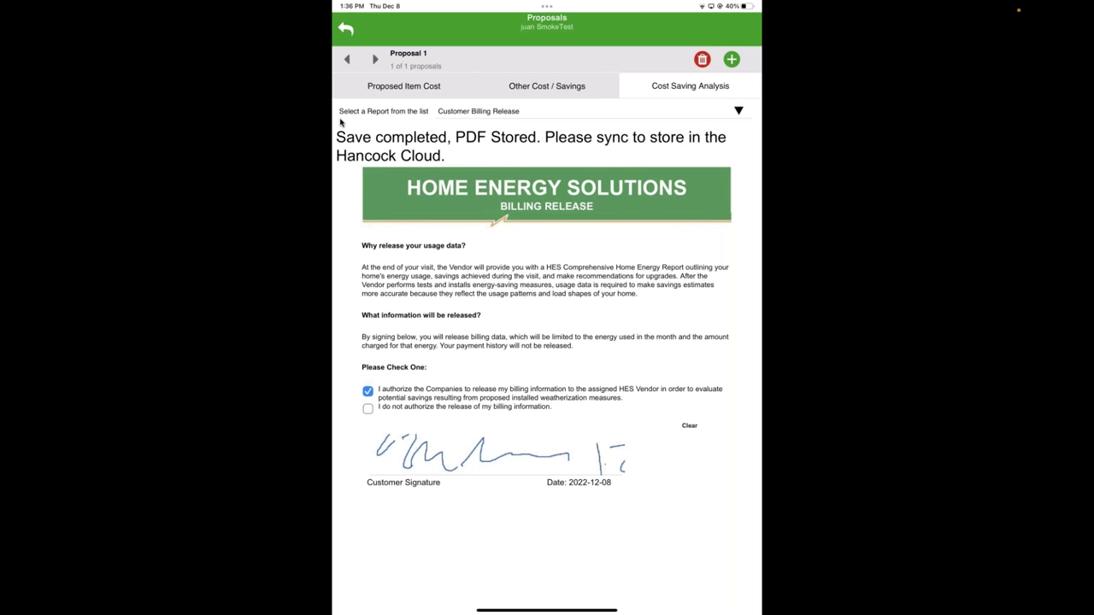
Open the Customer Release report and sign its program services and HES Program Quality Assurance sections.
scroll(340, 122, down, 2)
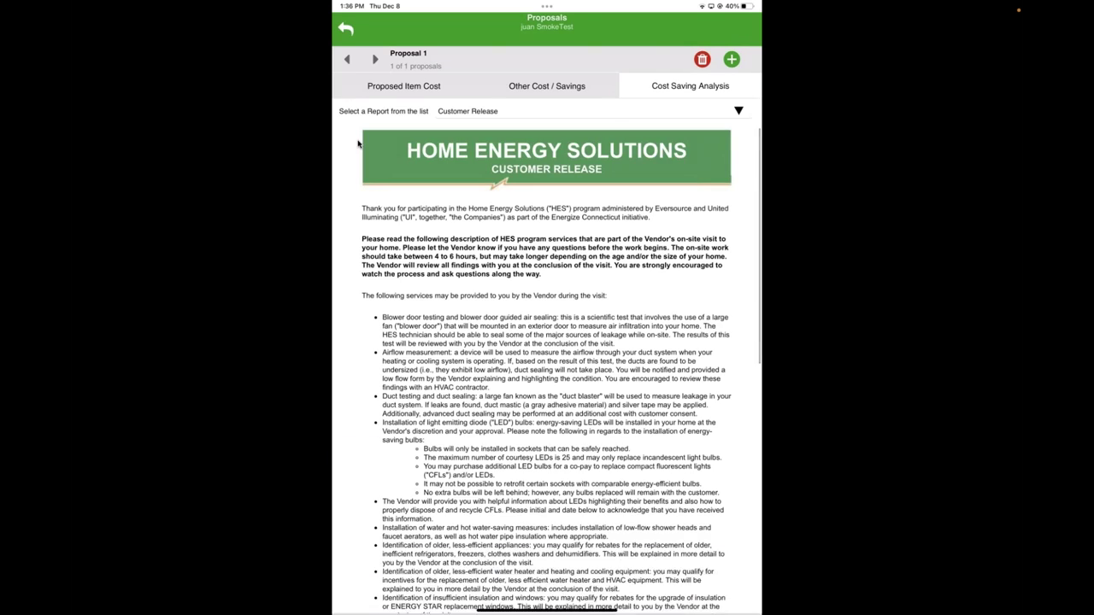
scroll(358, 143, down, 10)
scroll(358, 144, up, 4)
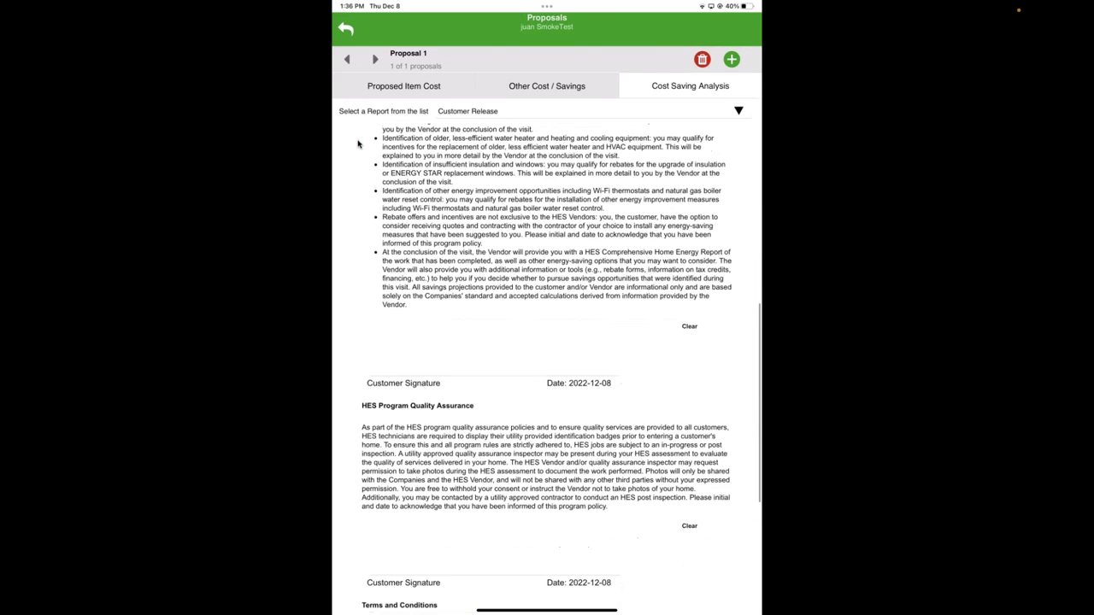
scroll(358, 144, down, 1)
drag(444, 353, 624, 346)
drag(406, 528, 429, 523)
mouse_move(457, 523)
mouse_down()
mouse_move(462, 535)
mouse_move(503, 524)
mouse_up()
drag(573, 537, 625, 532)
Sign the Terms and Conditions section of the Customer Release, then save and submit the form.
scroll(358, 144, down, 2)
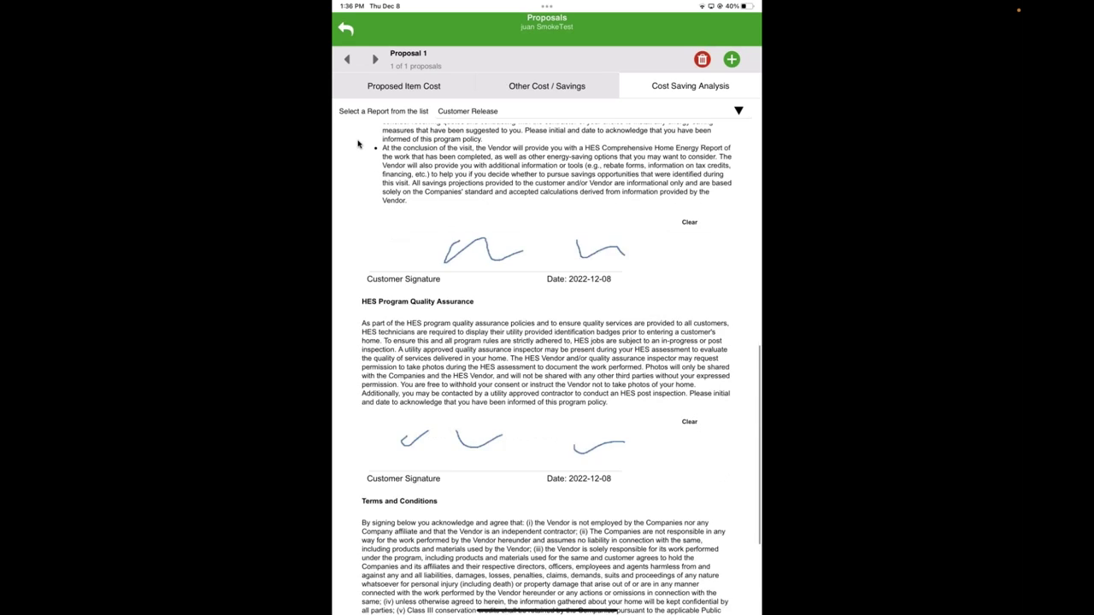
scroll(358, 143, down, 4)
drag(405, 528, 495, 511)
drag(573, 517, 624, 522)
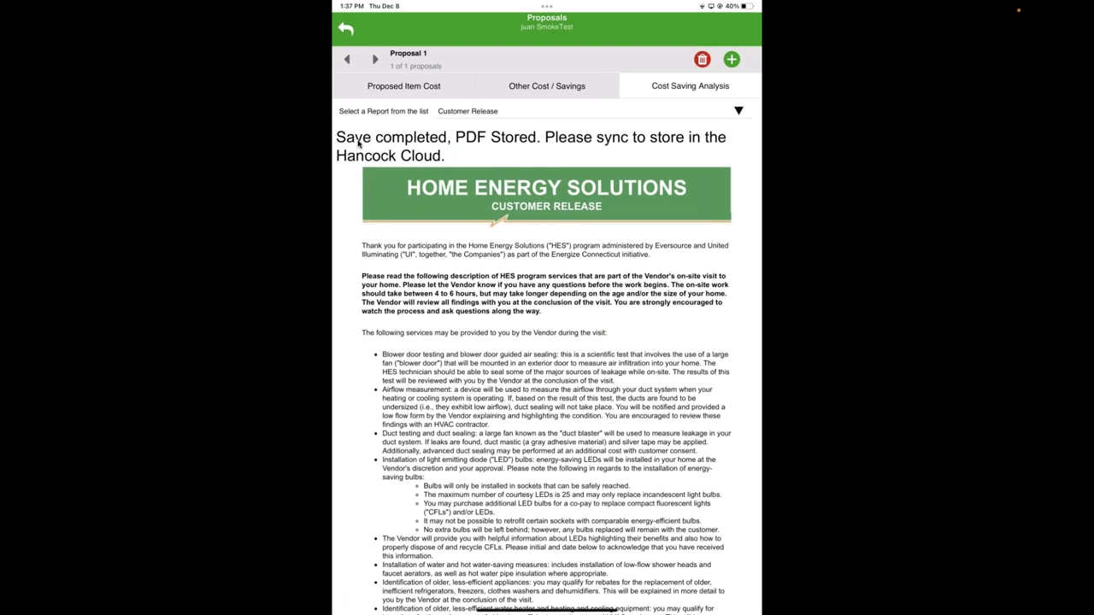
scroll(358, 144, down, 15)
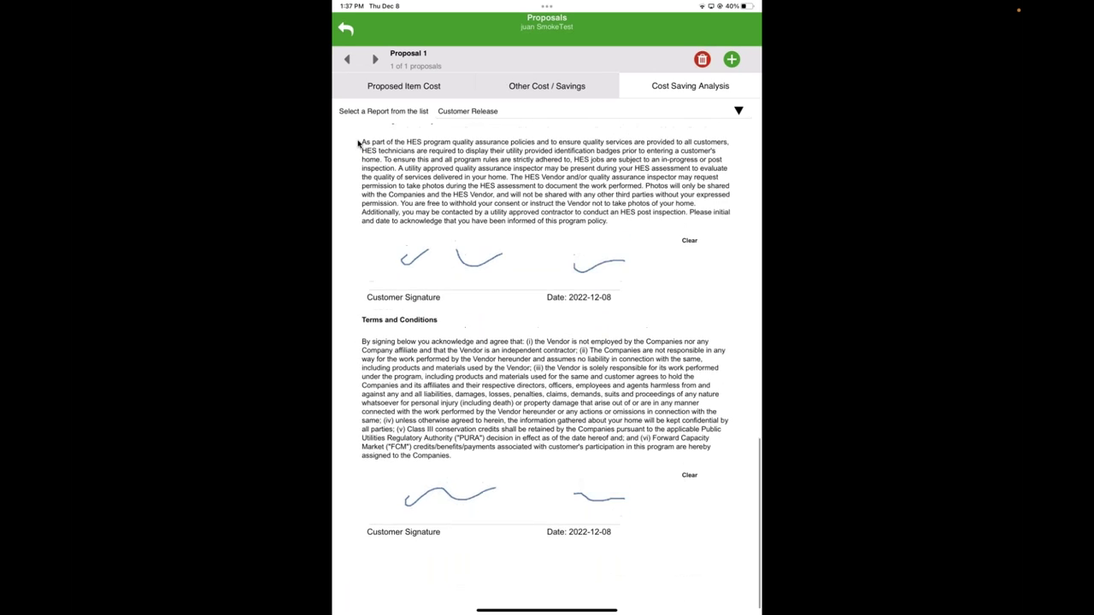
scroll(358, 144, up, 3)
scroll(358, 143, up, 12)
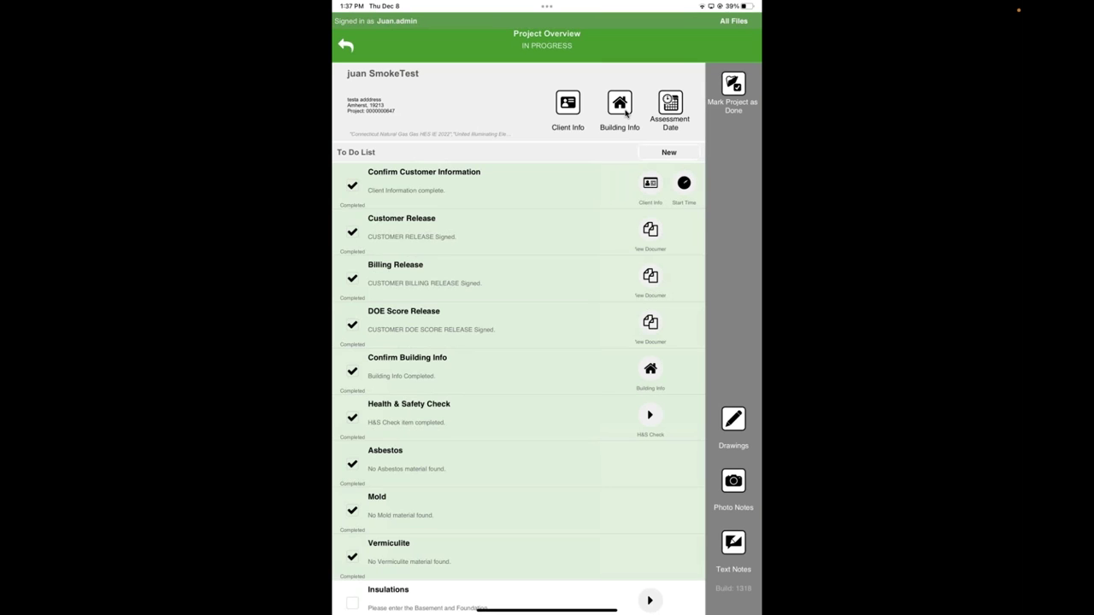
Review the project's building info from the utility bills to the Building Airflow section and open the Health & Safety Check.
click(620, 107)
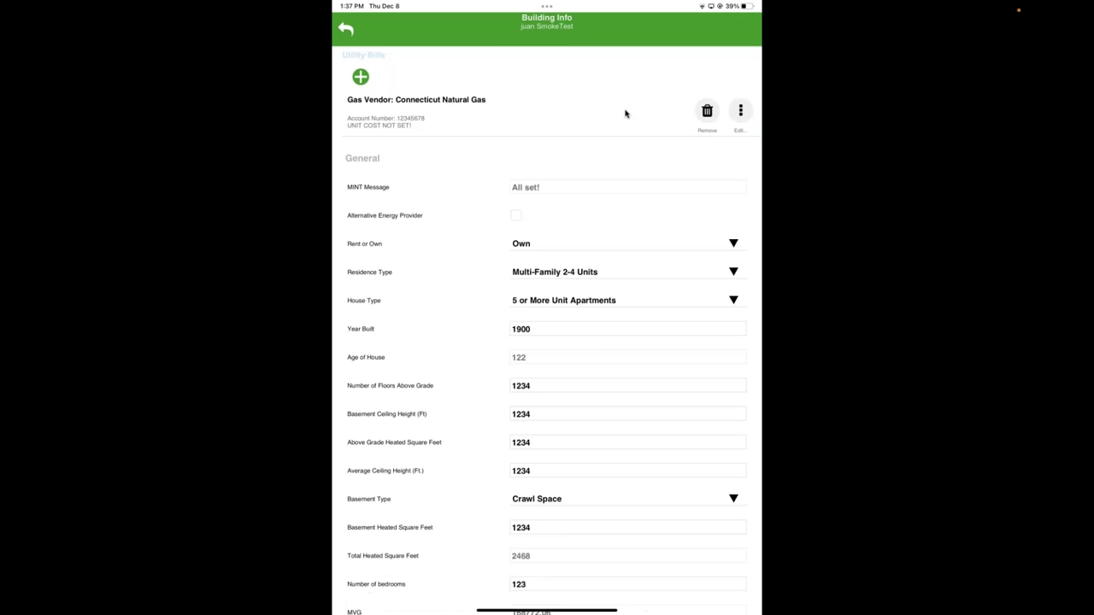
scroll(625, 114, down, 3)
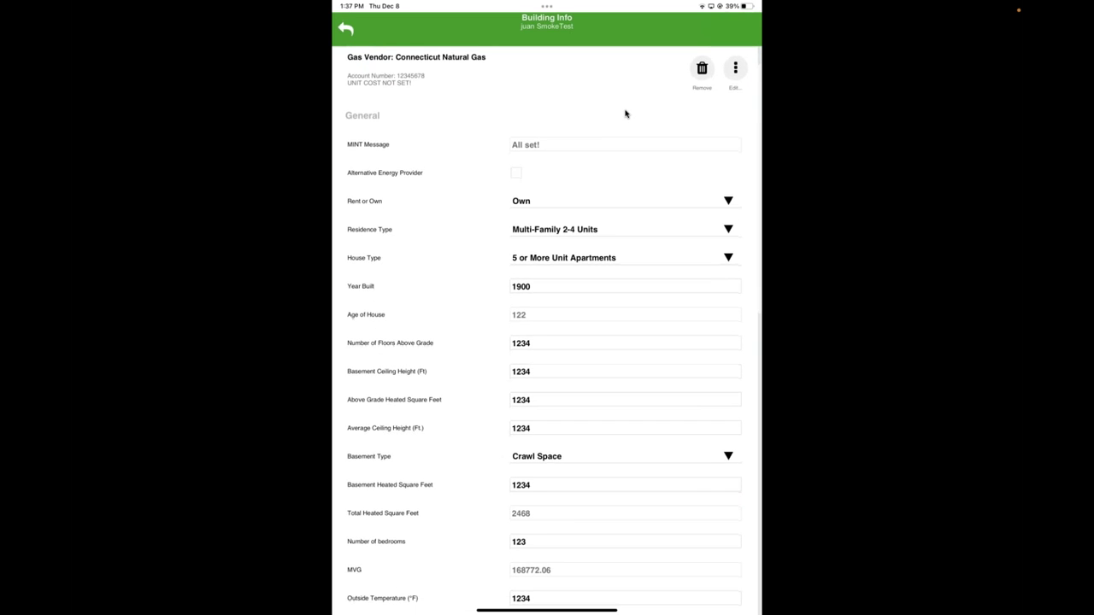
scroll(624, 113, down, 8)
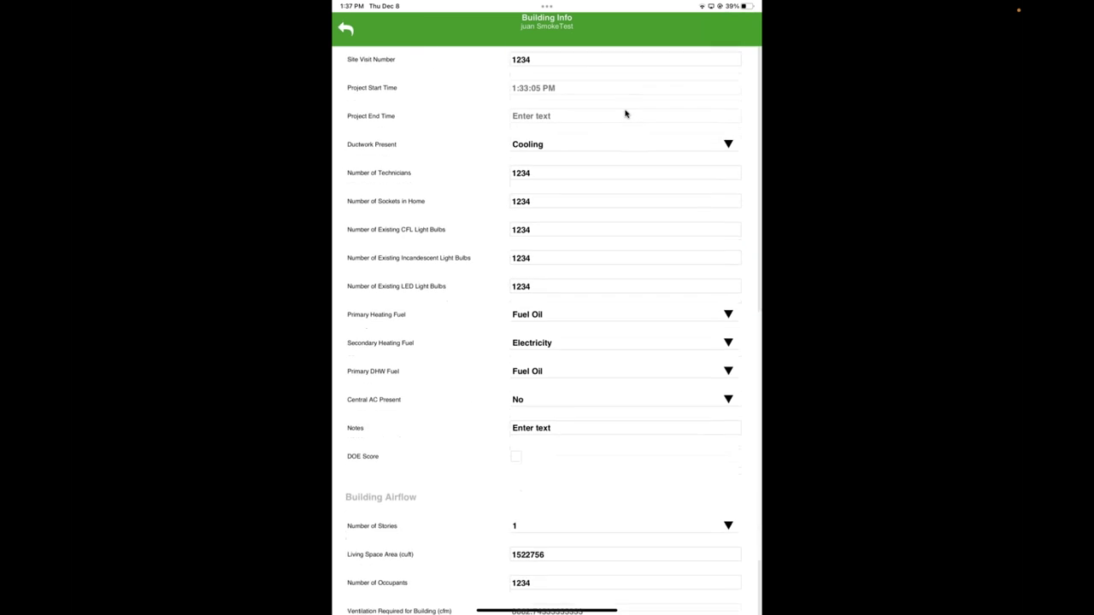
scroll(625, 113, up, 8)
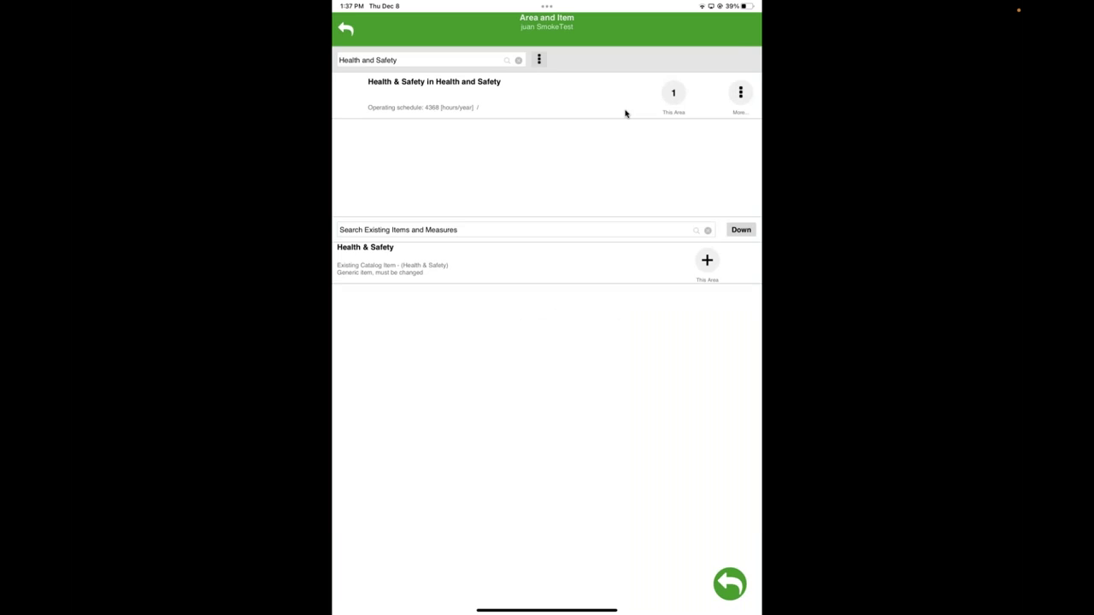
Add another Health & Safety item to the Health and Safety area and open its item info.
click(624, 113)
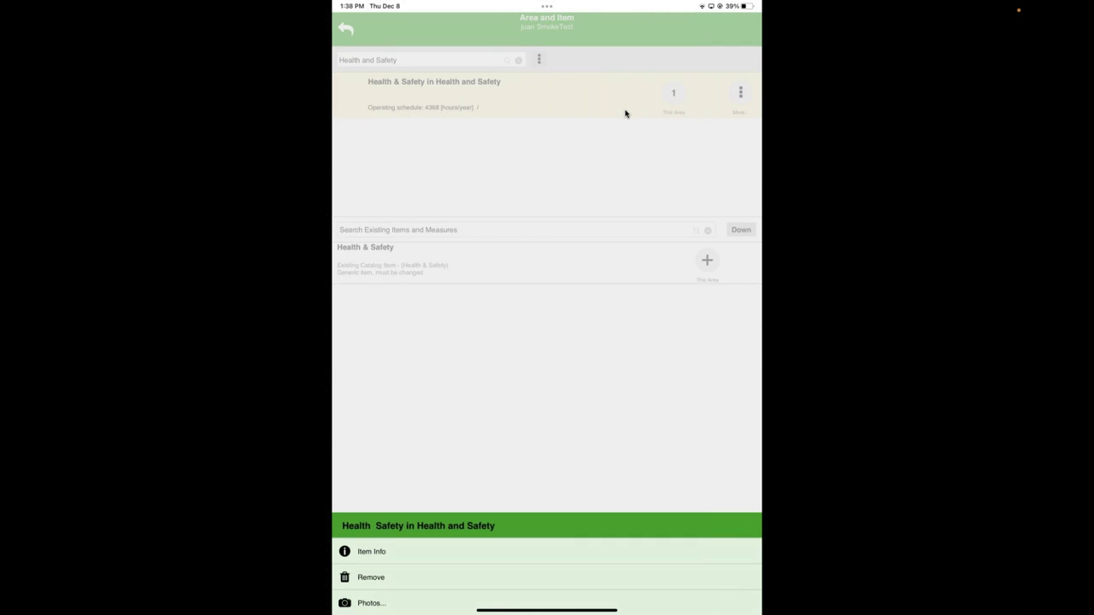
click(624, 113)
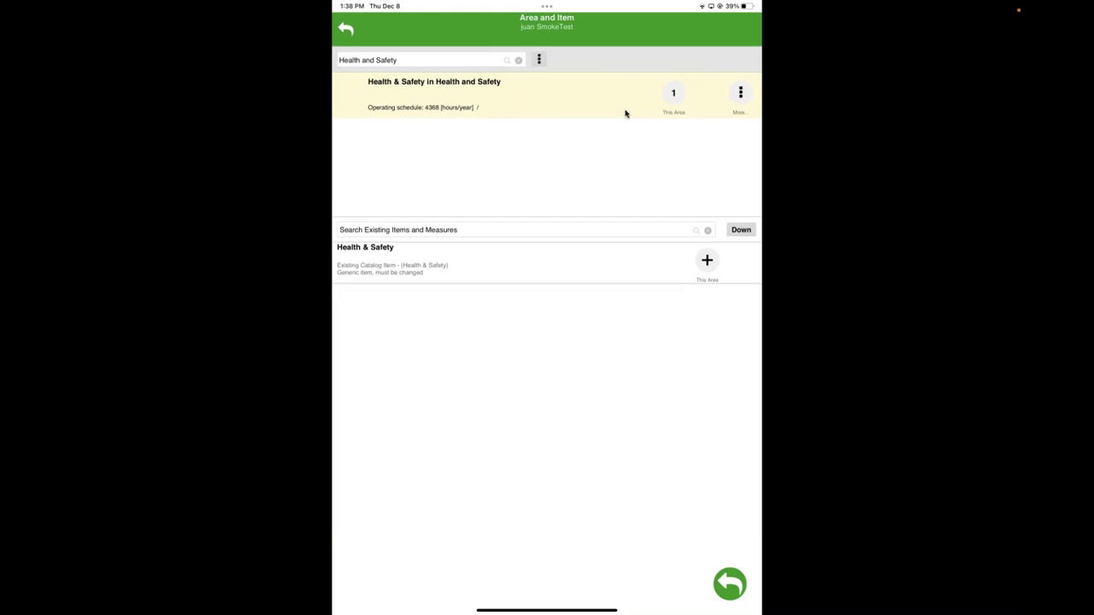
click(625, 114)
click(625, 114)
click(625, 113)
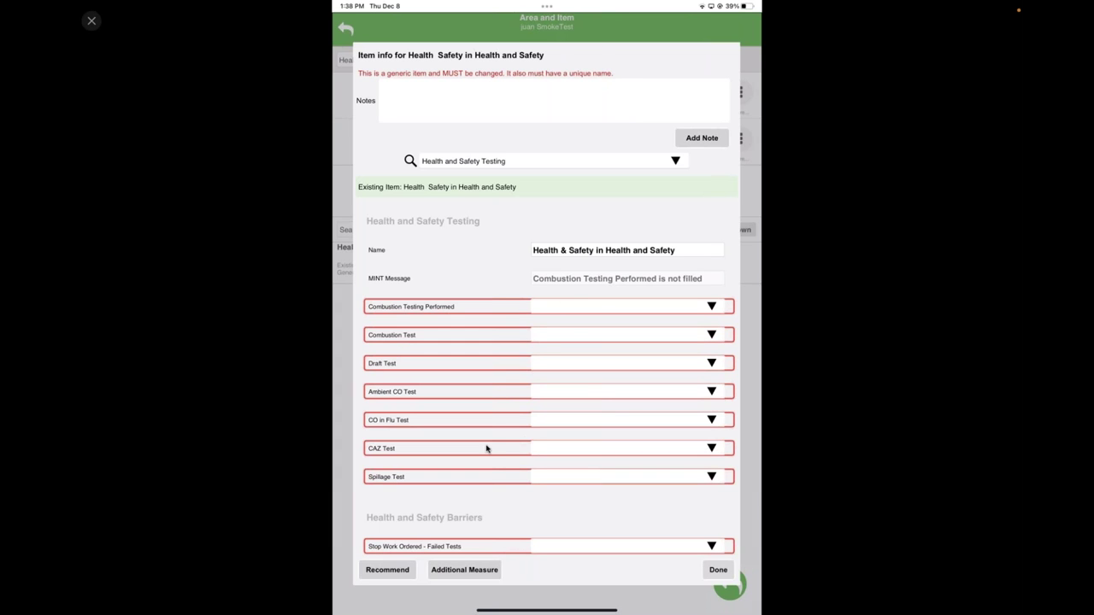
Look over the Health & Safety item's fields, then set Combustion Testing Performed to Yes and Combustion Test to Pass.
scroll(486, 448, down, 3)
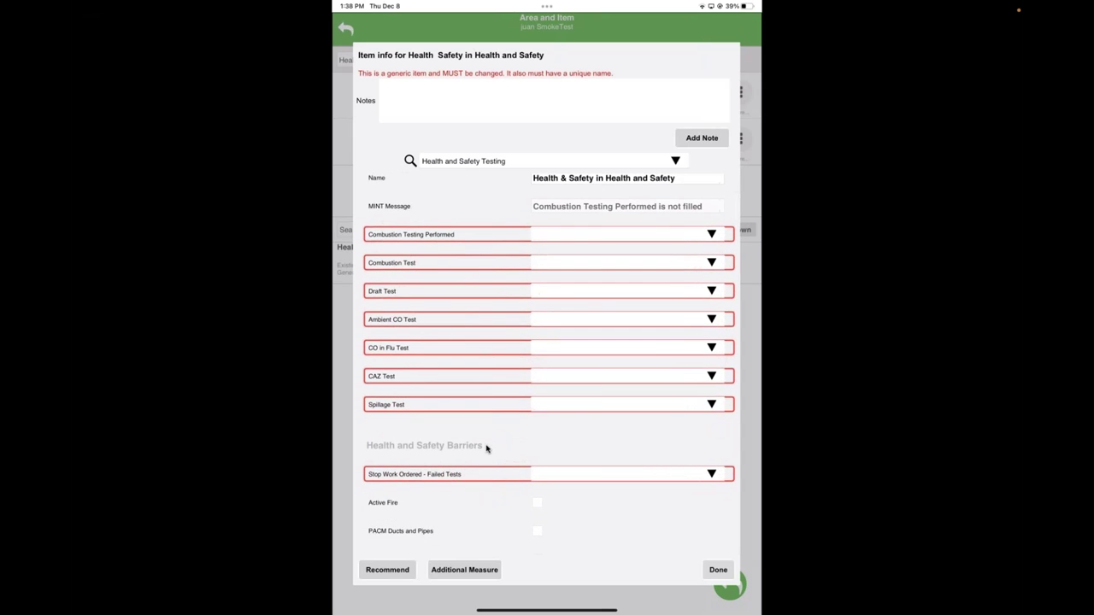
scroll(486, 447, down, 5)
scroll(486, 448, up, 6)
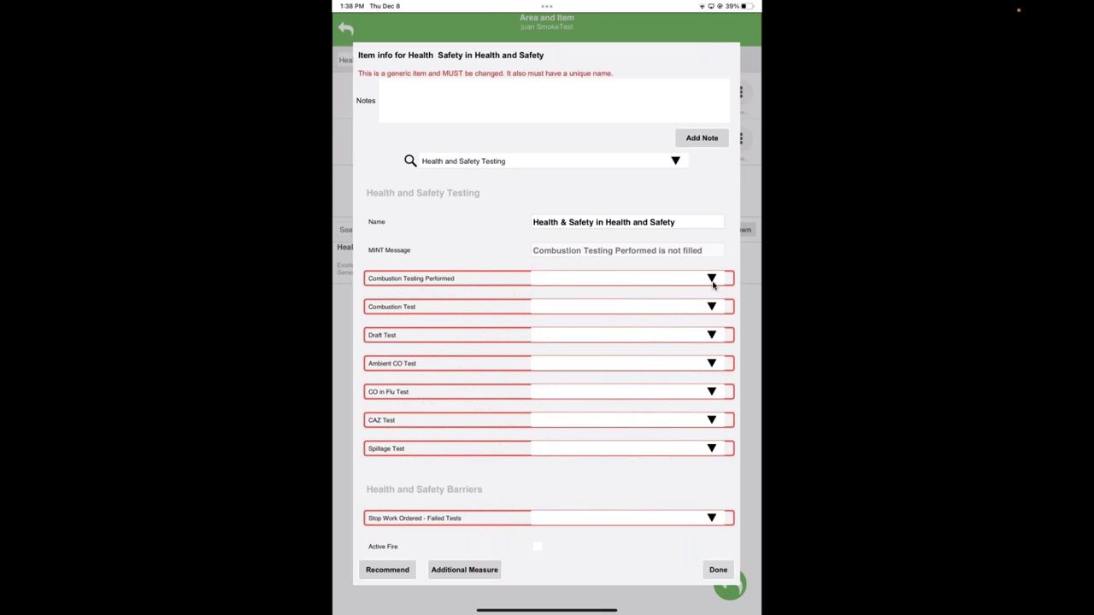
click(710, 278)
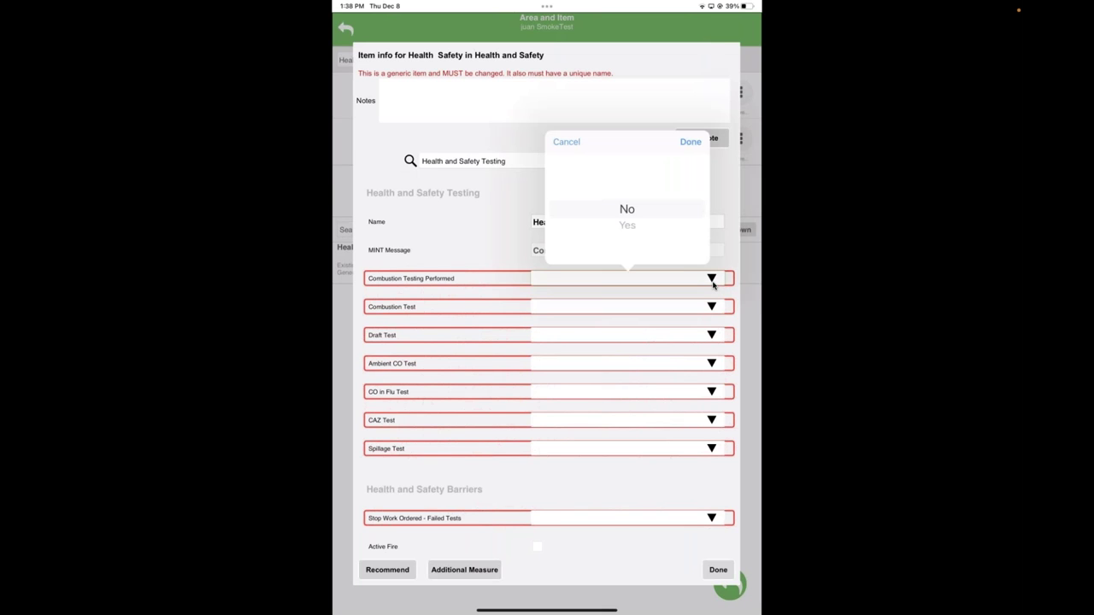
scroll(627, 201, down, 1)
click(713, 284)
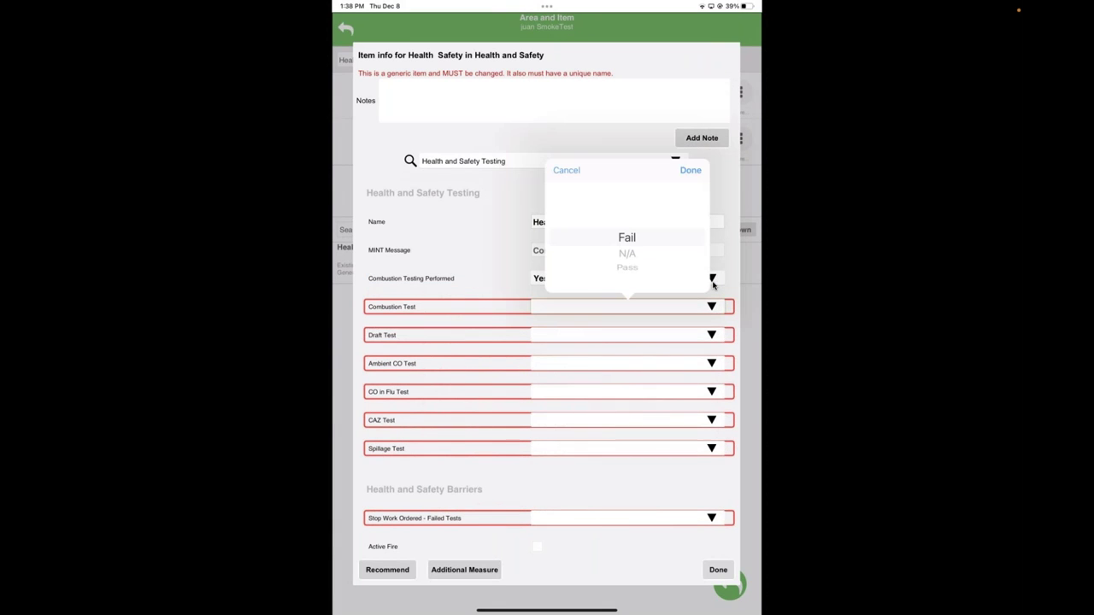
scroll(627, 239, down, 2)
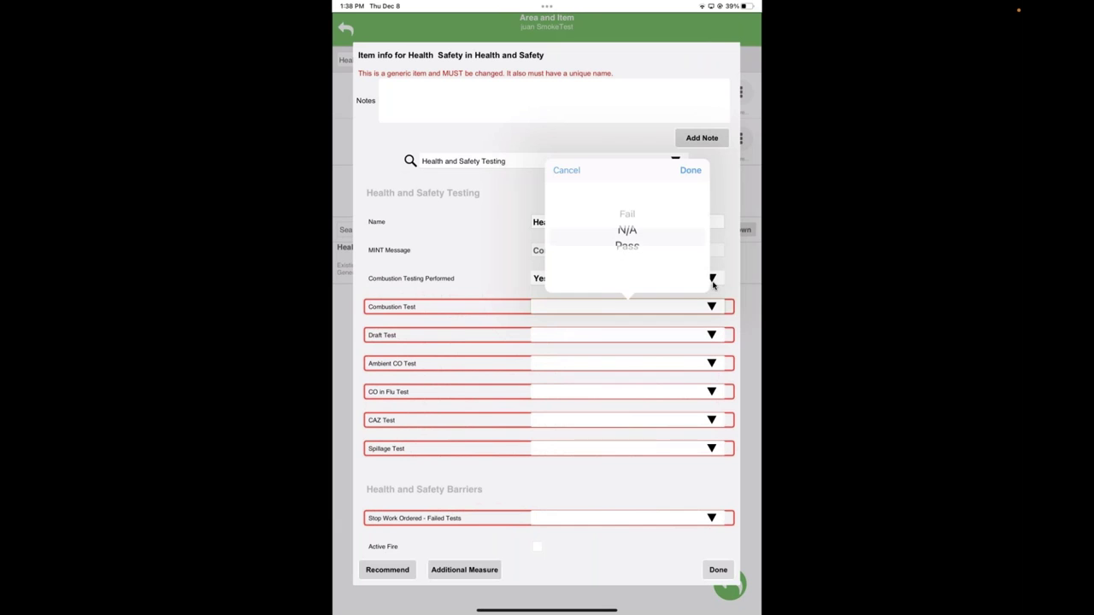
key(Return)
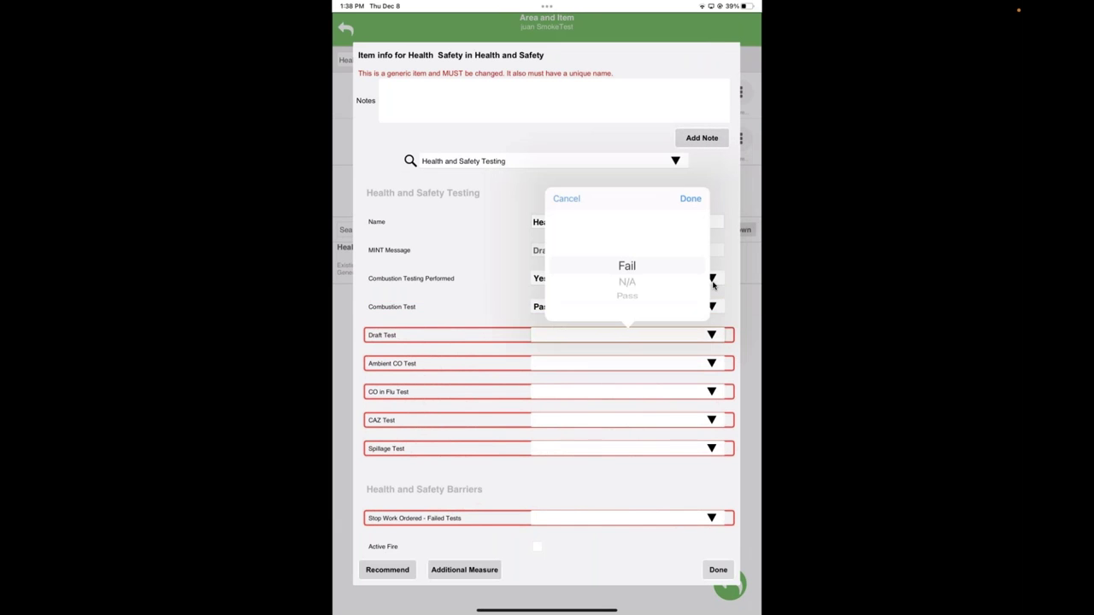
Set the Draft, Ambient CO, CO in Flu, CAZ and Spillage tests to Pass.
scroll(627, 256, down, 2)
key(Return)
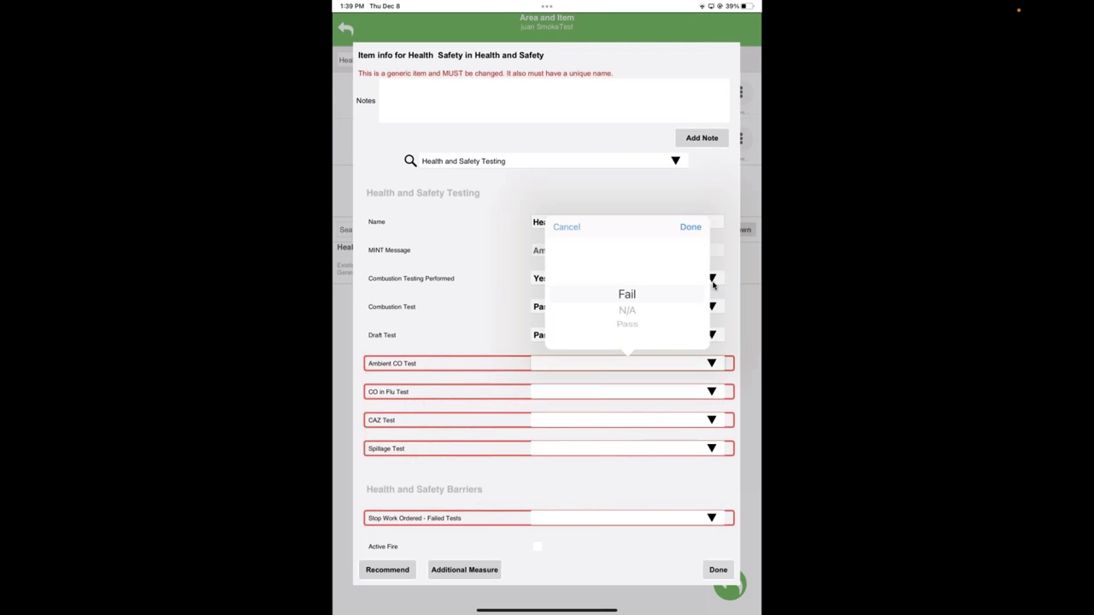
scroll(627, 287, down, 1)
scroll(627, 295, down, 1)
key(Return)
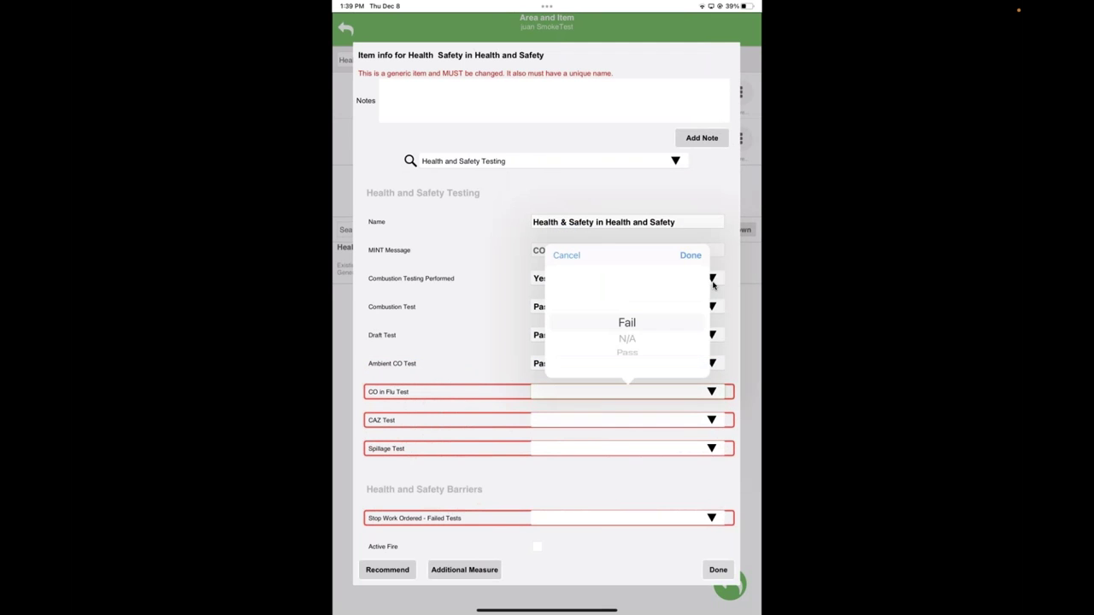
scroll(714, 285, down, 2)
key(Return)
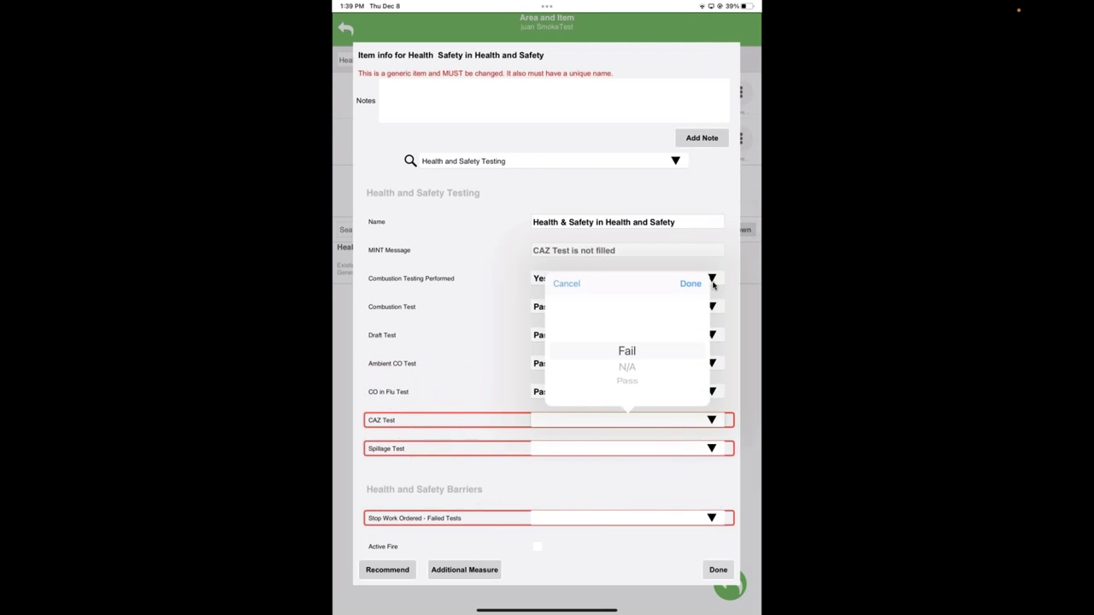
scroll(713, 285, down, 2)
key(Return)
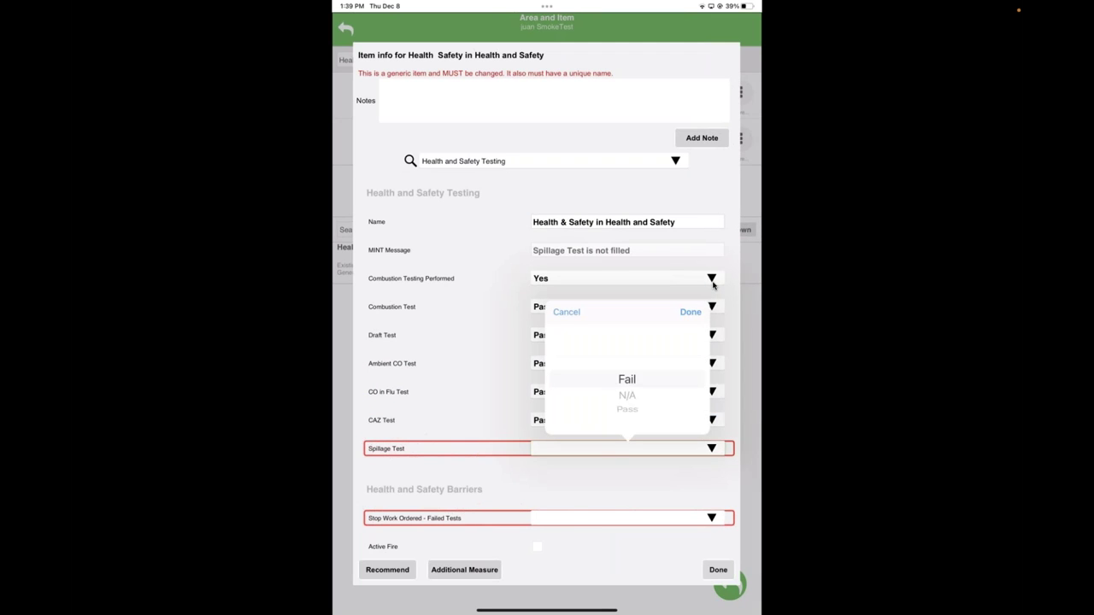
scroll(713, 285, down, 2)
key(Return)
Set Stop Work Ordered - Failed Tests to No, finish the item and return to the project overview.
scroll(713, 285, down, 1)
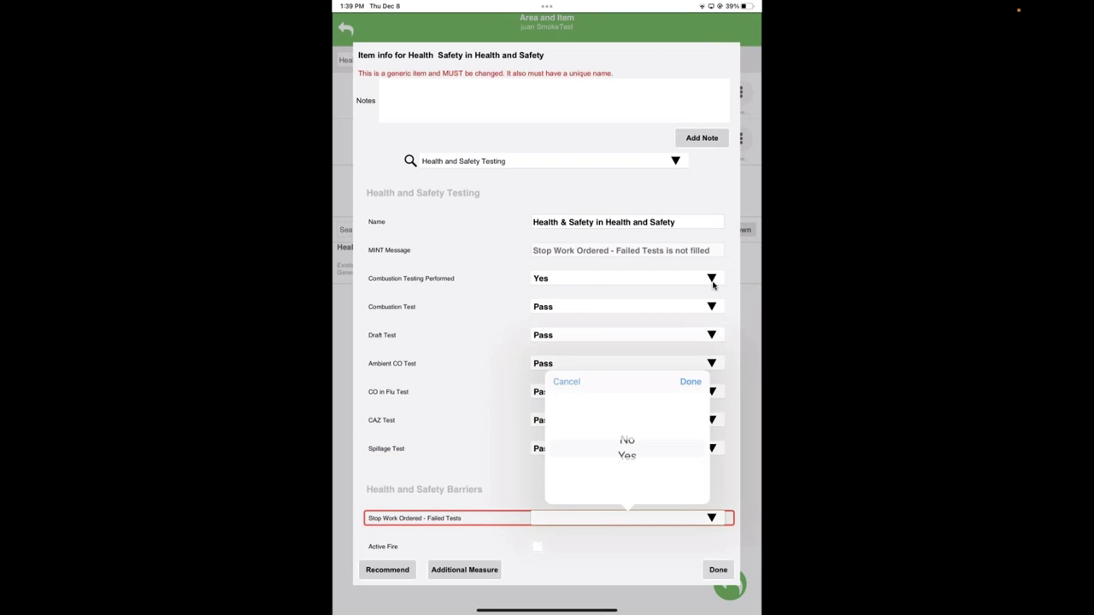
key(Return)
key(Return)
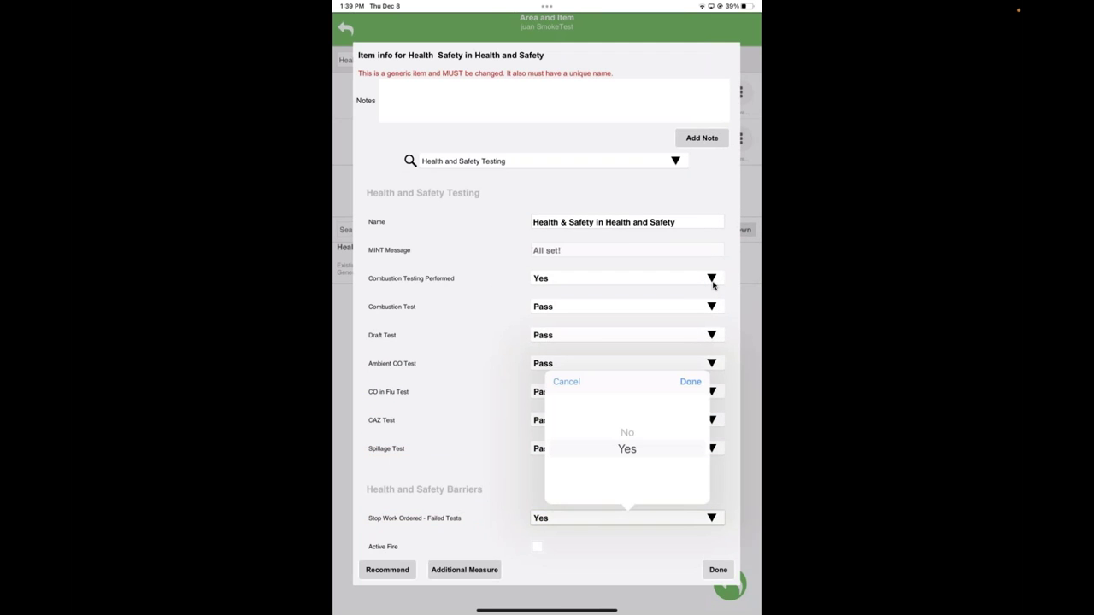
scroll(713, 284, up, 1)
key(Return)
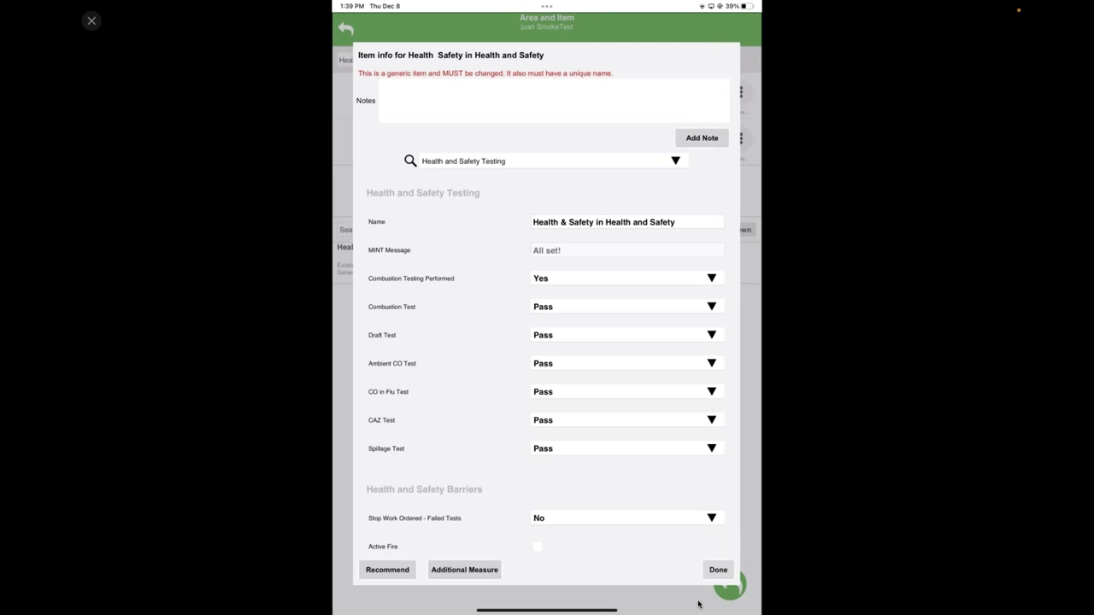
click(716, 570)
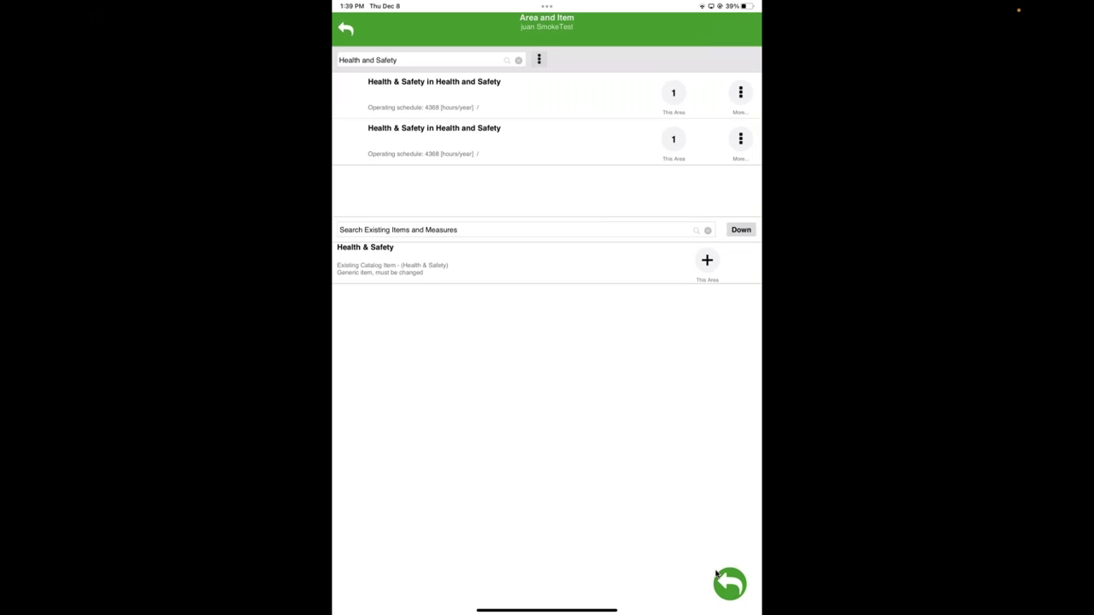
click(717, 574)
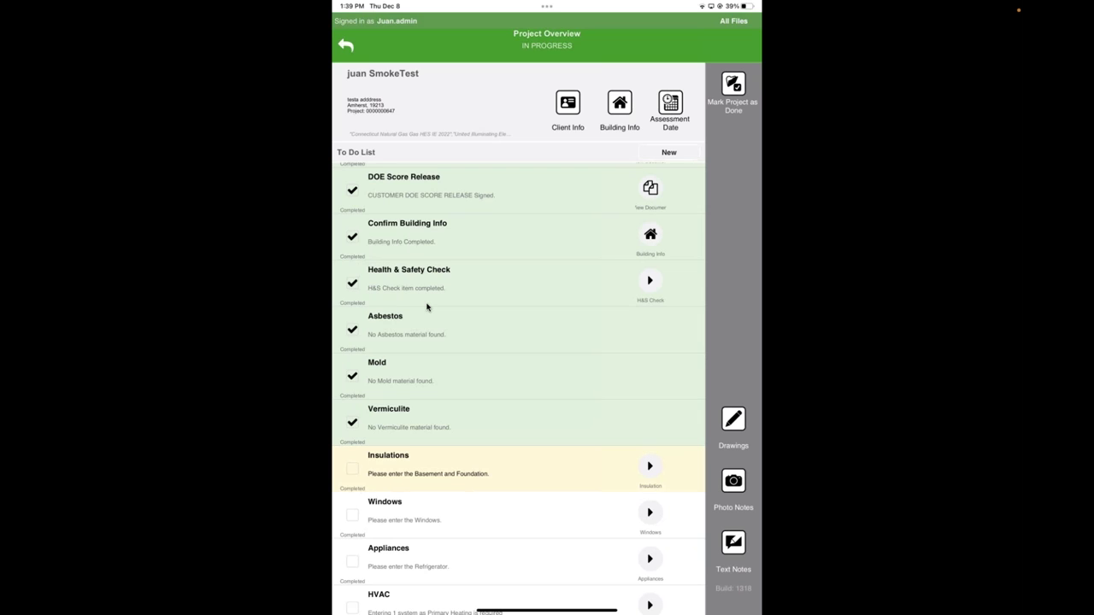
Review the remaining To Do items, from Insulations to Kitchen Table Wrap-Up, MMBTU GOAL and Advanced Options.
scroll(427, 307, down, 5)
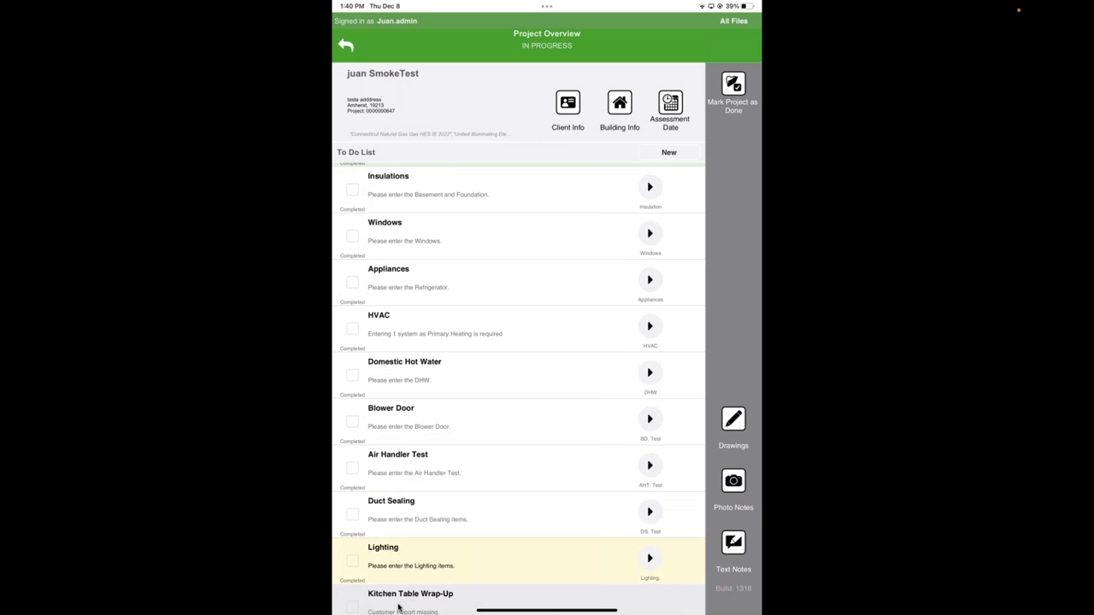
scroll(397, 607, down, 4)
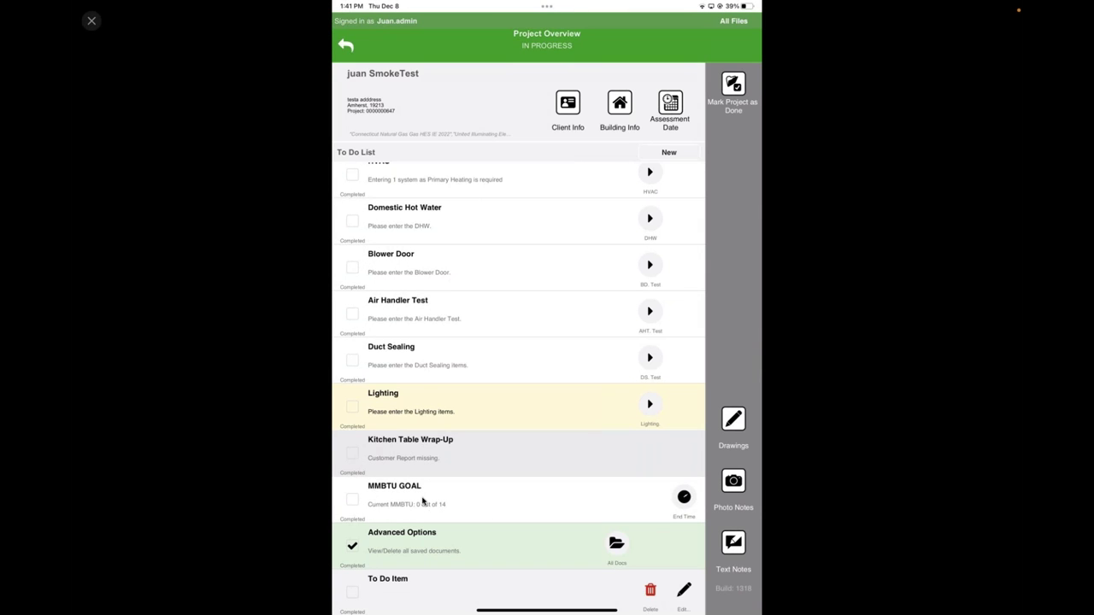
scroll(422, 502, up, 5)
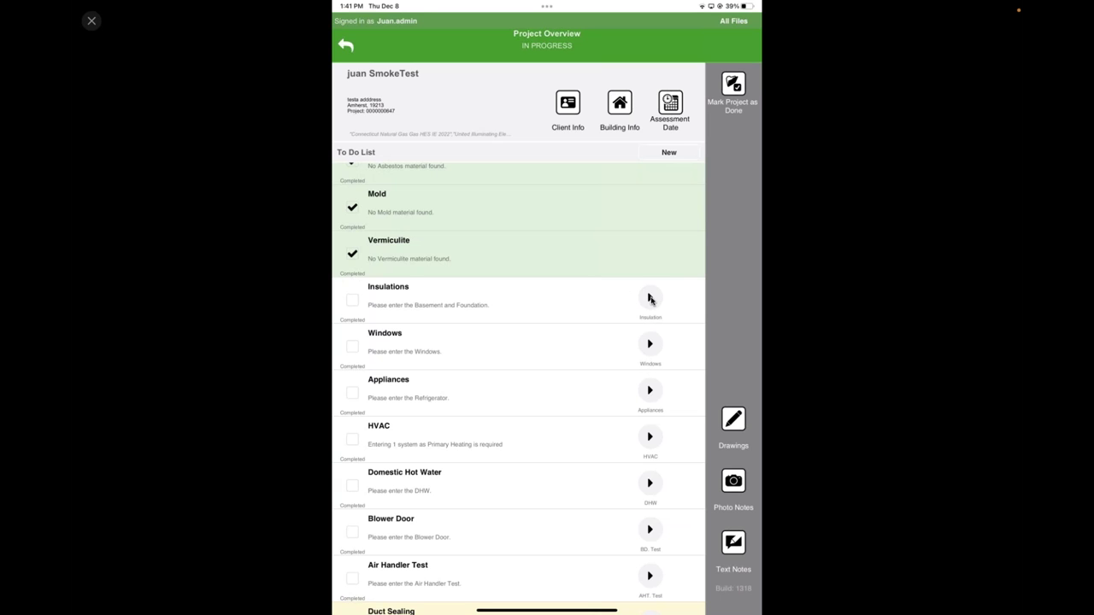
Open the Insulations task from the To Do list and add an Attic Floor Insulation item to the area.
click(650, 299)
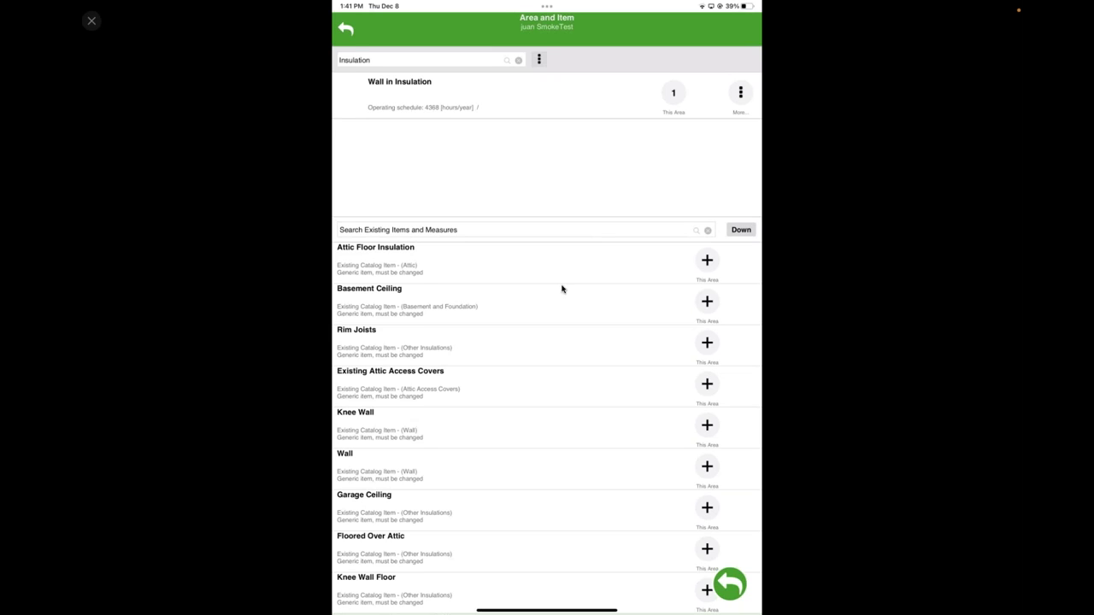
click(464, 95)
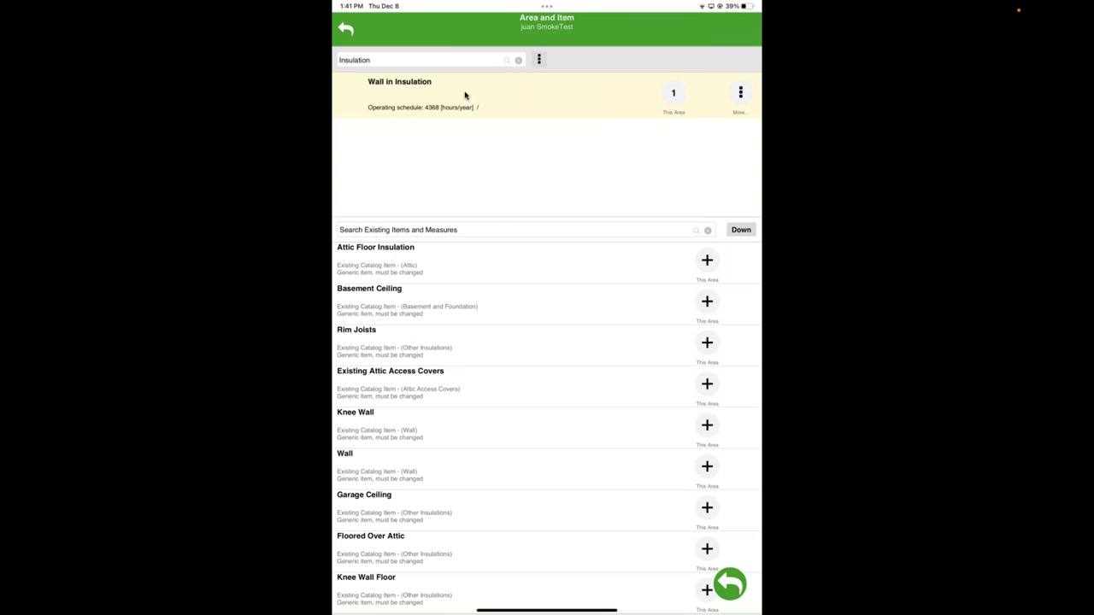
click(707, 260)
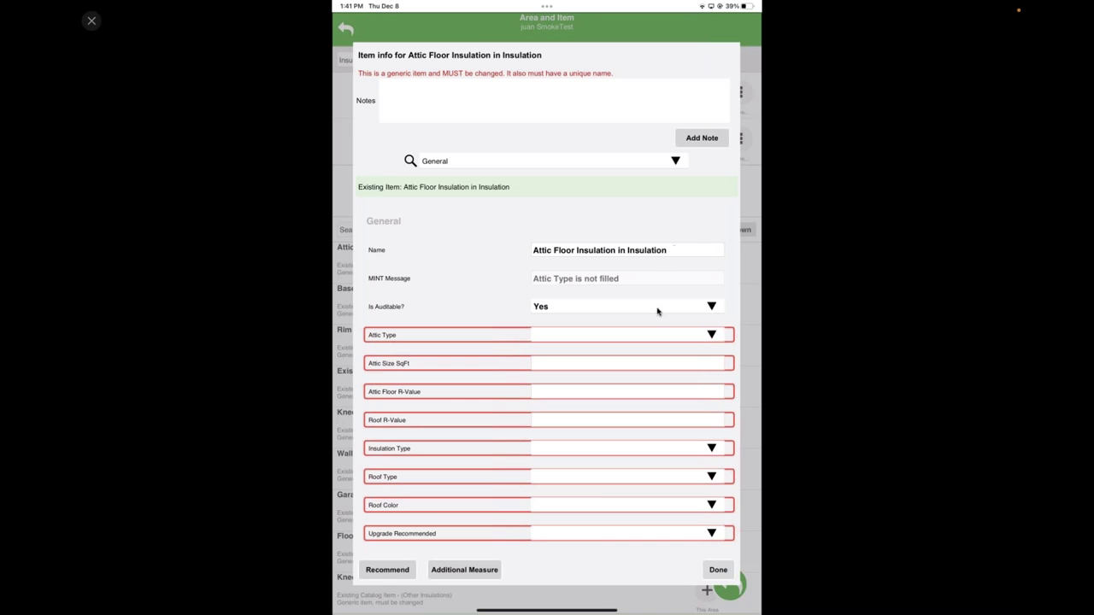
Set the attic floor insulation's Attic Type to vented attic and its Attic Size SqFt to 1200.
click(658, 344)
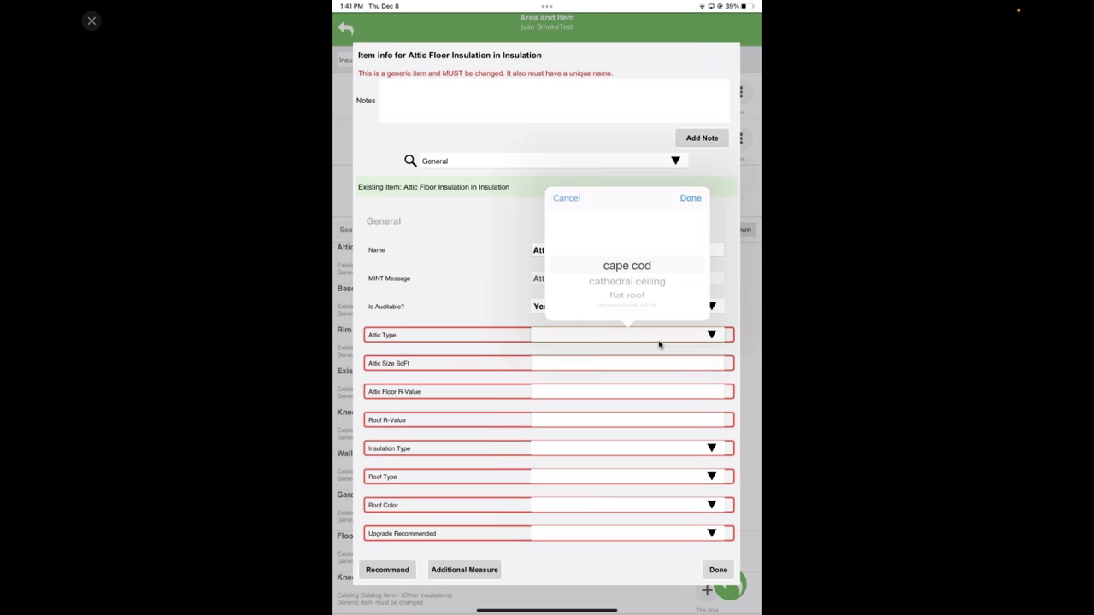
scroll(626, 265, down, 3)
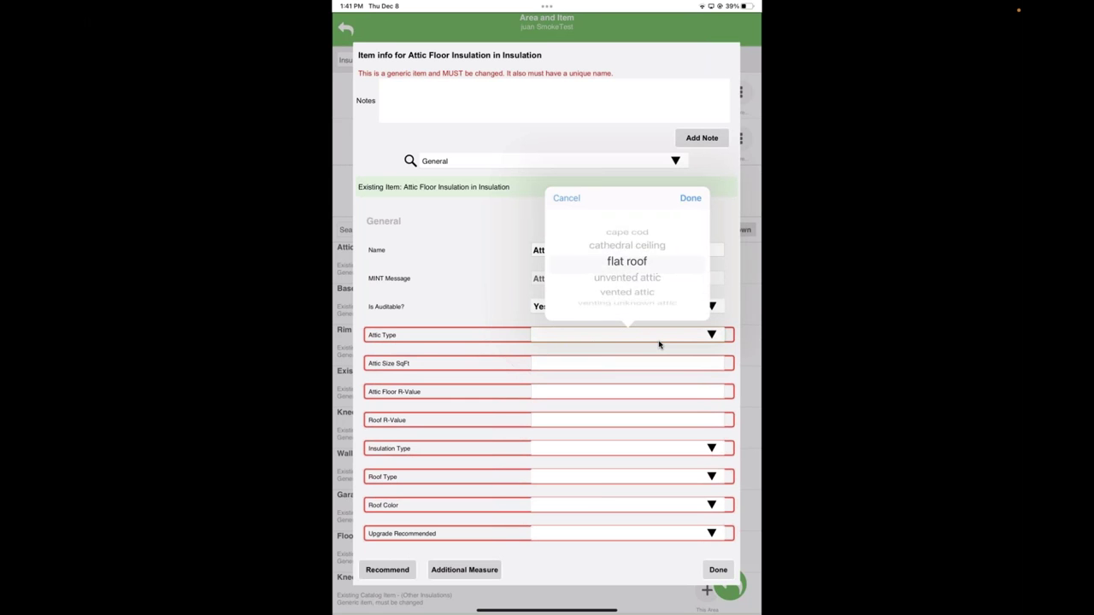
scroll(659, 344, up, 2)
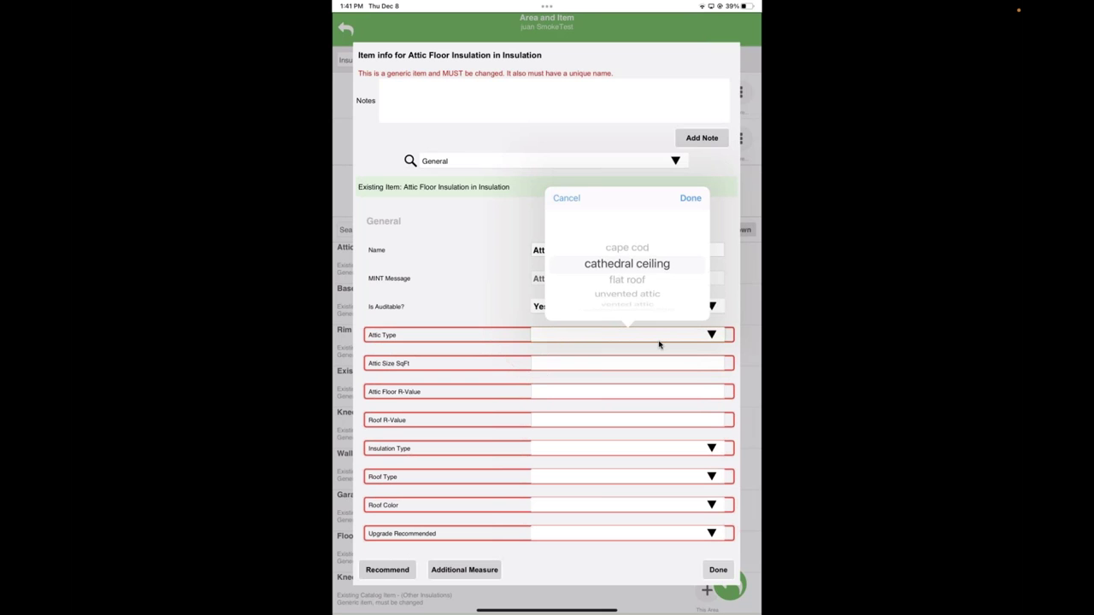
scroll(659, 344, down, 1)
scroll(658, 344, down, 2)
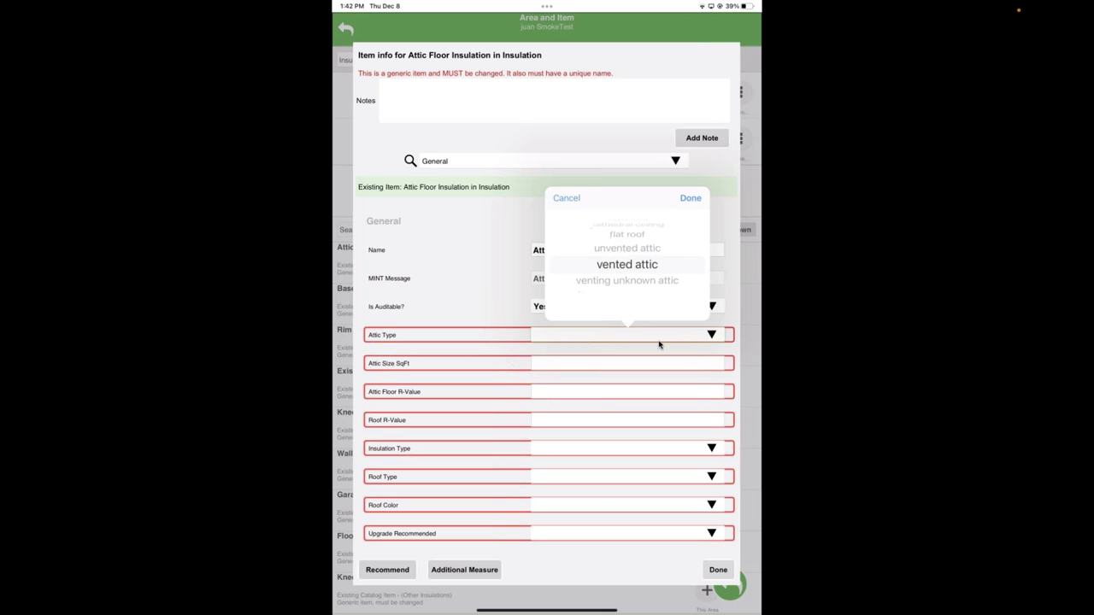
click(690, 198)
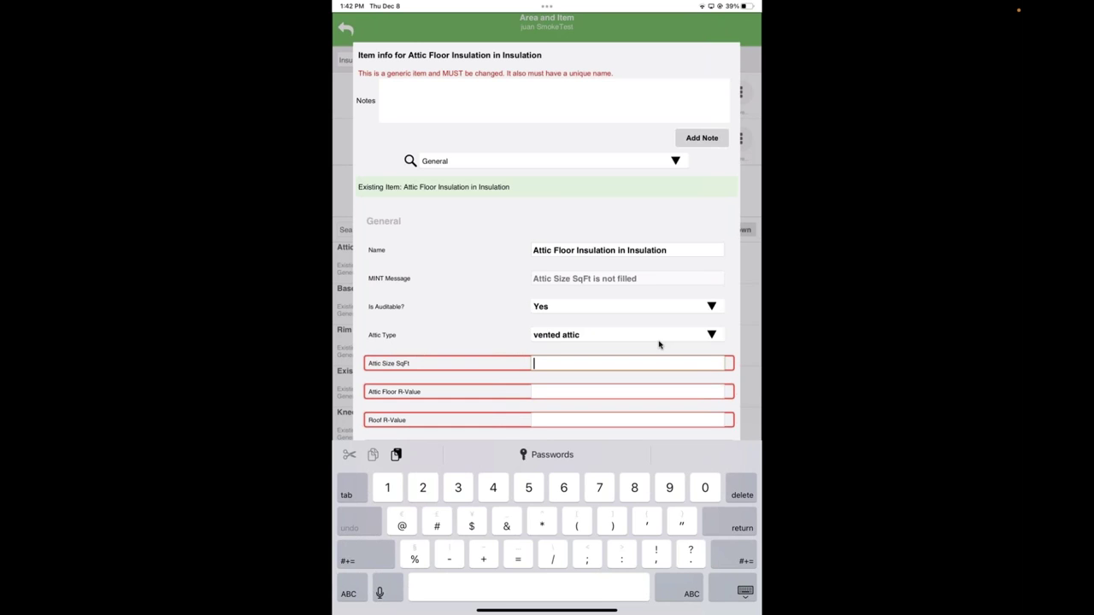
text(1200)
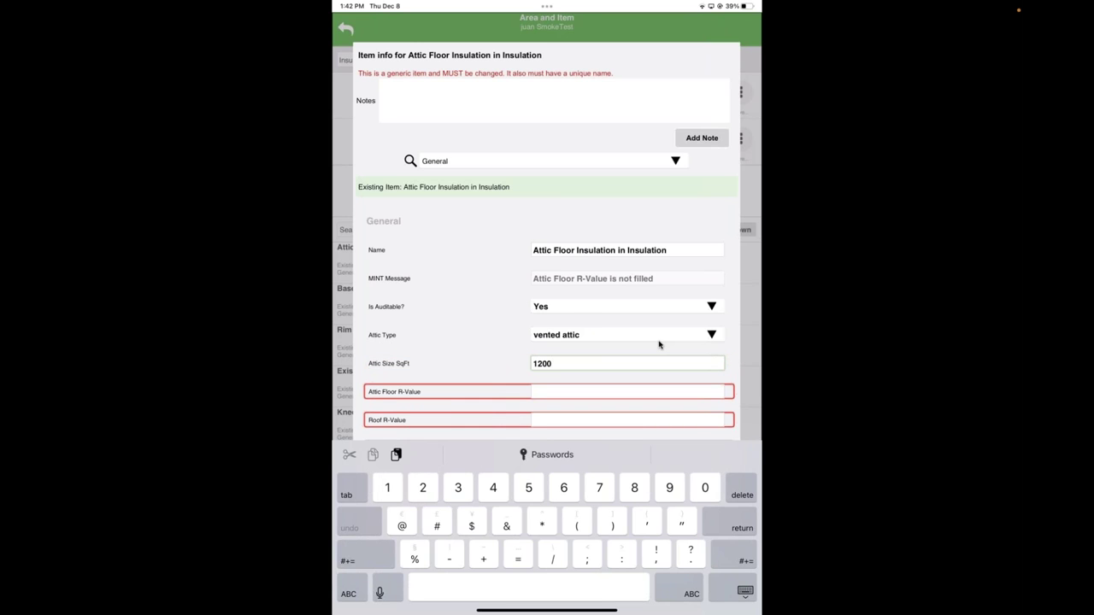
key(Tab)
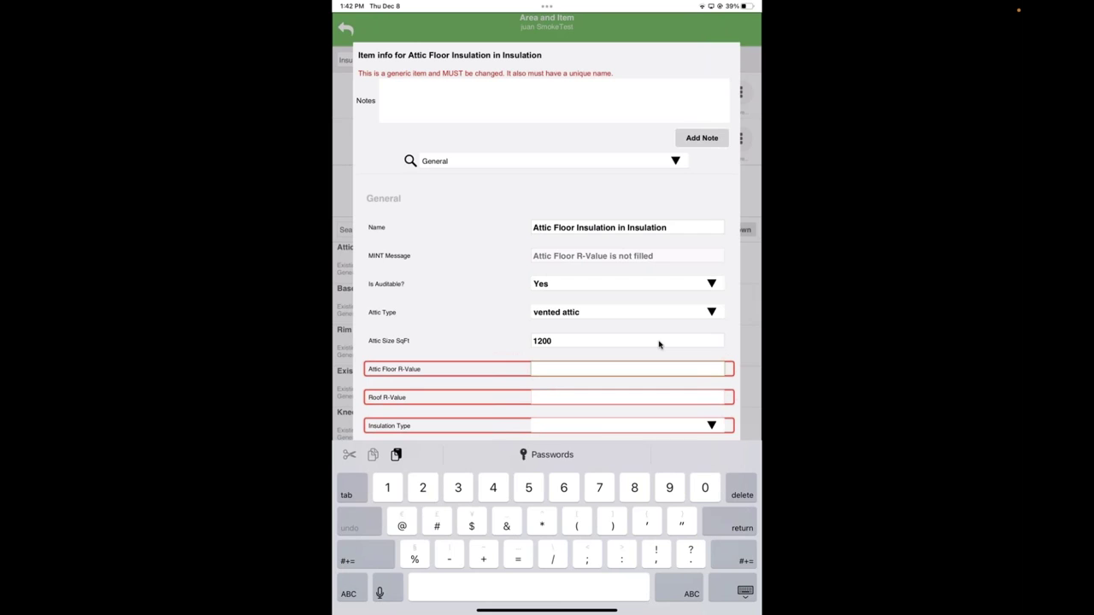
Set the attic floor insulation's Attic Floor R-Value to 11 and its Roof R-Value to 3.
text(11)
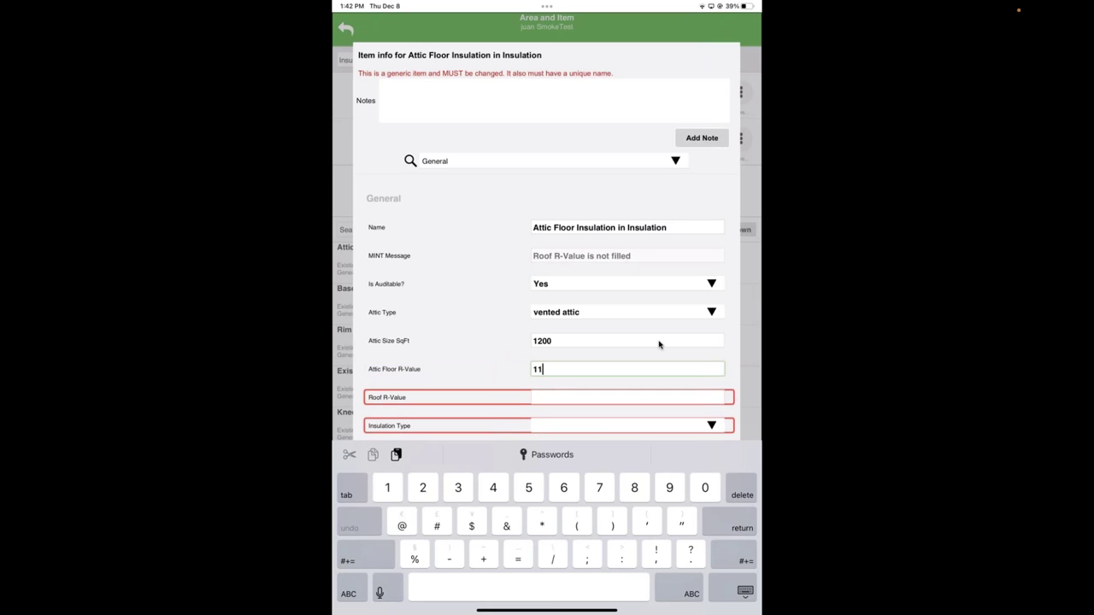
key(BackSpace)
text(11)
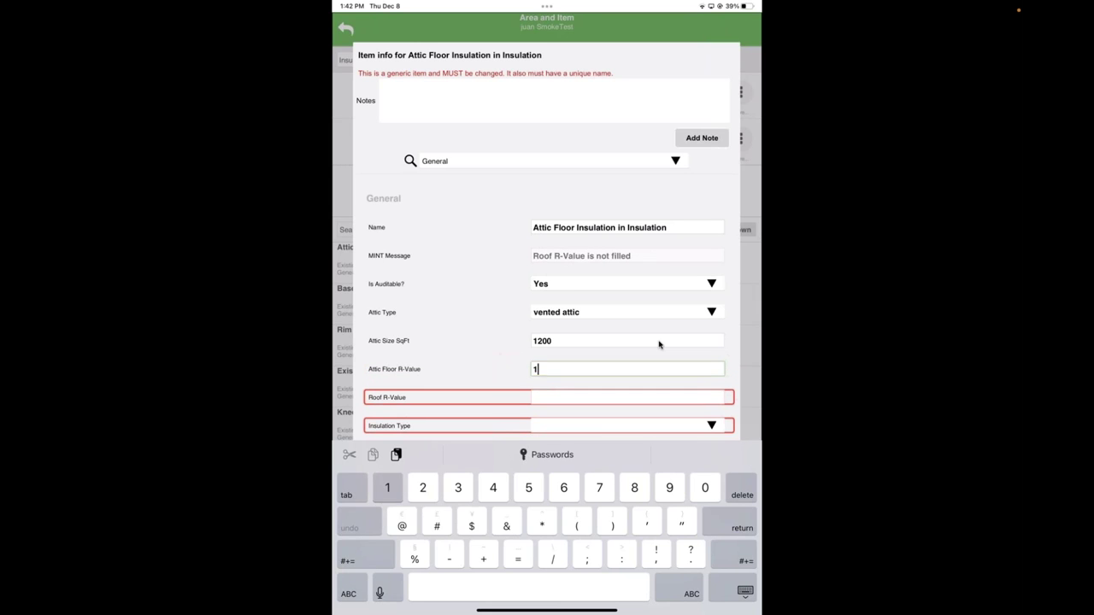
key(Tab)
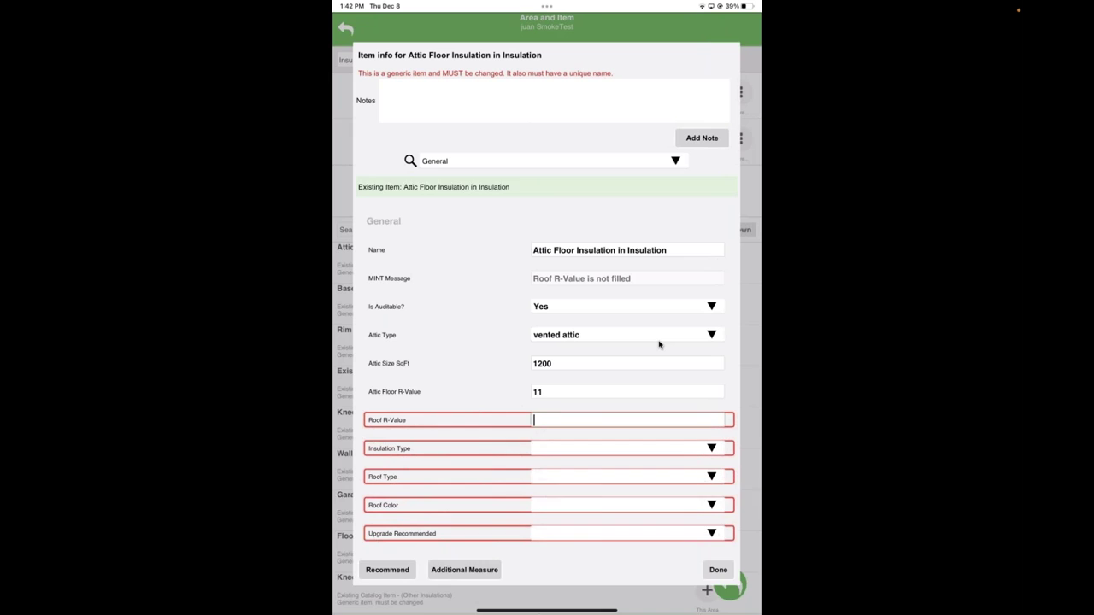
text(3)
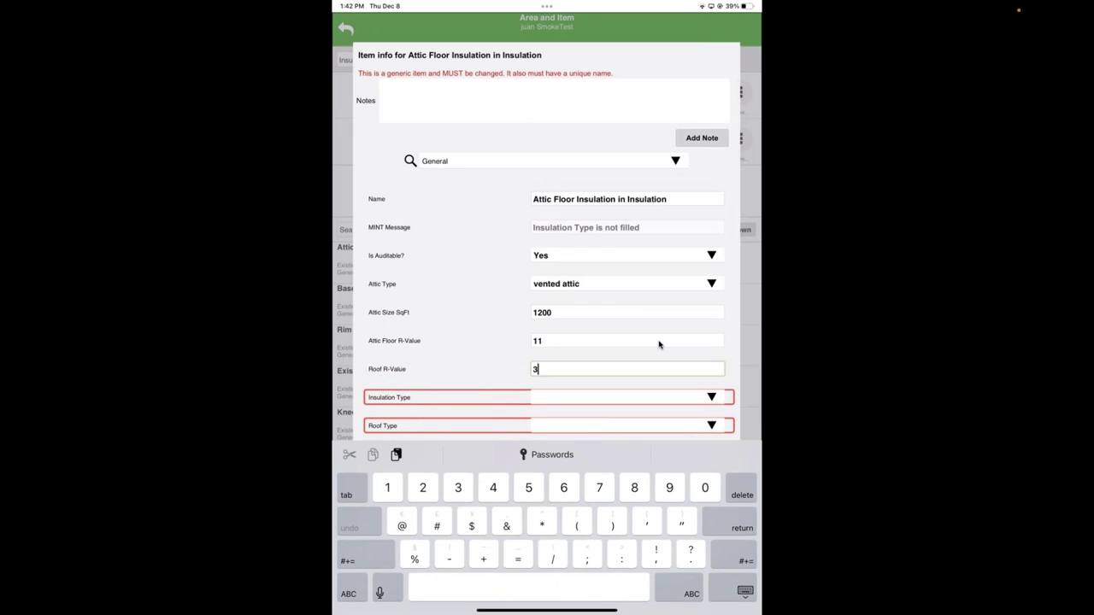
key(Return)
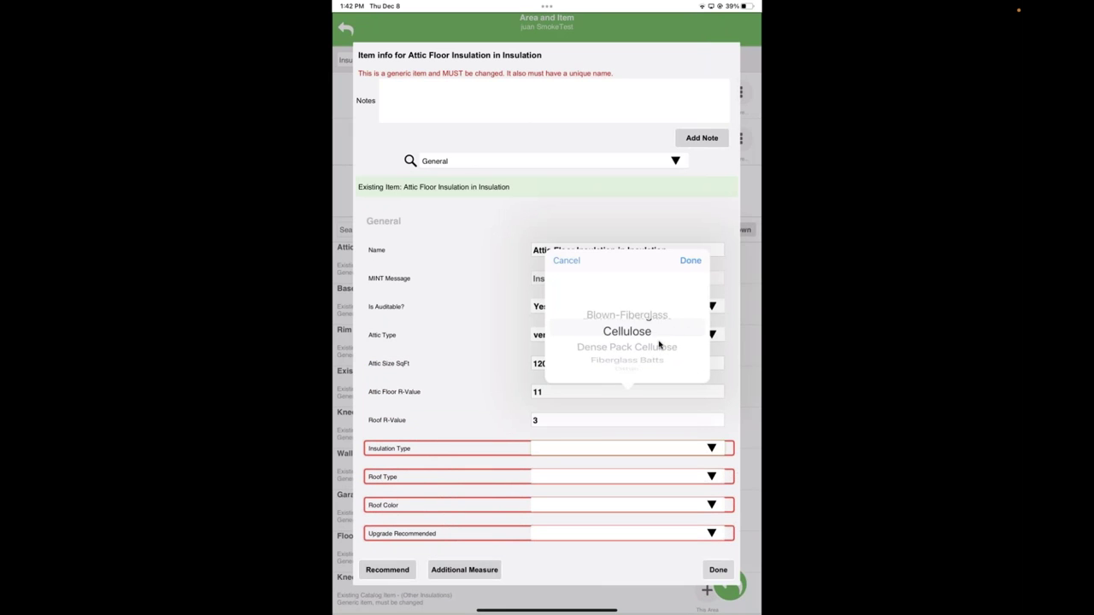
Set Insulation Type to Cellulose, Roof Type to asphalt or fiberglass shingles, Roof Color to medium and Upgrade Recommended to Yes.
key(Return)
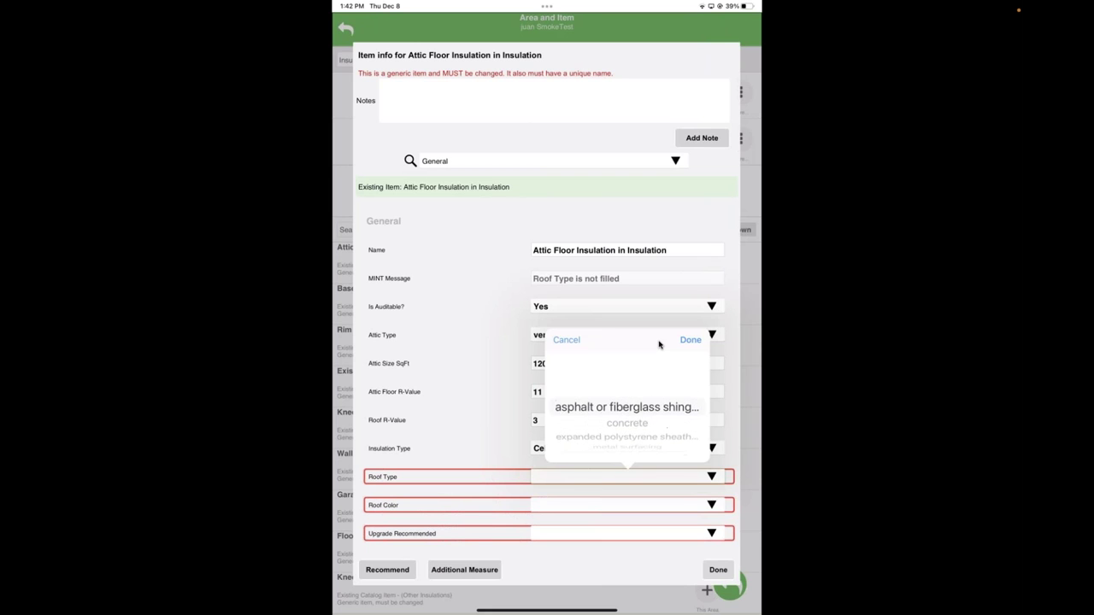
key(Return)
key(Down)
key(Down)
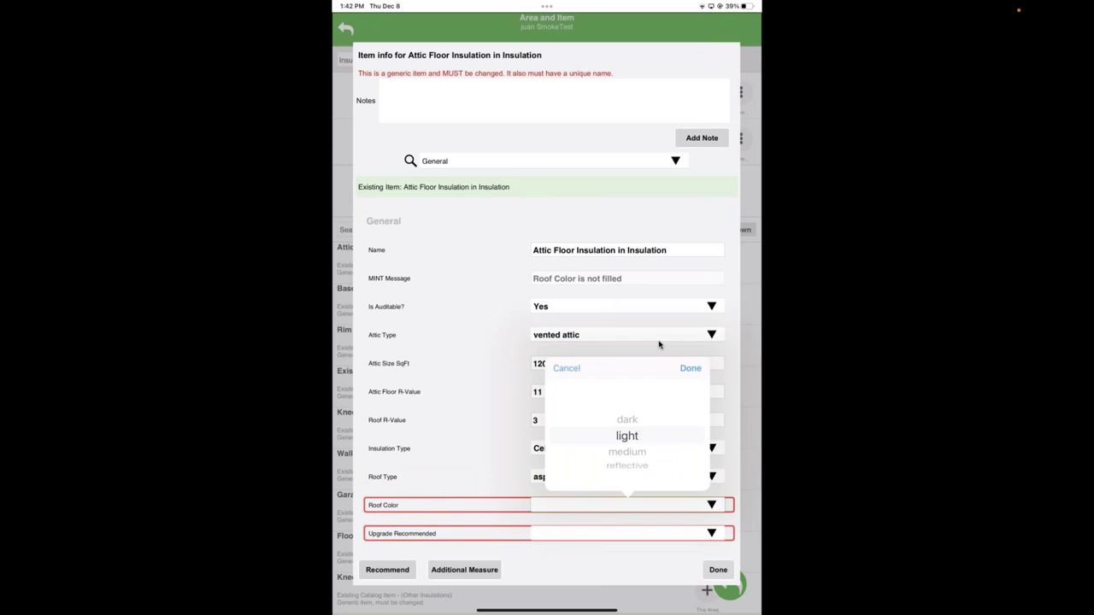
key(Return)
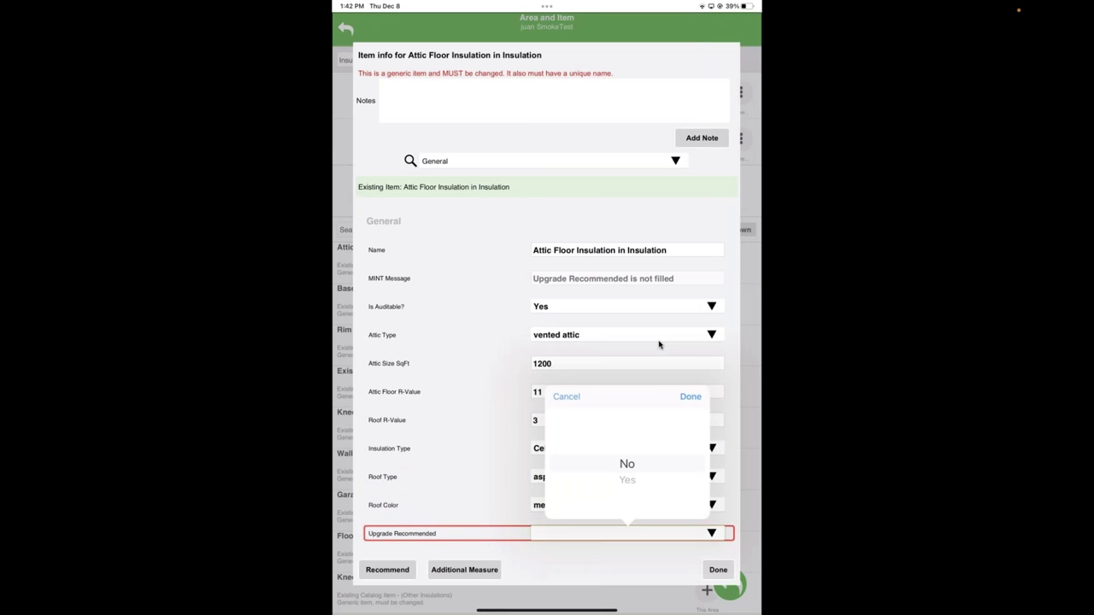
key(Down)
key(Return)
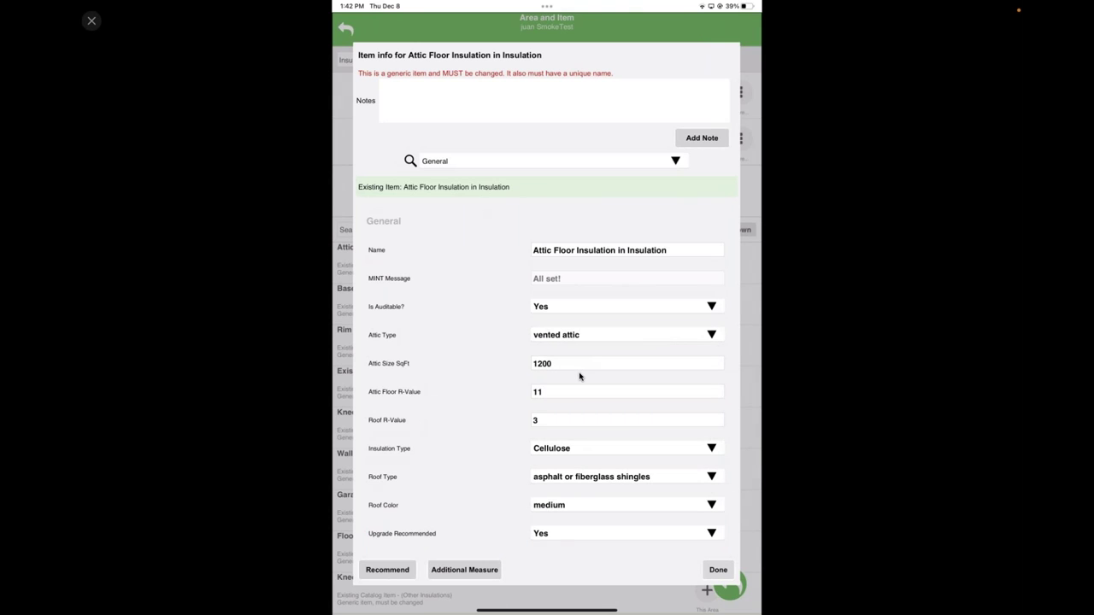
Look through the Attic Type options of the existing attic item and keep vented attic.
key(space)
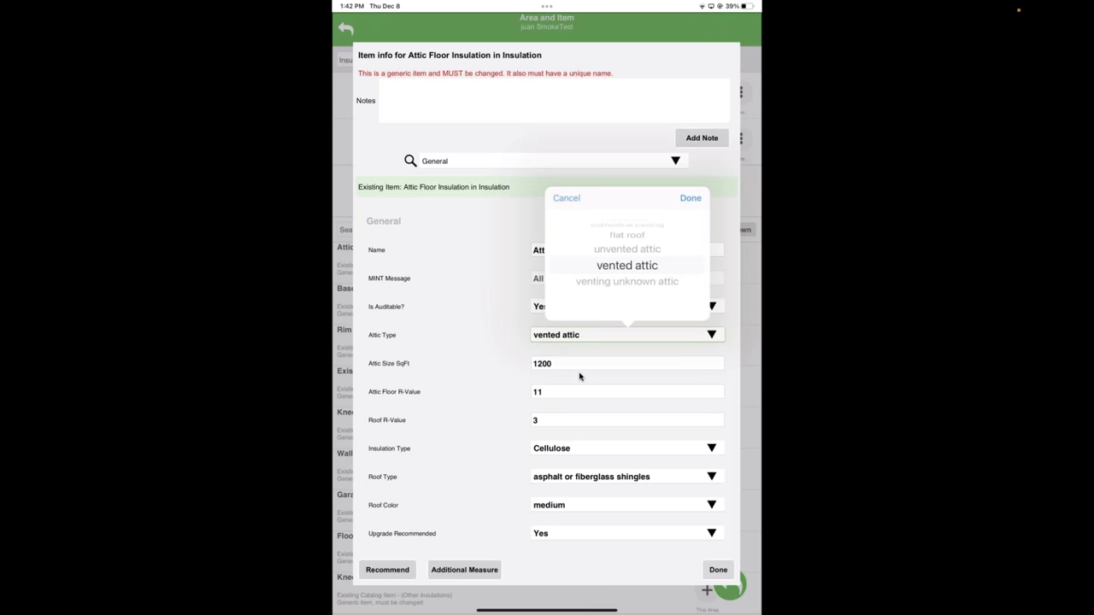
key(Up)
key(Up)
key(Down)
key(Down)
key(Return)
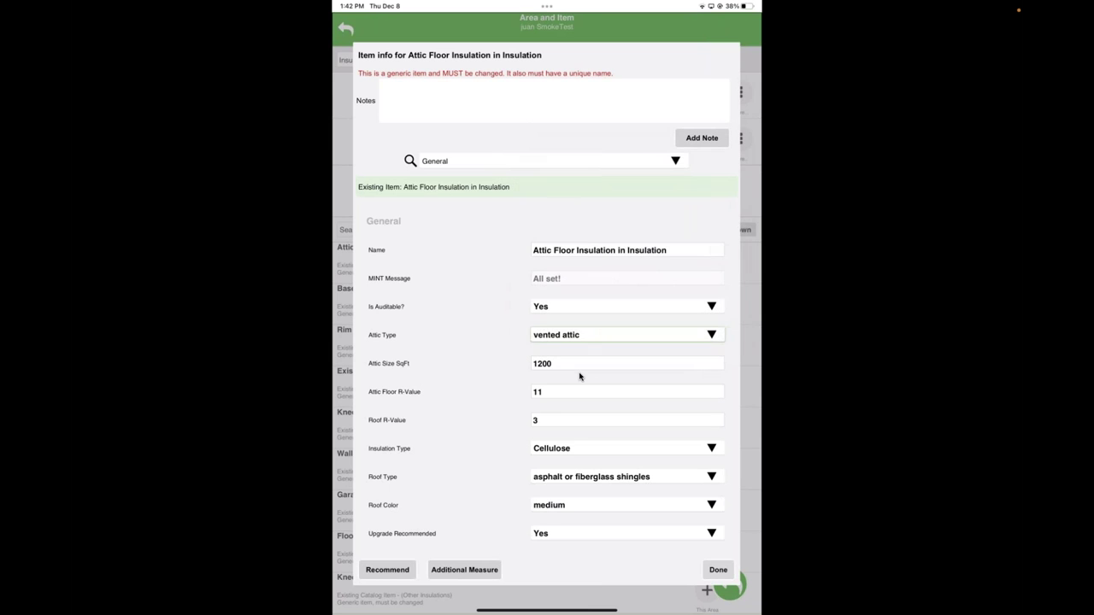
Recommend an Attic Floor/Roof Insulation measure with Attic Size SqFt 1200, Attic Floor R-Value 16 and Insulation Type Cellulose.
click(387, 570)
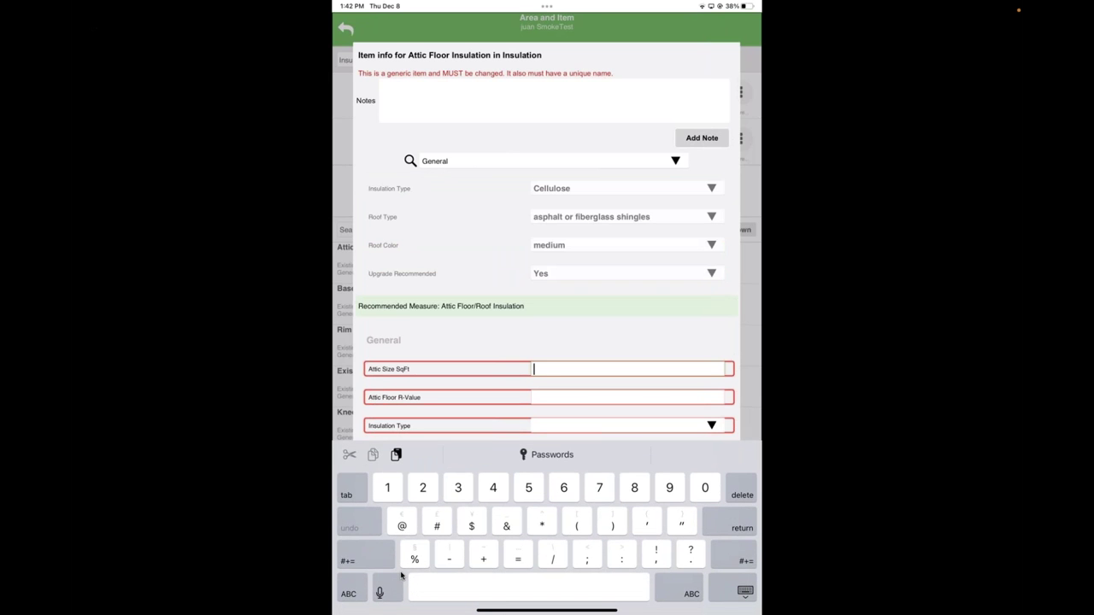
text(1200)
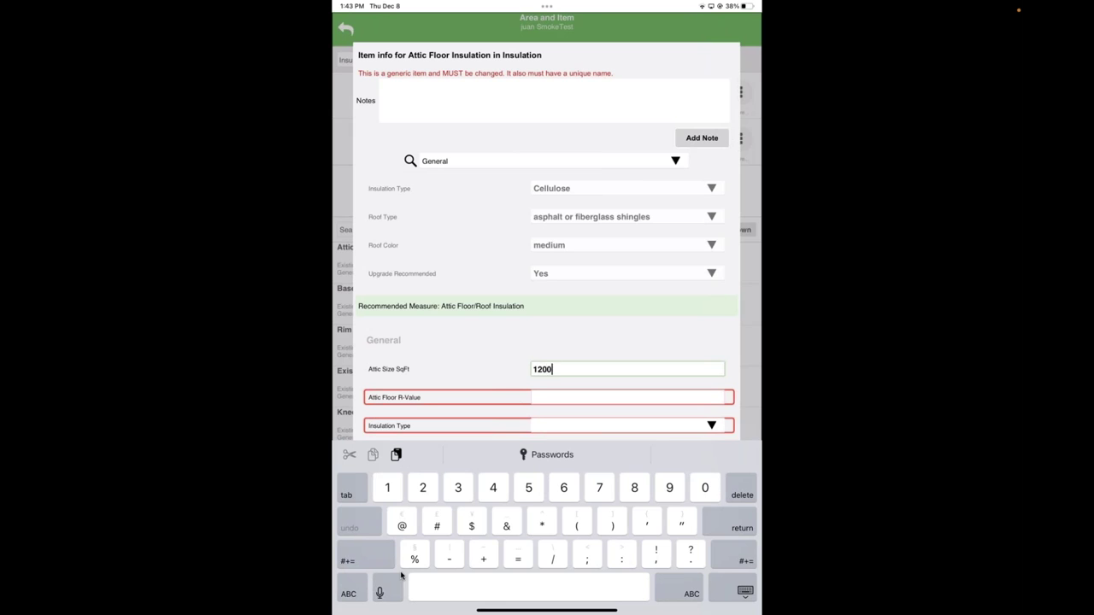
key(Tab)
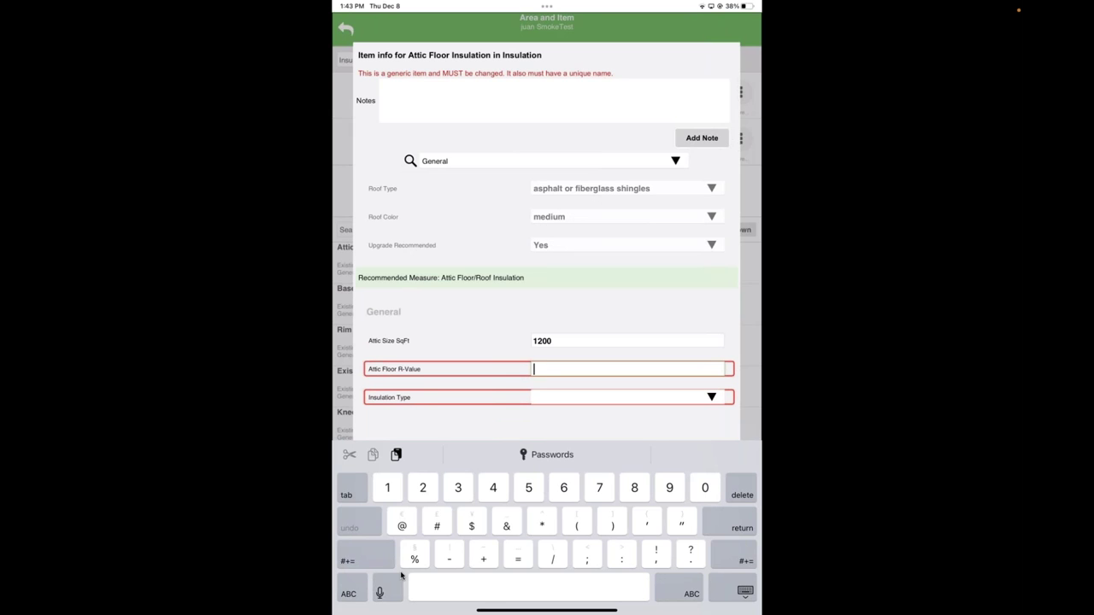
text(1)
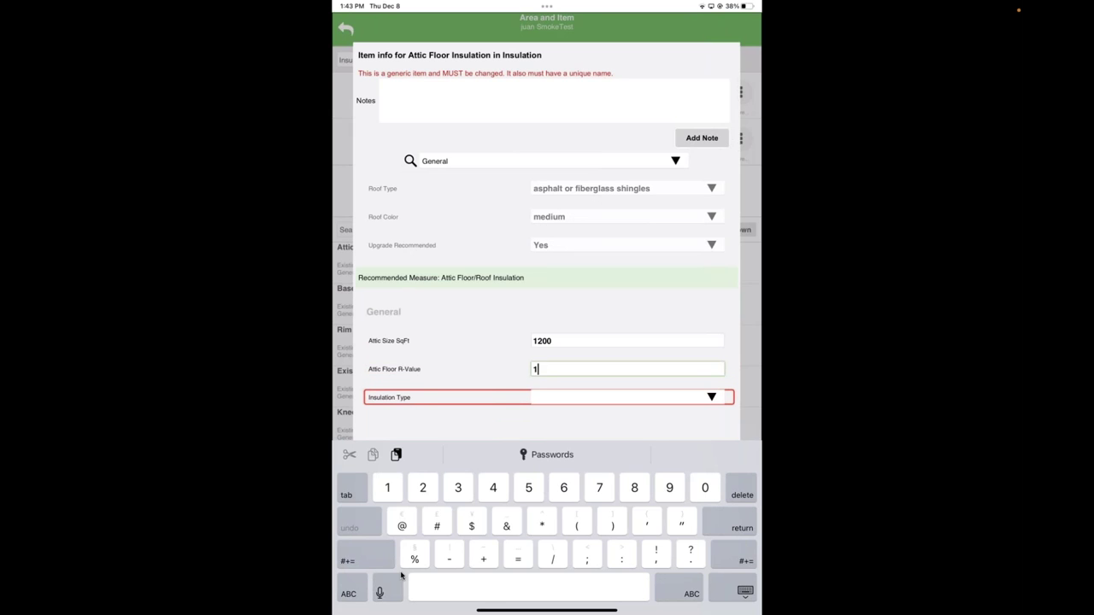
text(6)
key(Tab)
key(Down)
key(Down)
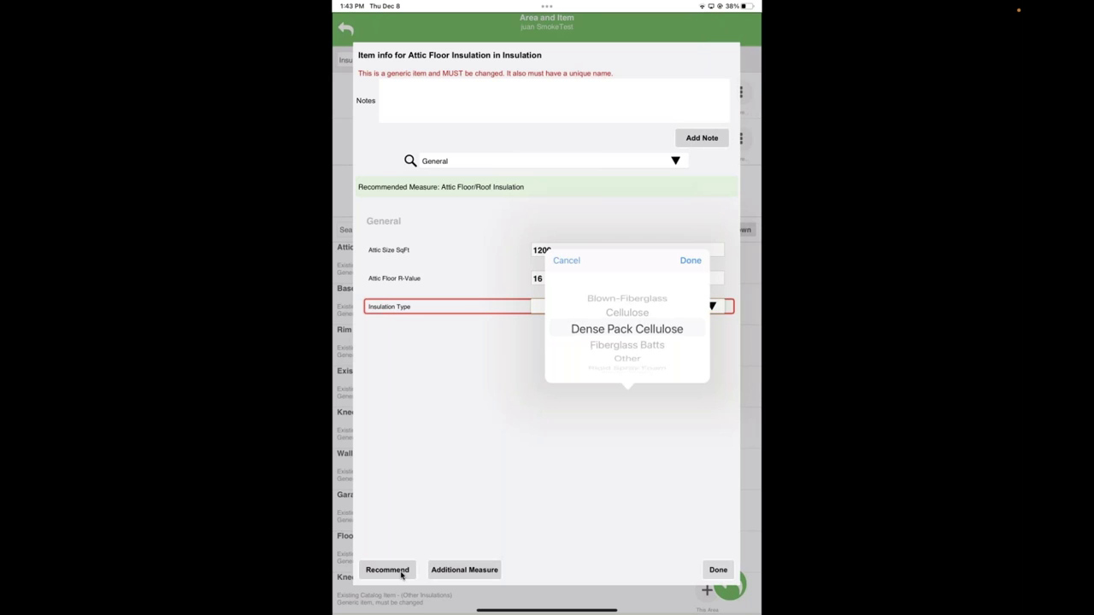
key(Up)
key(Return)
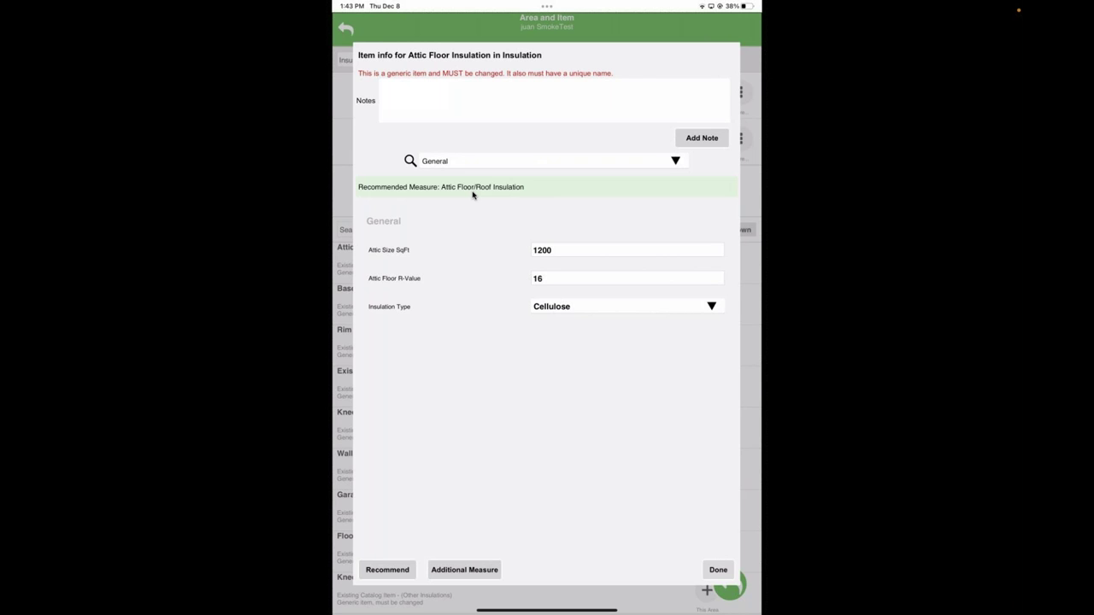
Set the recommended measure's Attic Floor R-Value to 48 and return to the project overview.
click(543, 280)
key(BackSpace)
key(BackSpace)
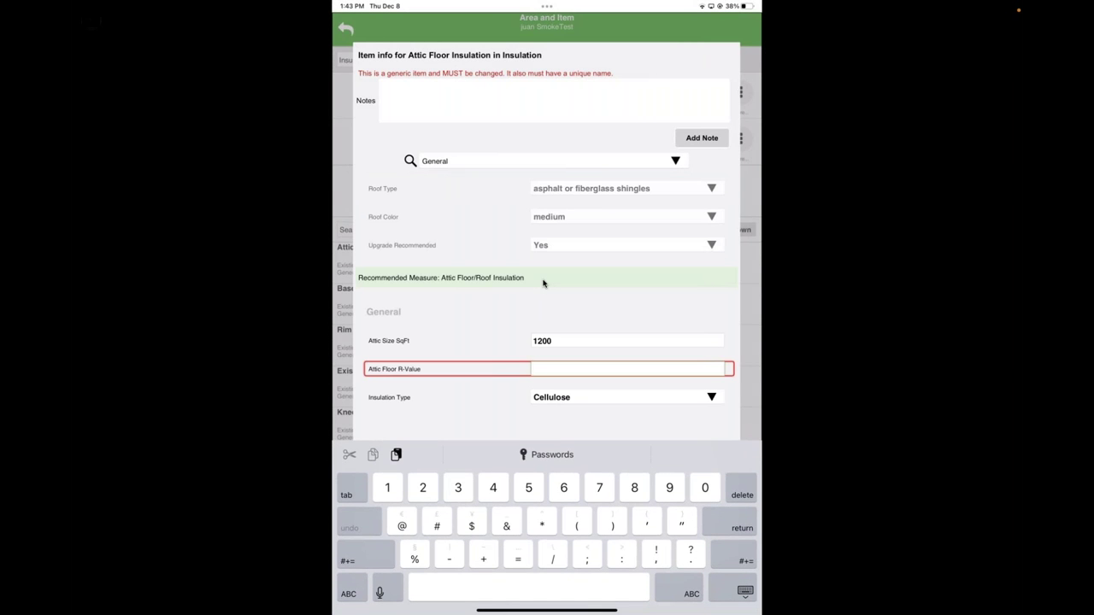
text(48)
key(Return)
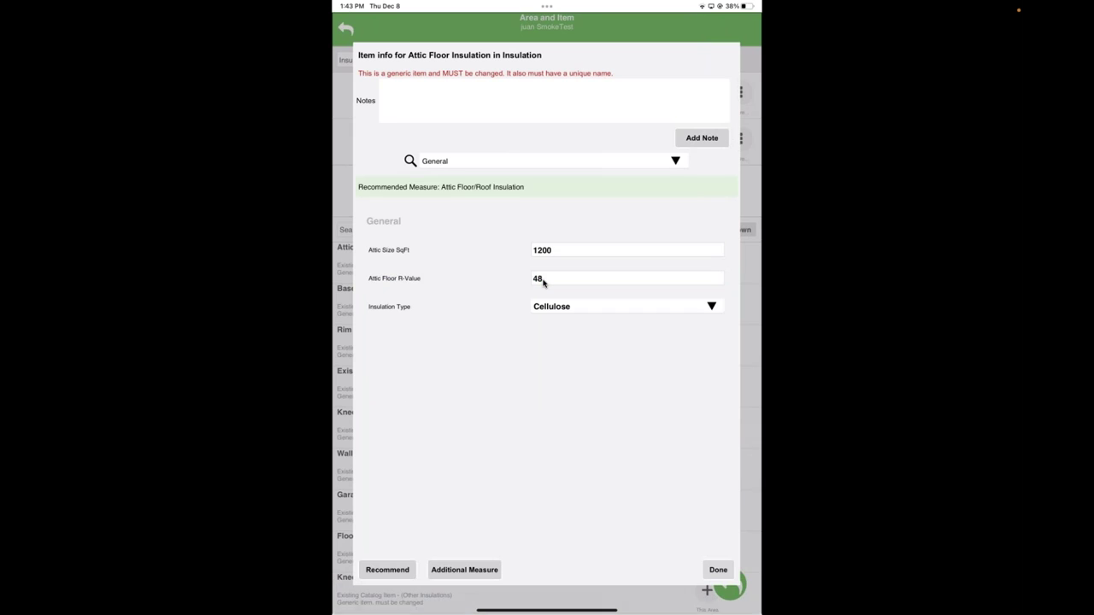
click(450, 190)
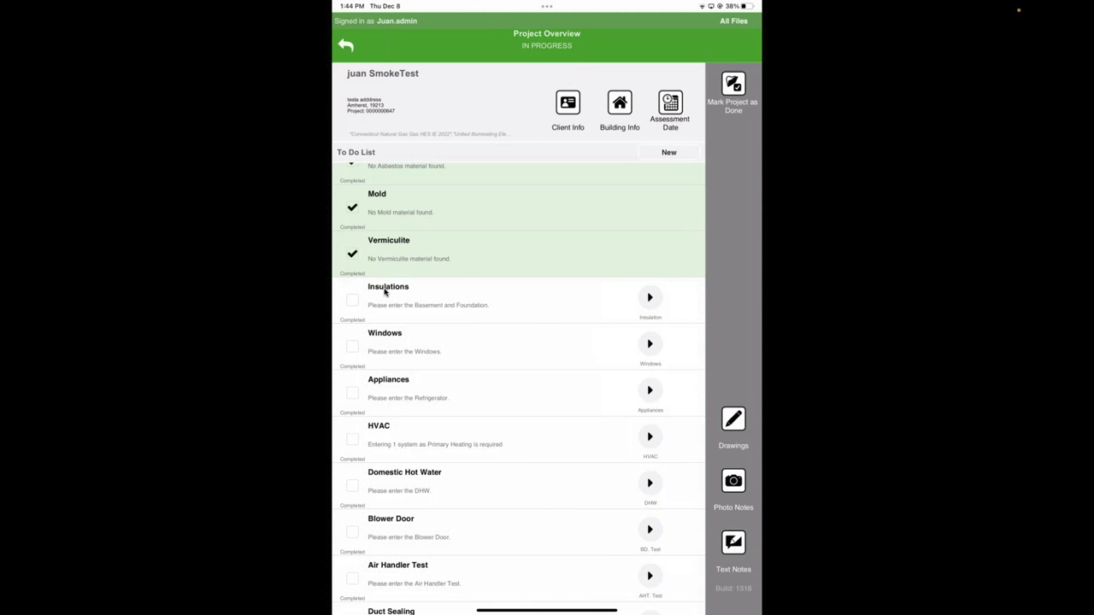
Open the Blower Door task from the To Do list and add a Blower Door Test item to the area.
scroll(385, 291, down, 5)
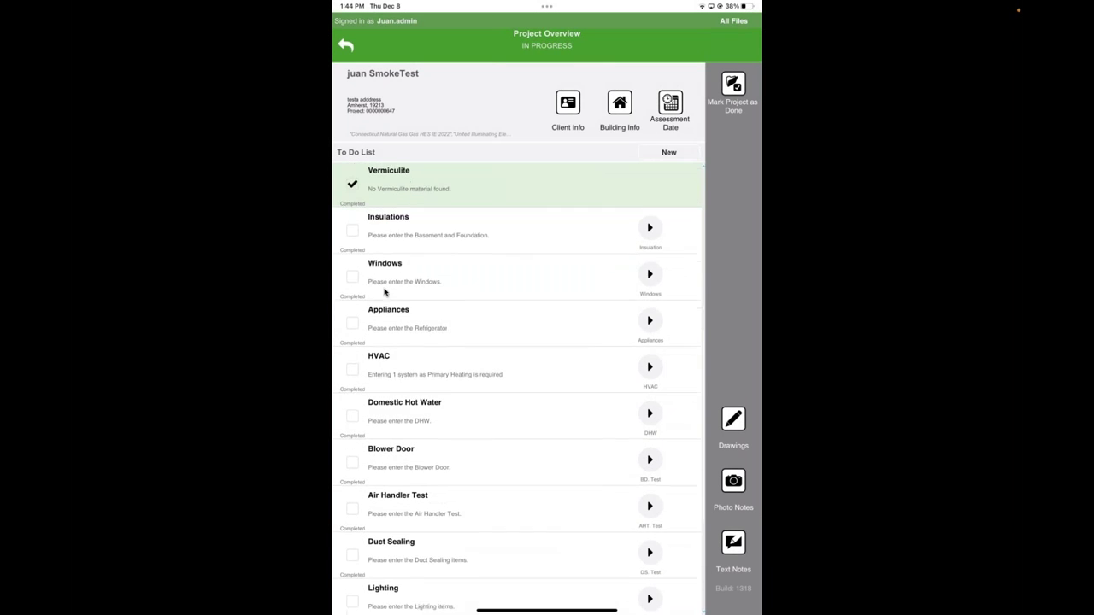
scroll(385, 292, up, 1)
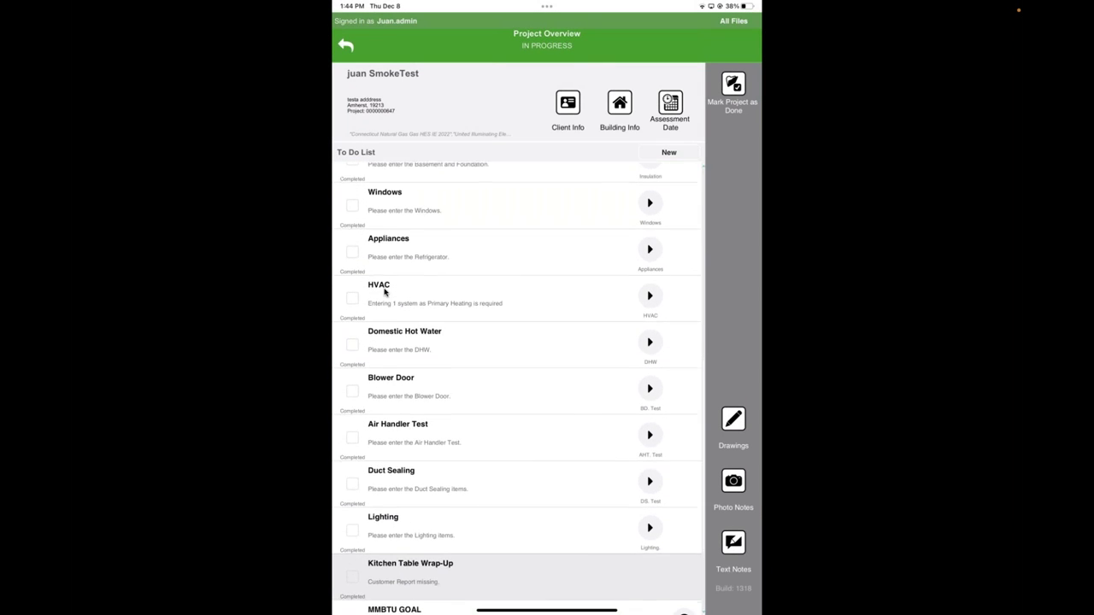
scroll(384, 291, down, 1)
scroll(384, 291, up, 1)
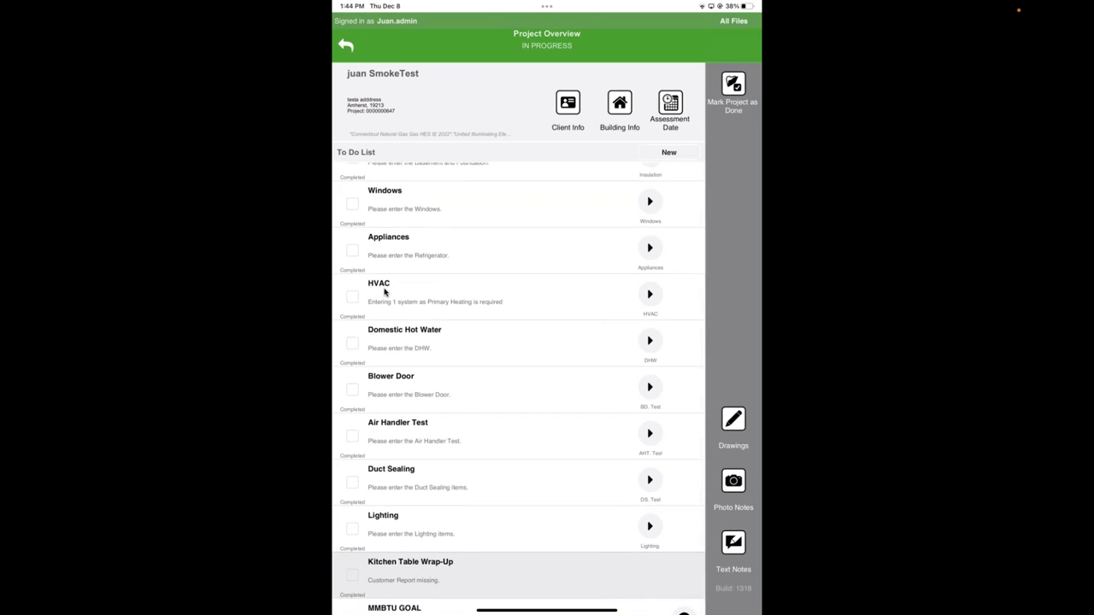
click(393, 384)
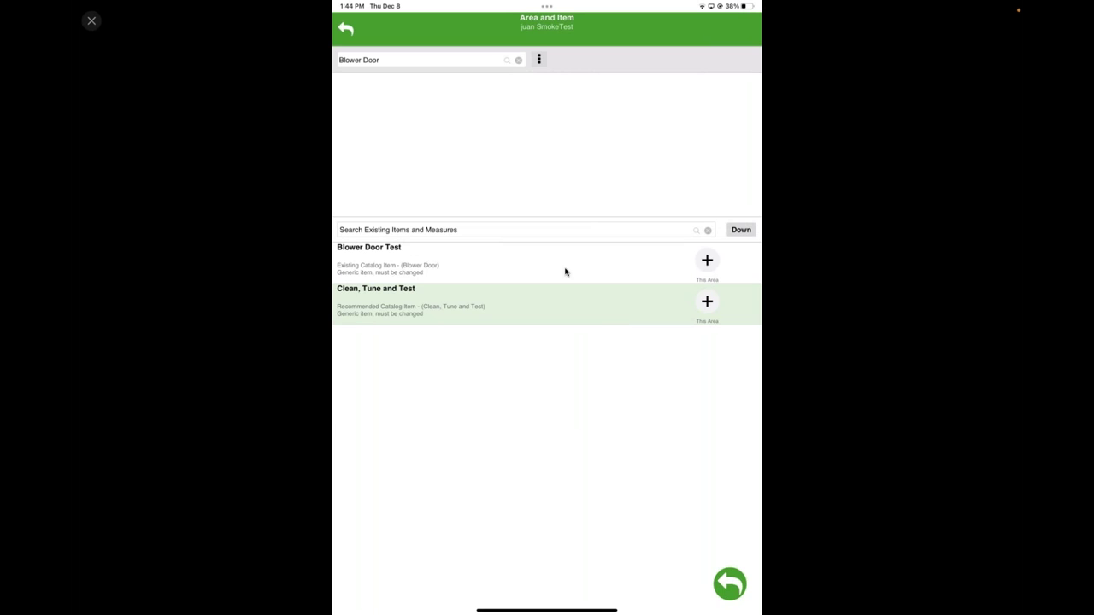
click(707, 261)
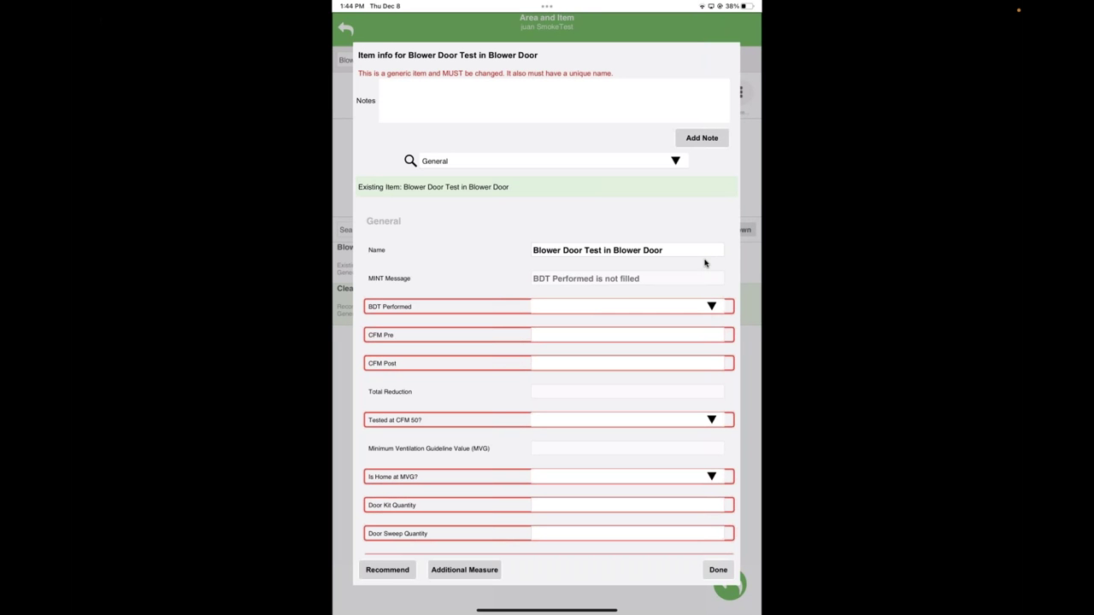
Fill in the blower door test with BDT Performed Yes, CFM Pre 3600, CFM Post 1700 and Tested at CFM 50? Yes.
click(705, 263)
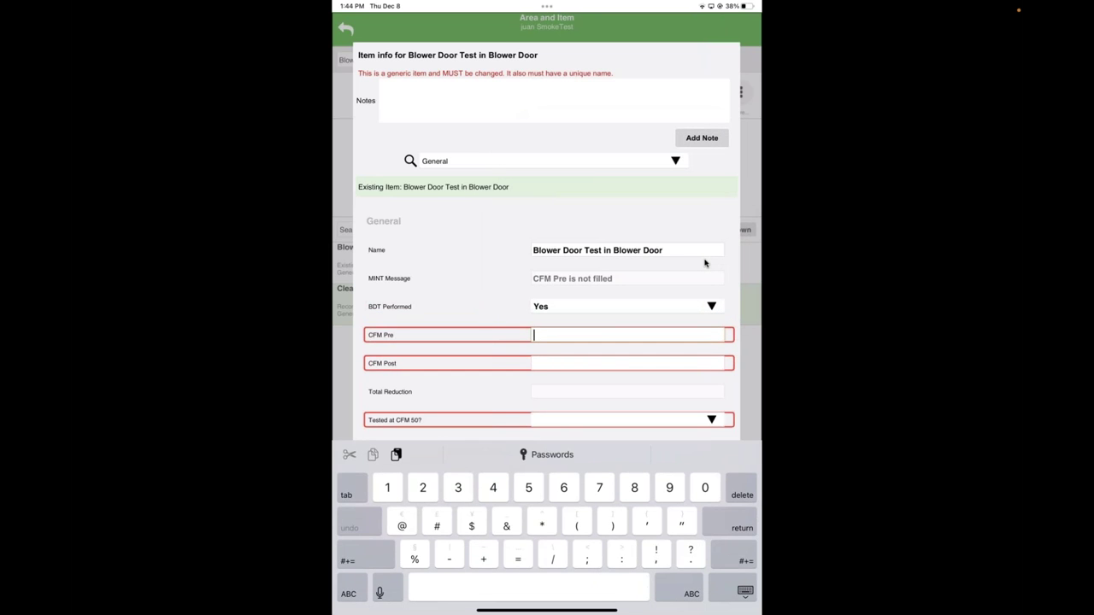
text(3600)
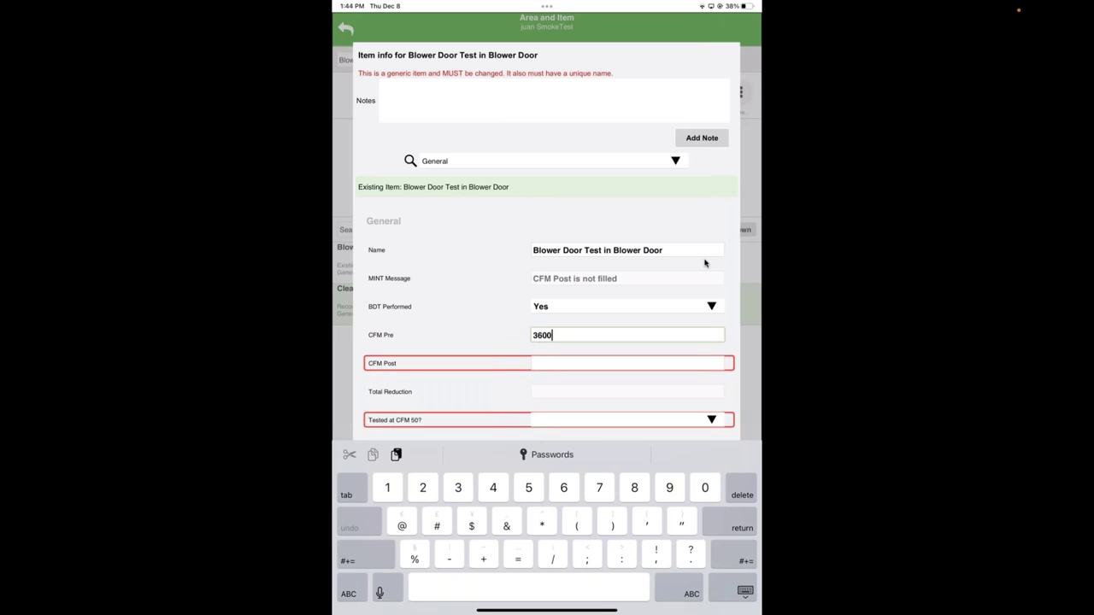
key(Tab)
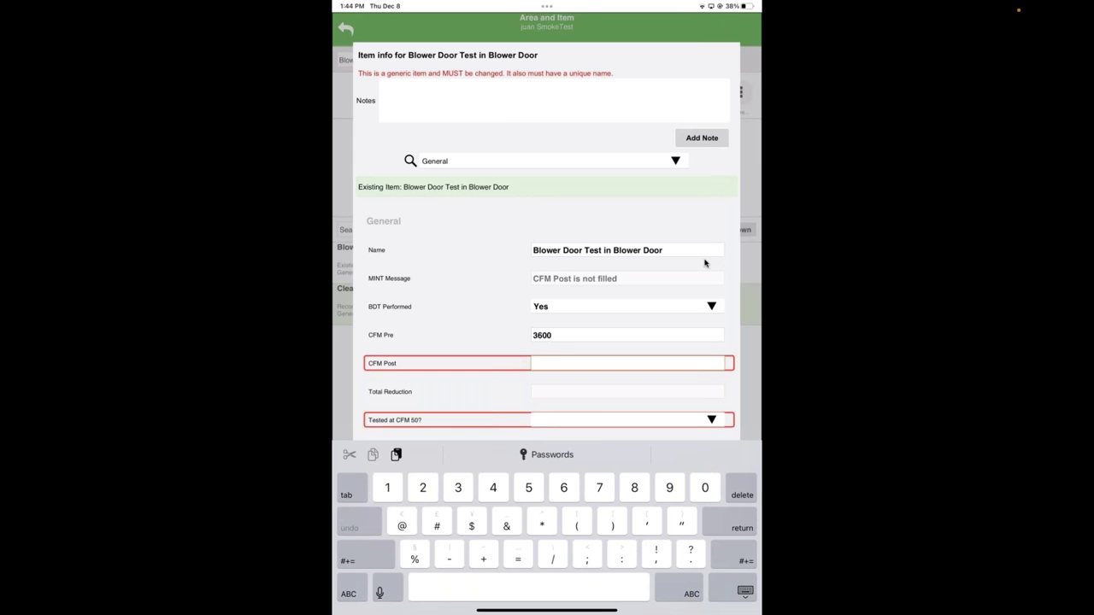
text(1700)
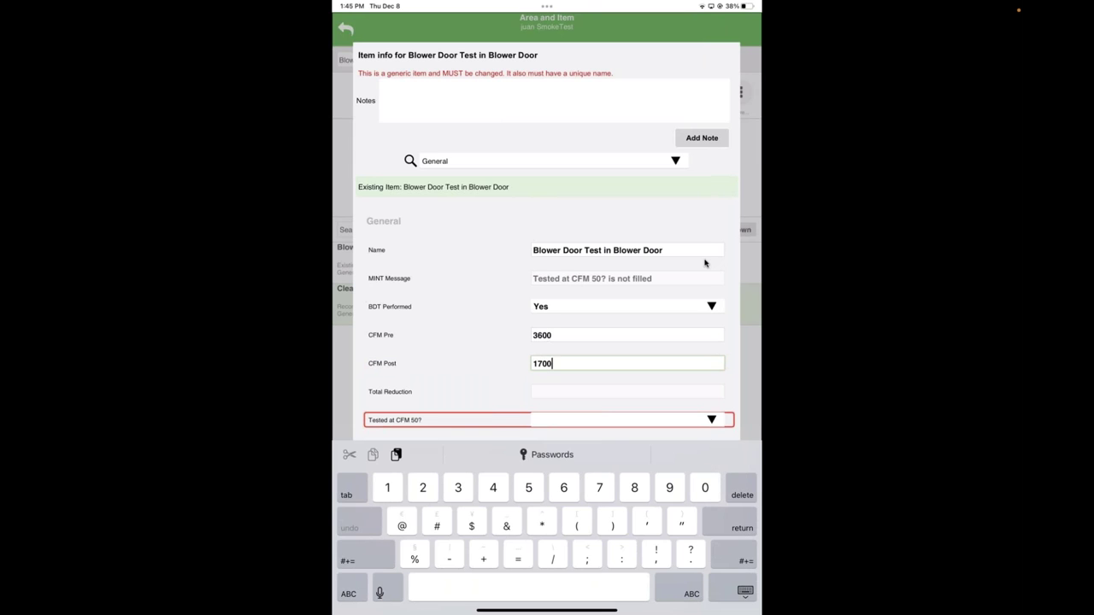
key(Tab)
key(Down)
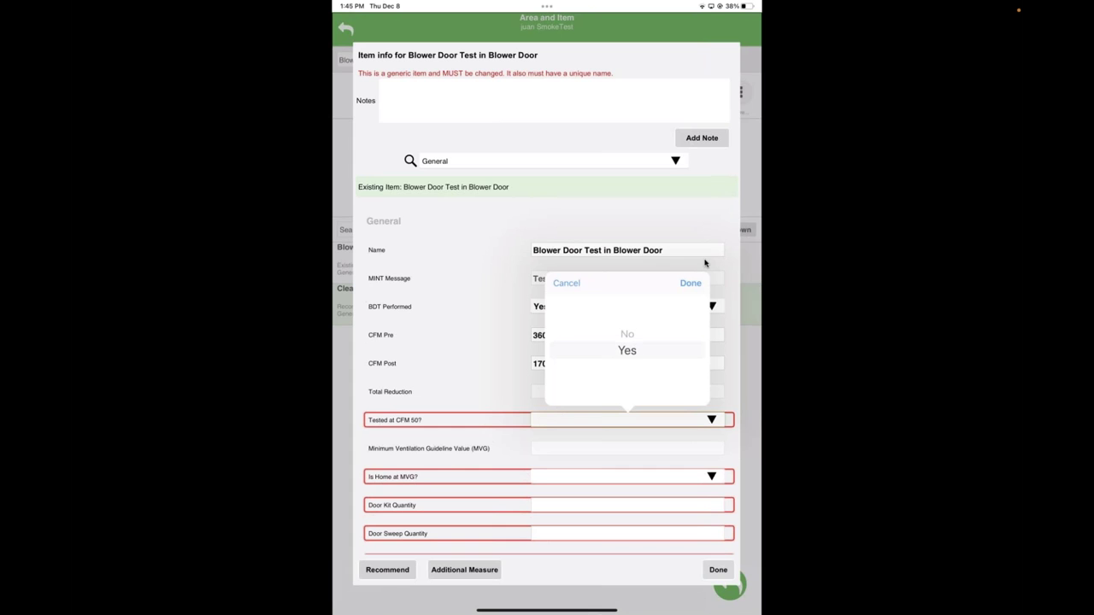
key(Return)
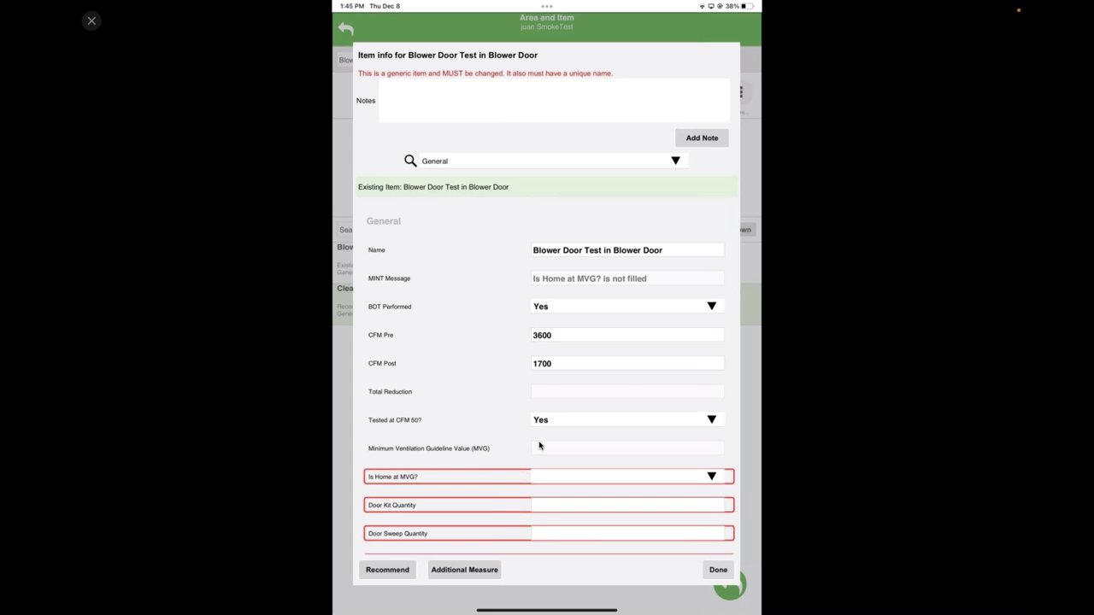
Set the blower door test's Is Home at MVG? to No and return to the project's To Do list.
click(628, 476)
scroll(627, 398, down, 1)
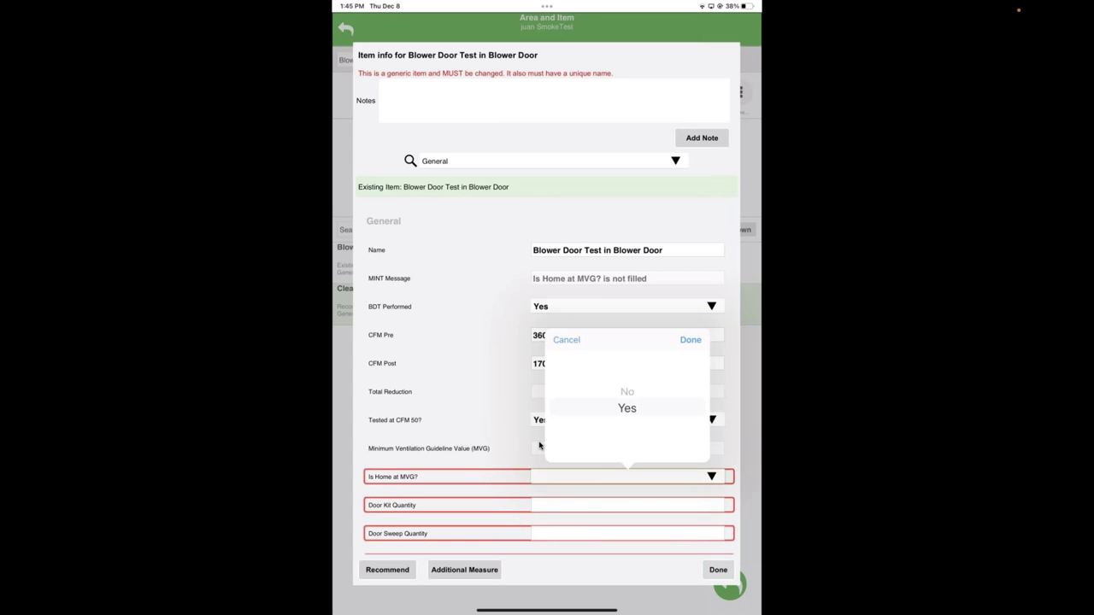
scroll(627, 398, up, 1)
scroll(627, 398, down, 1)
scroll(627, 398, up, 1)
click(691, 339)
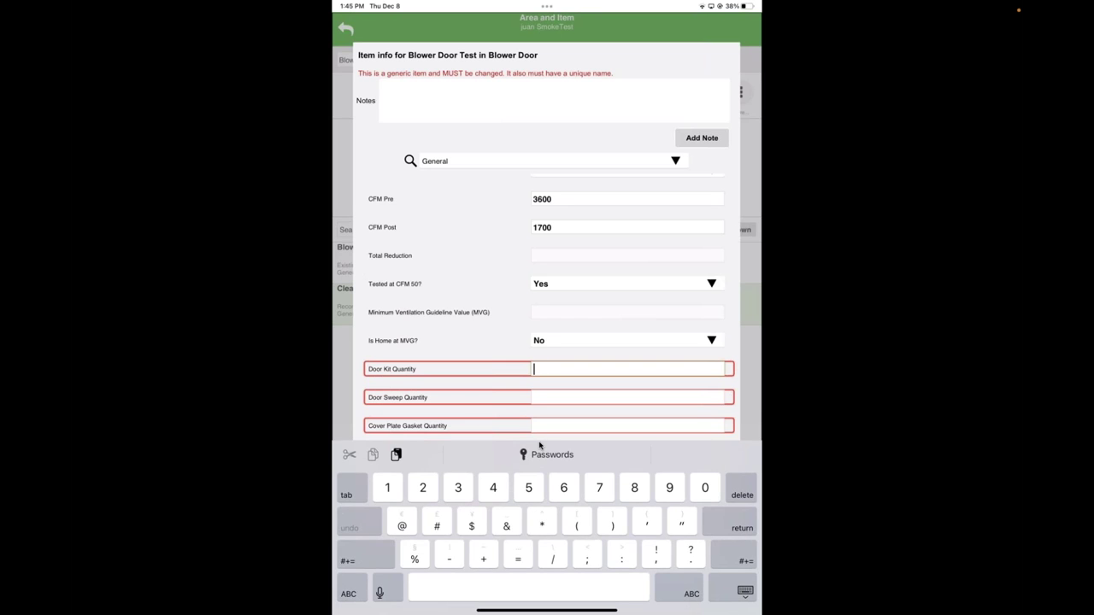
click(539, 445)
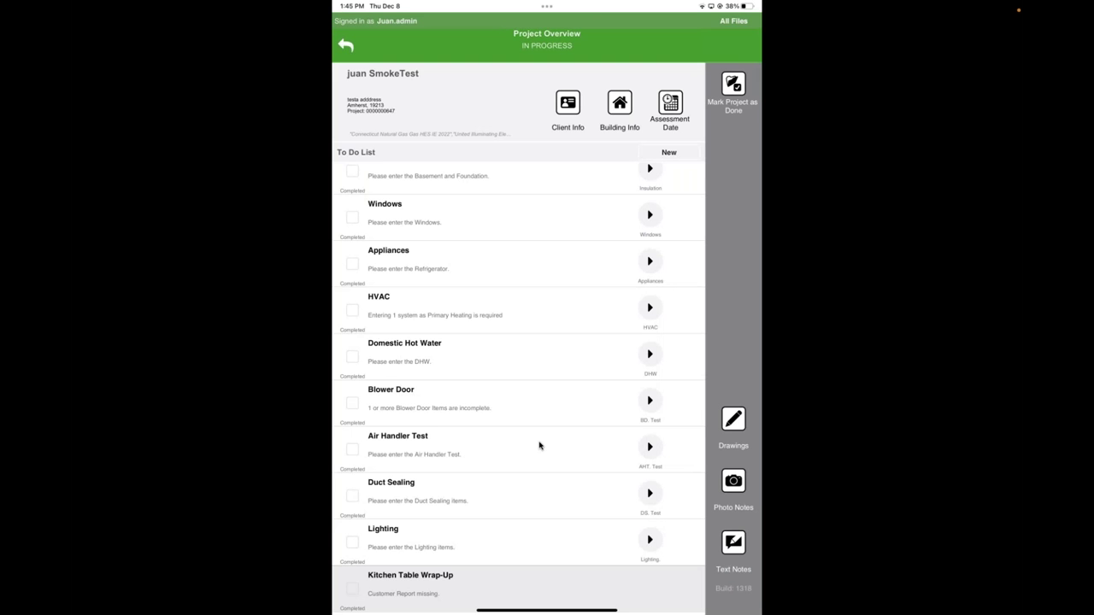
scroll(539, 445, down, 4)
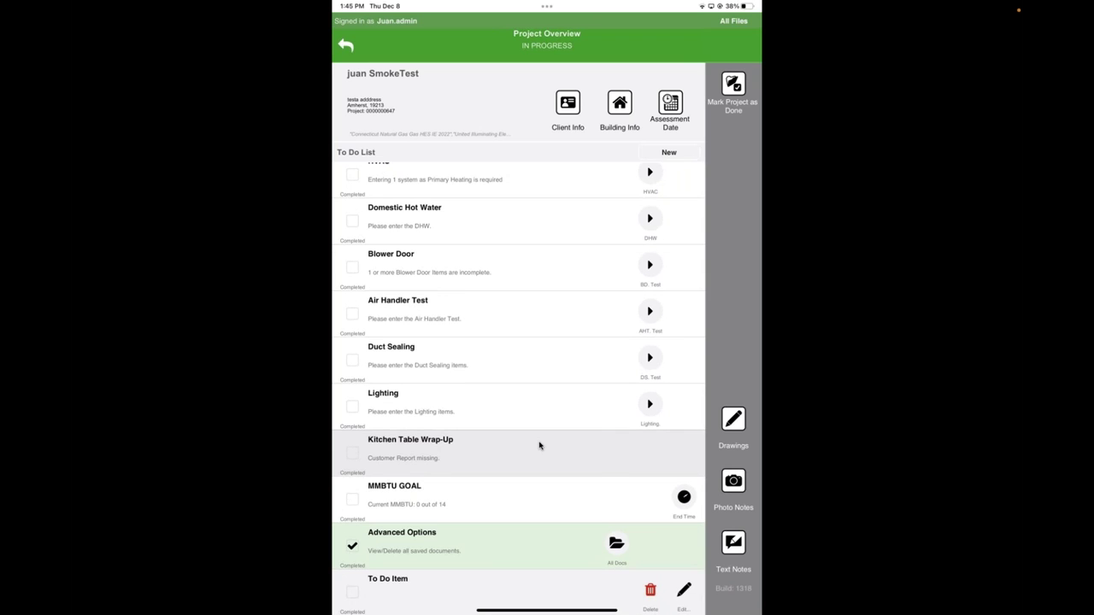
Leave the current project's overview and open the second project assigned on the Home screen.
scroll(539, 445, up, 5)
scroll(539, 445, down, 6)
key(Escape)
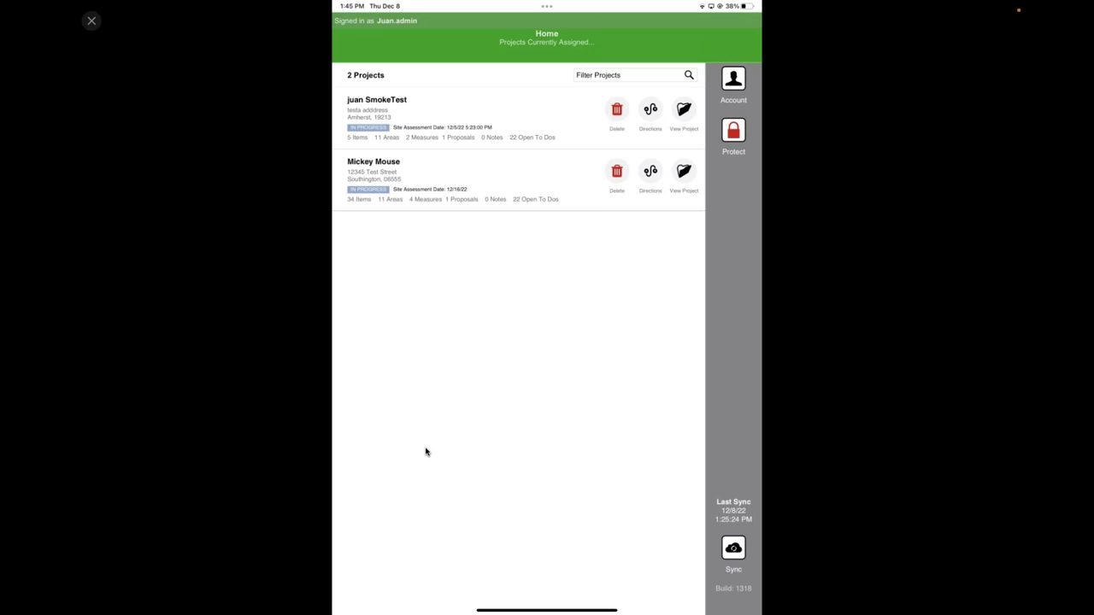
key(Return)
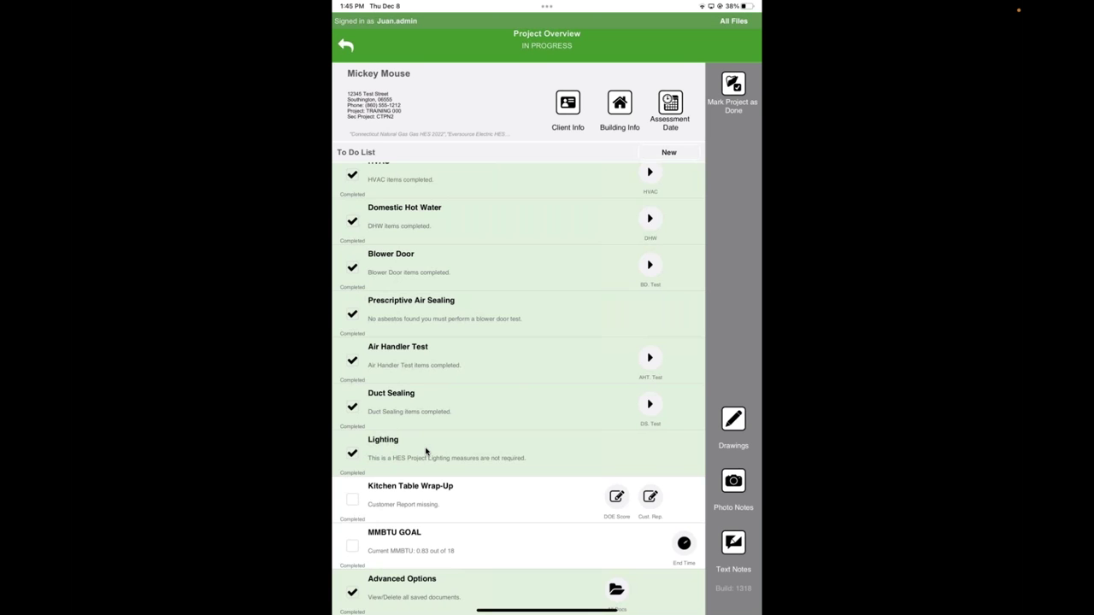
Review the project's To Do list and open the customer report from its Kitchen Table Wrap-Up task.
scroll(426, 450, up, 5)
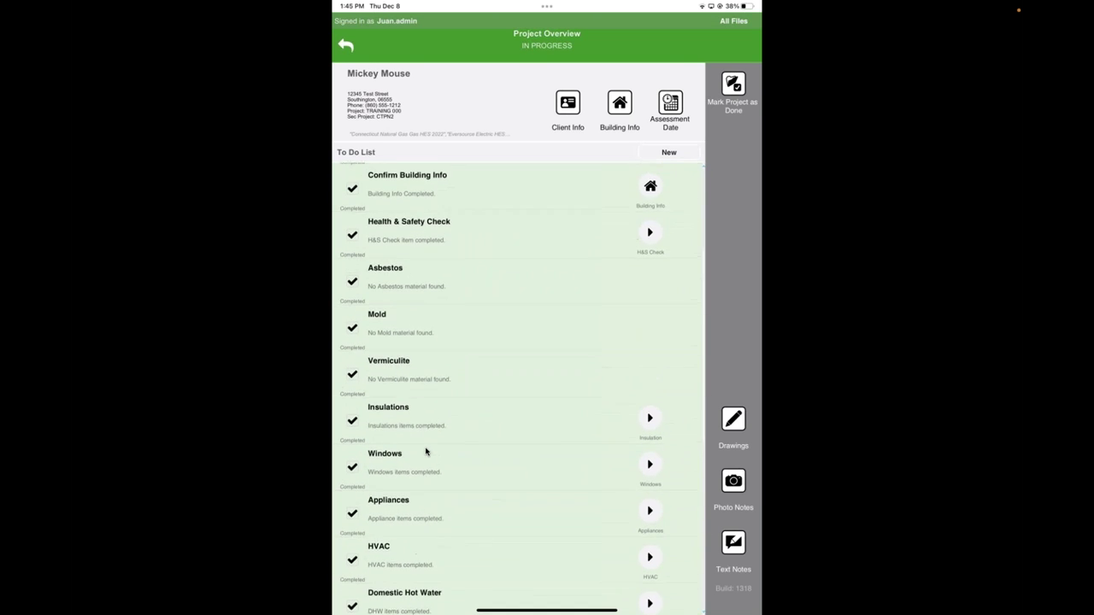
scroll(426, 451, up, 3)
scroll(426, 450, down, 2)
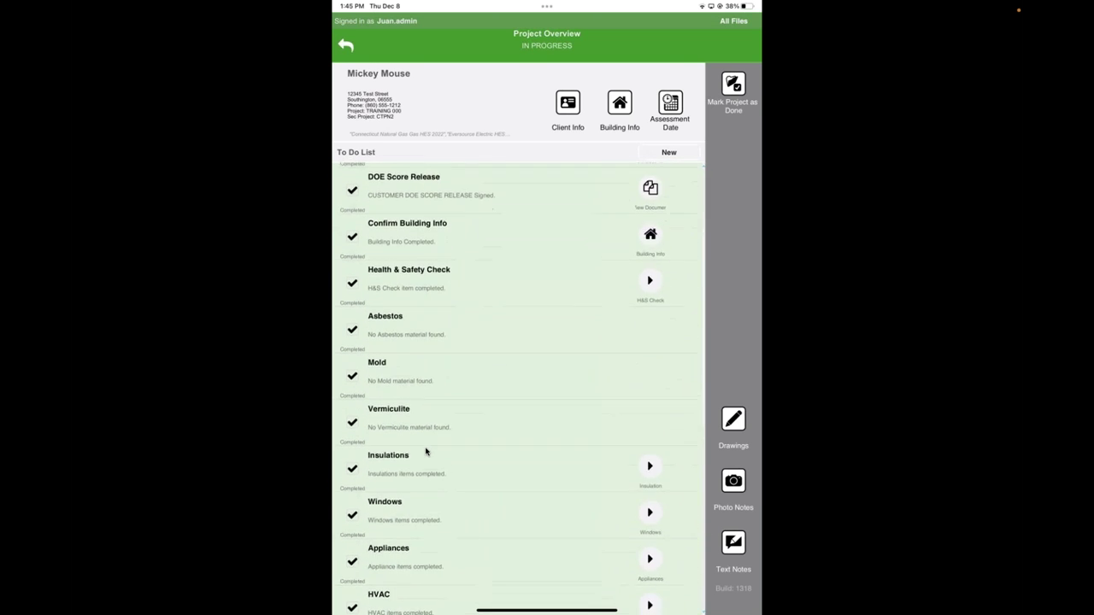
scroll(425, 451, down, 8)
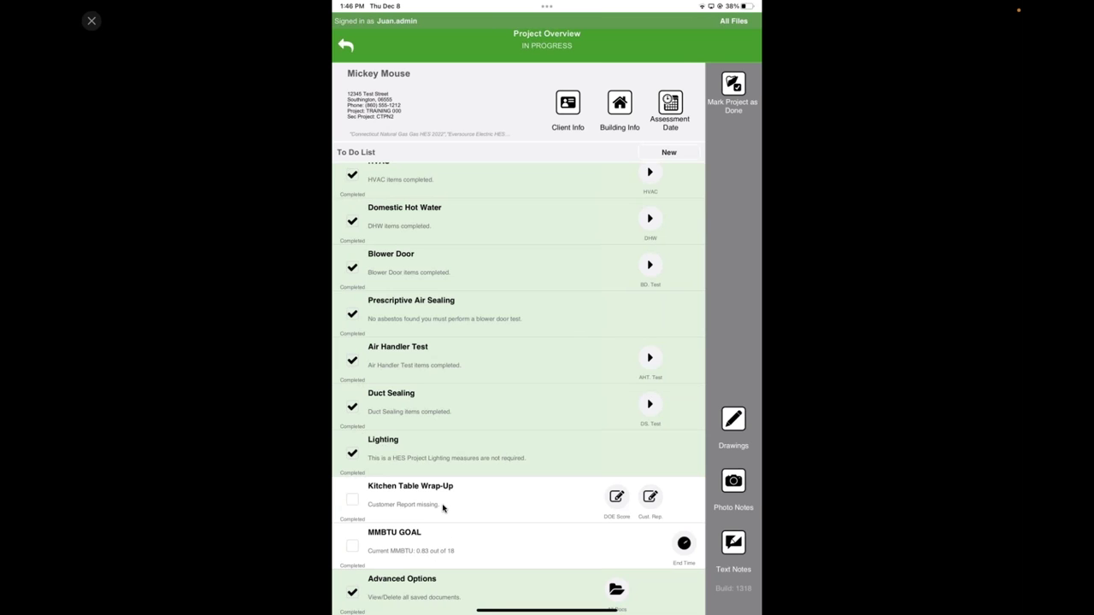
scroll(443, 507, up, 3)
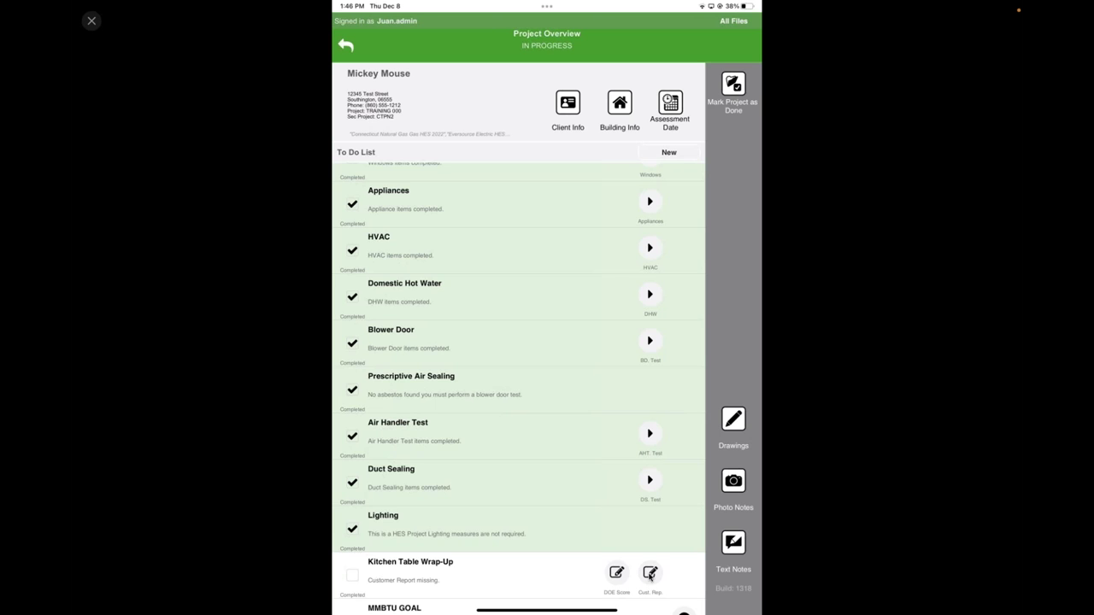
click(650, 574)
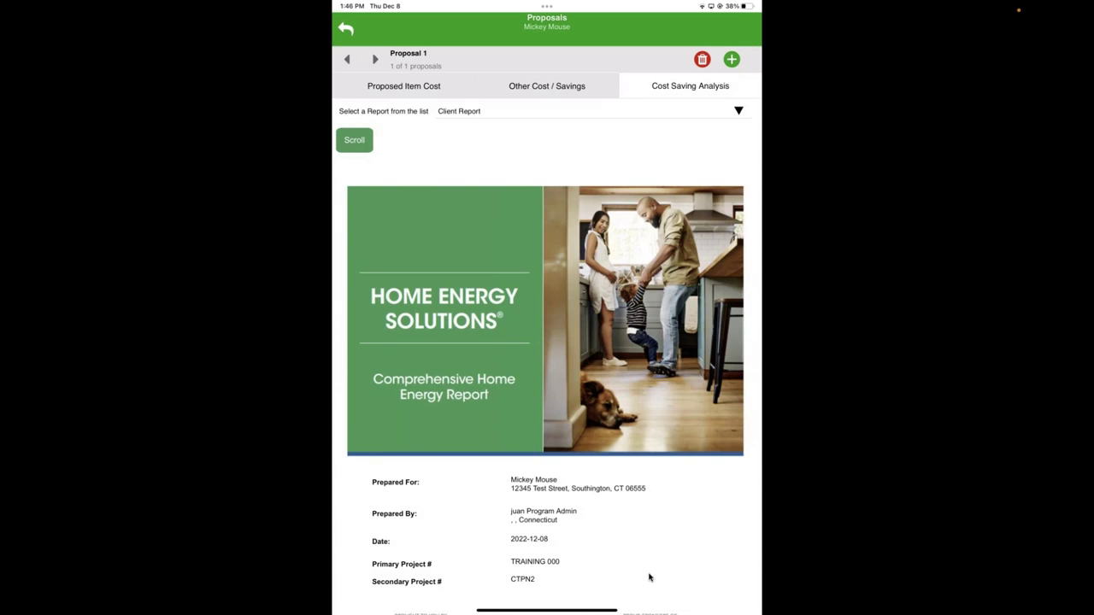
Examine the Client Report's cover page, Visit Summary and Direct Install Details.
scroll(650, 578, down, 5)
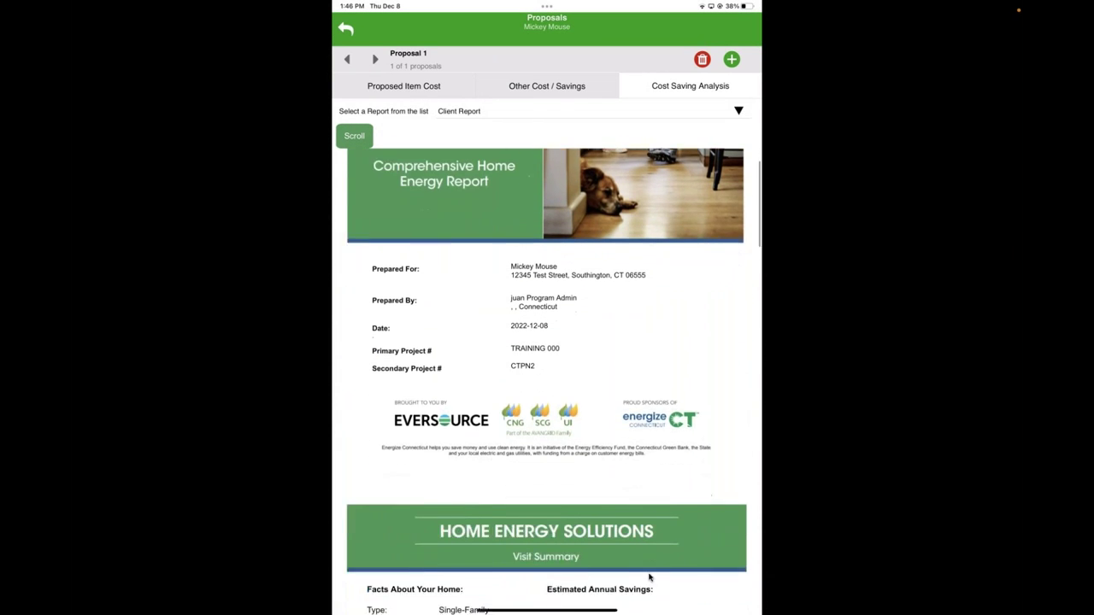
scroll(649, 577, down, 5)
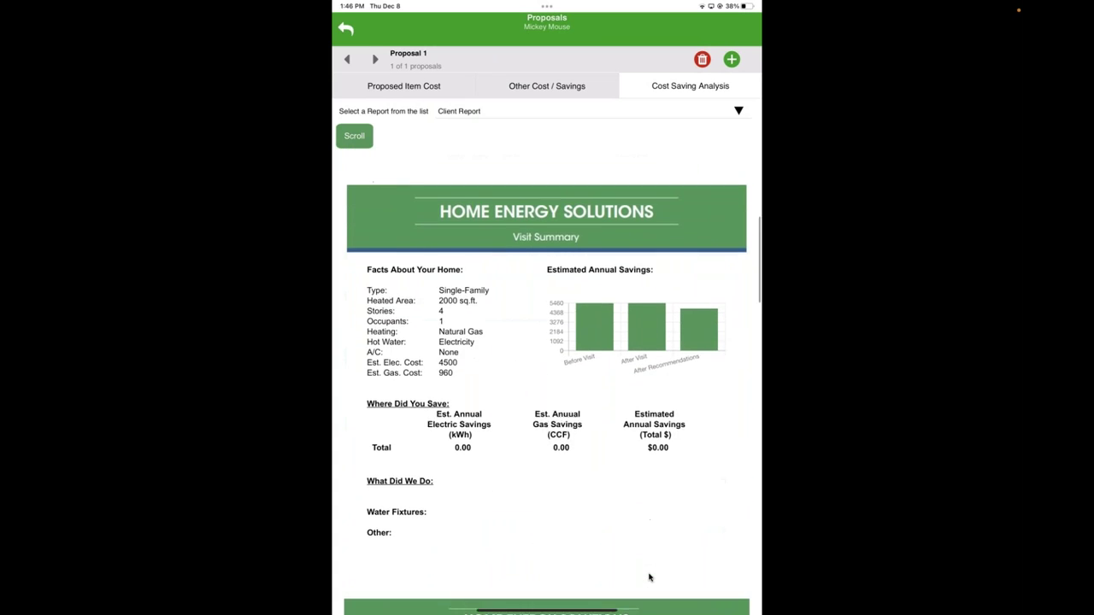
scroll(650, 577, down, 4)
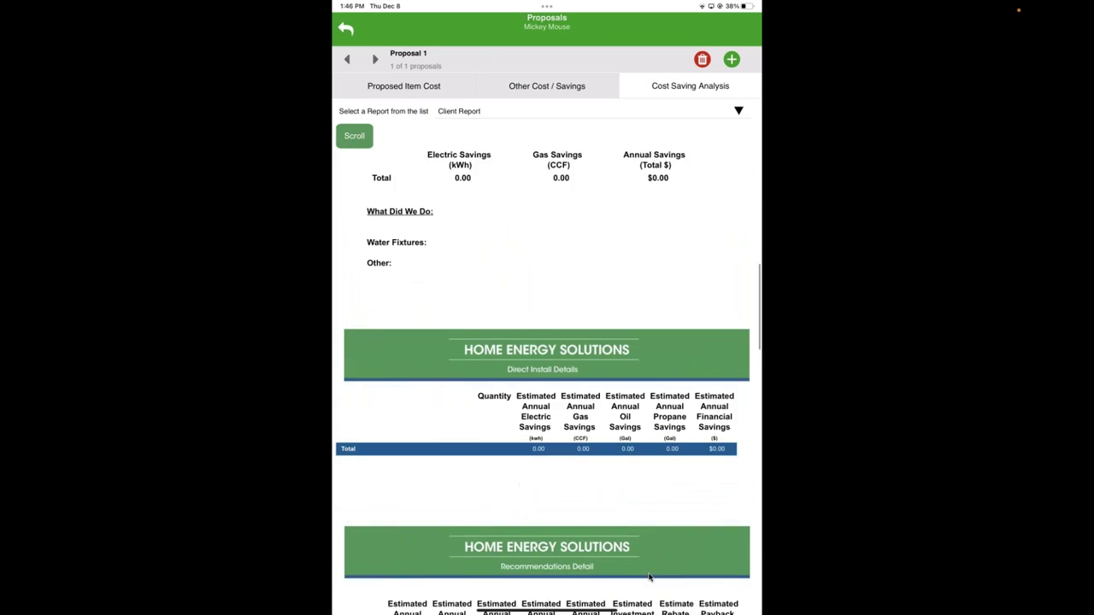
scroll(649, 578, up, 4)
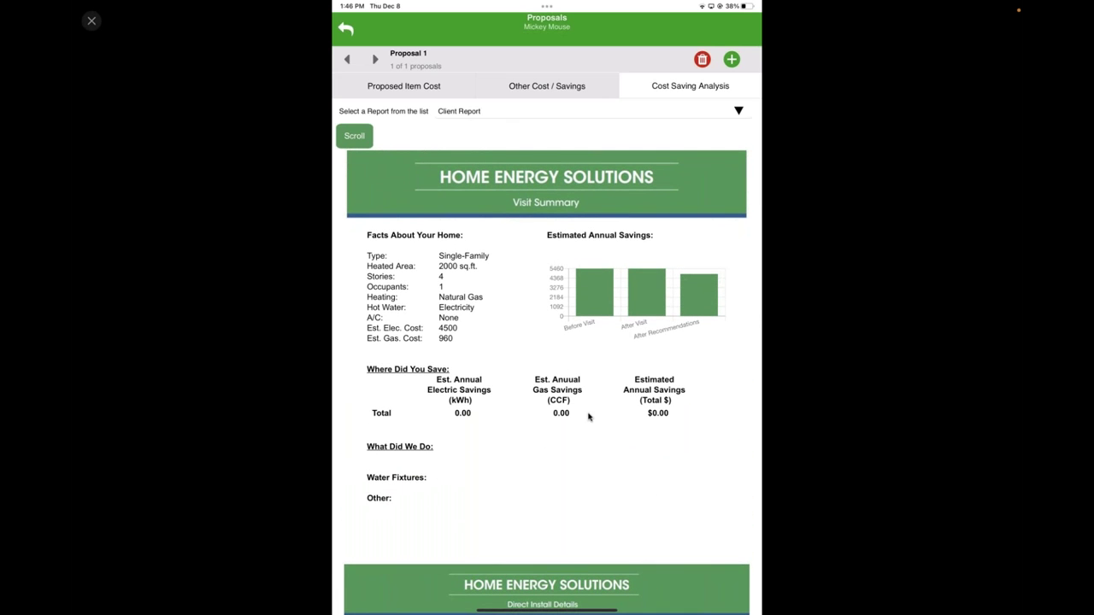
scroll(588, 417, down, 5)
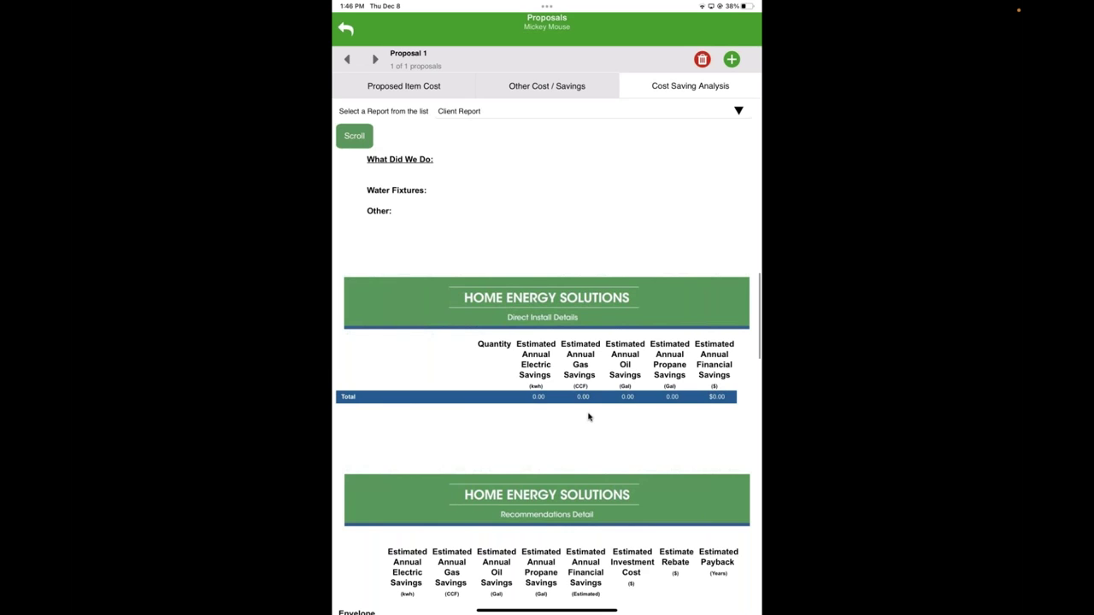
Examine the report's Recommendations Detail, Proposed Financing and Next Steps sections, and return to its cover page.
scroll(588, 417, down, 6)
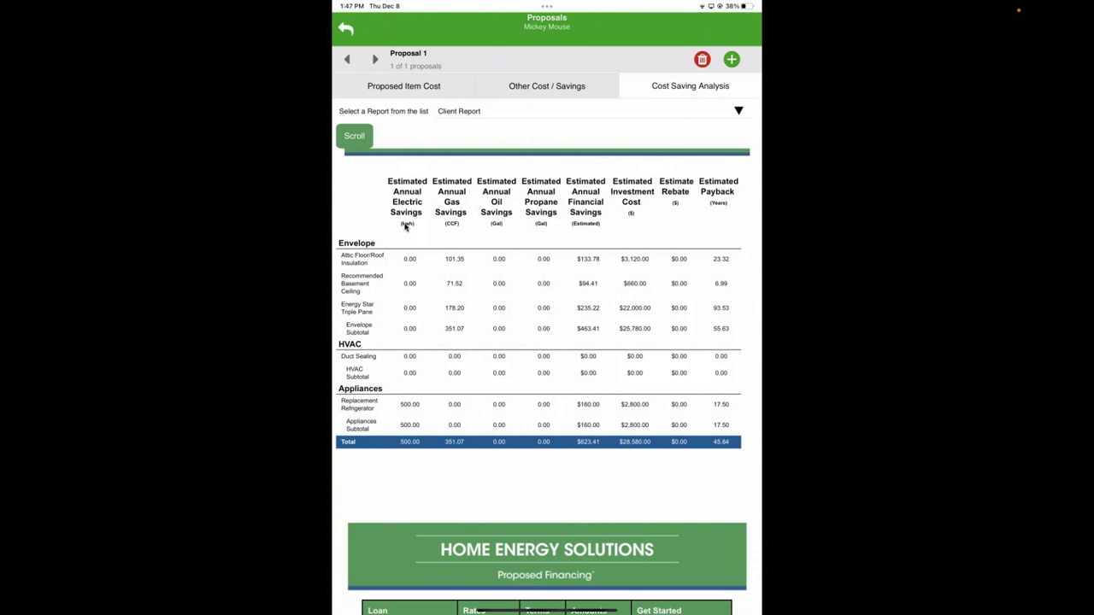
scroll(710, 320, down, 5)
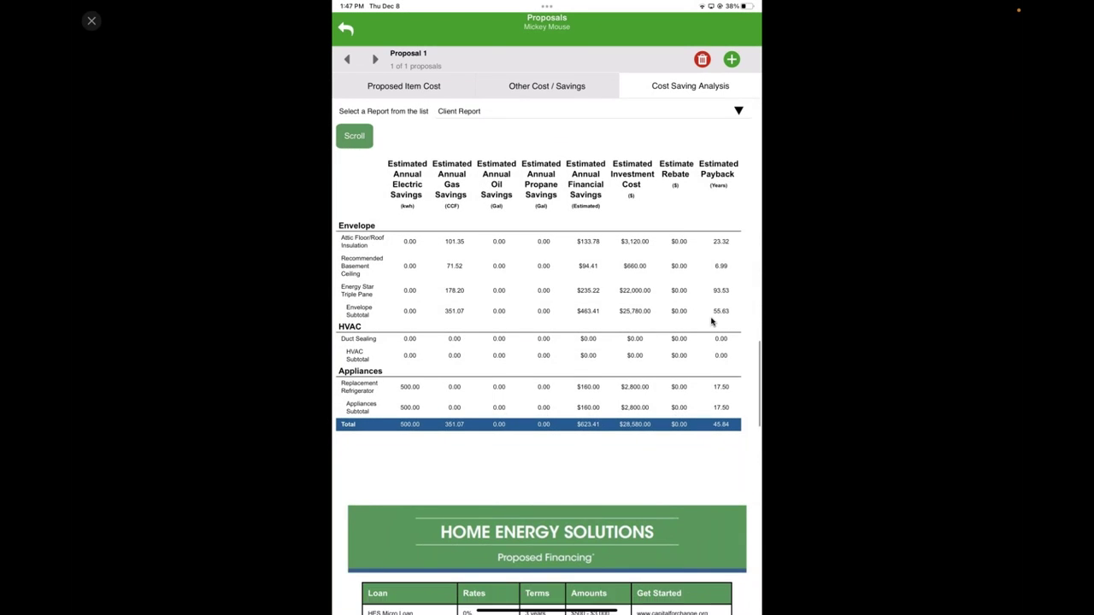
scroll(710, 321, down, 3)
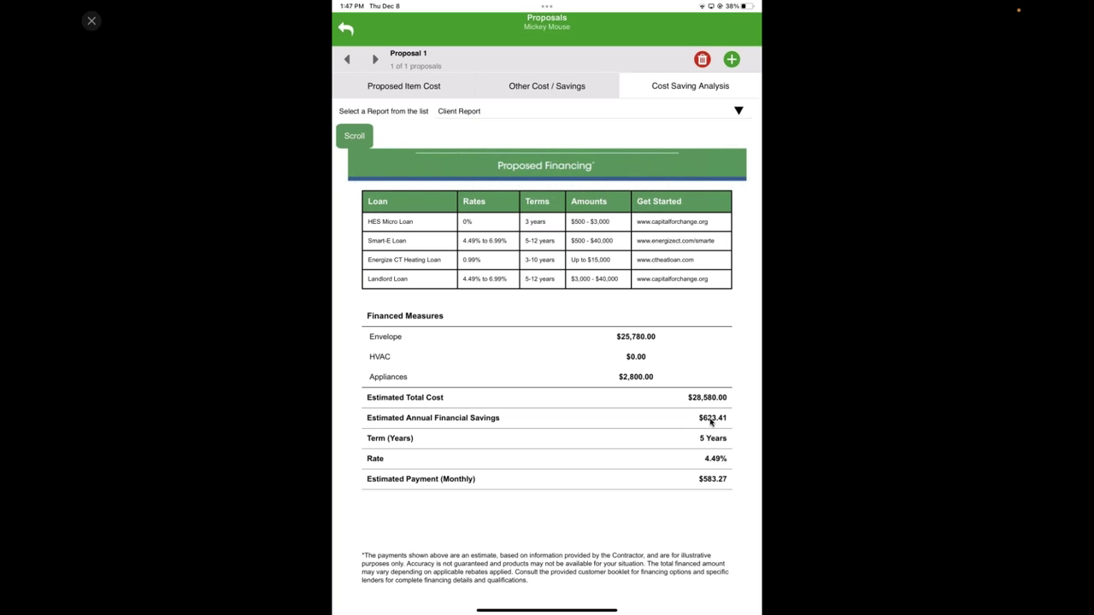
scroll(709, 421, down, 10)
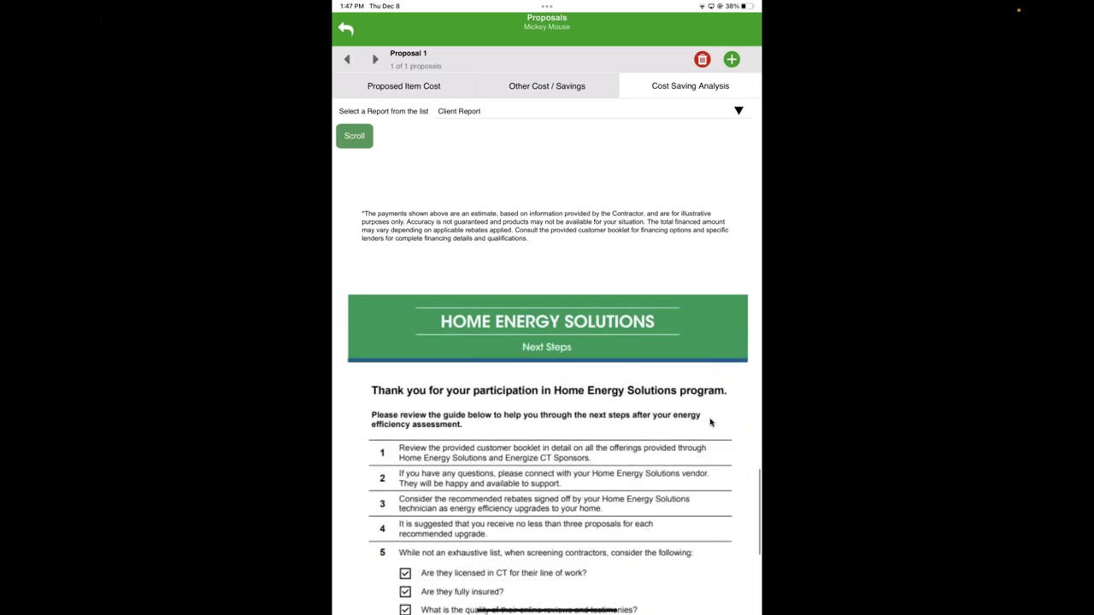
scroll(709, 421, down, 5)
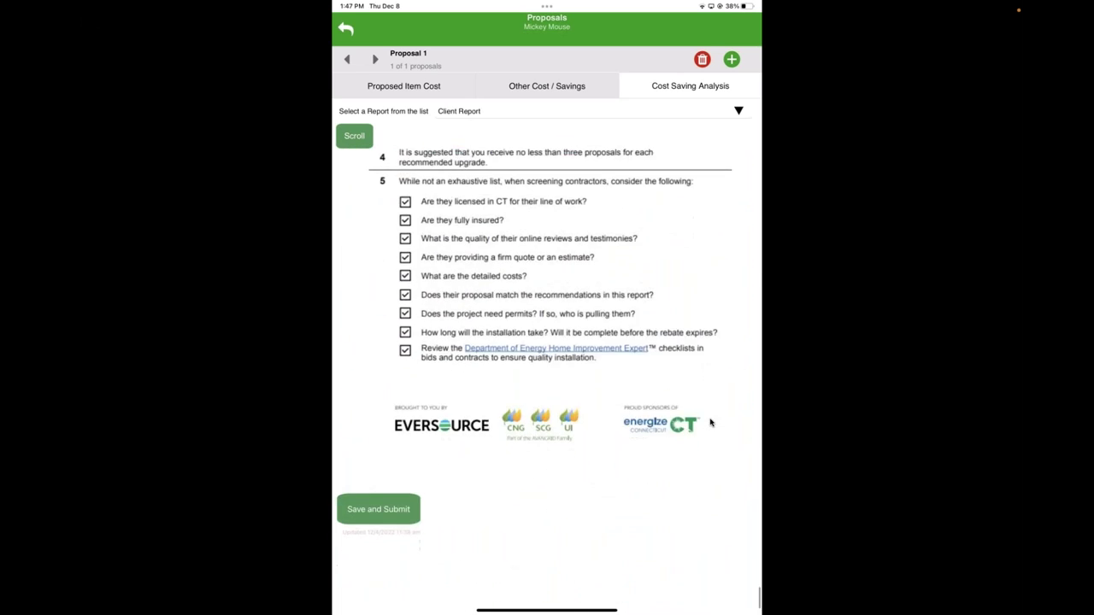
scroll(709, 420, up, 10)
scroll(709, 421, up, 10)
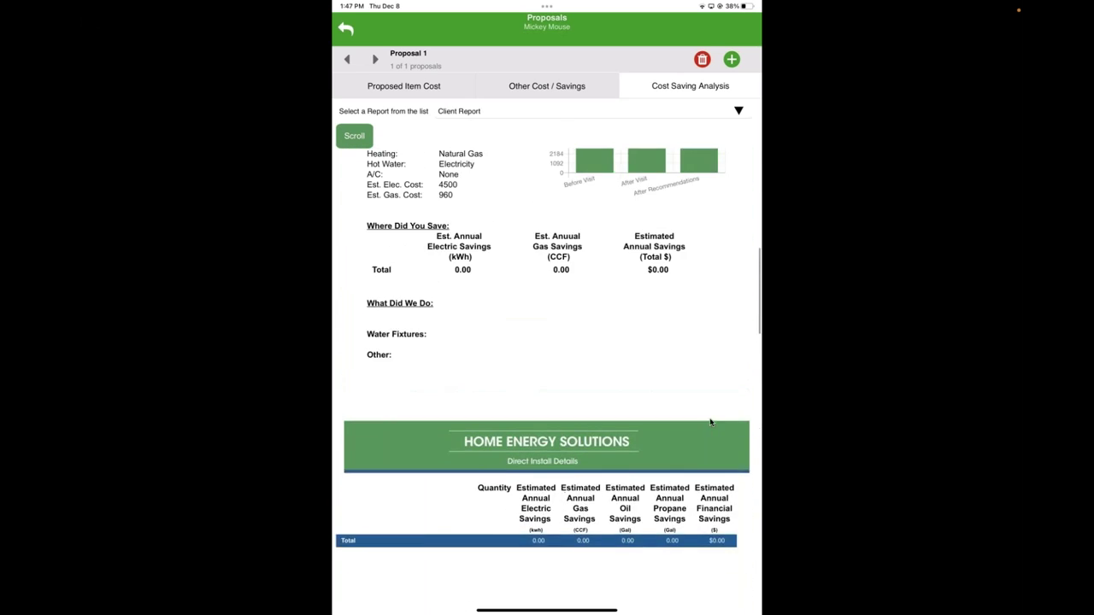
scroll(709, 422, up, 10)
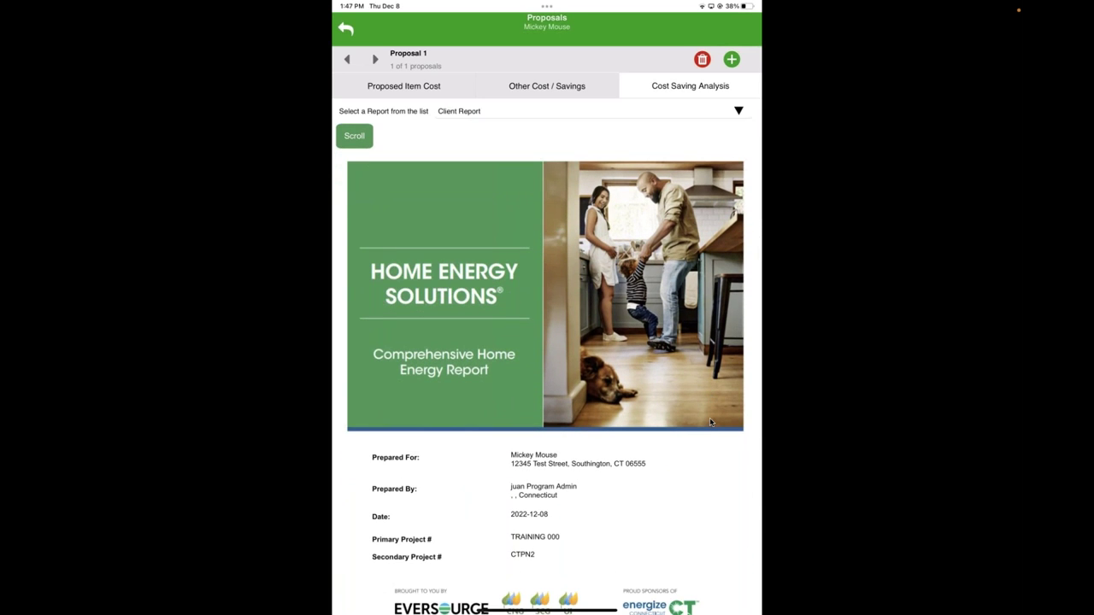
Leave the mirrored tablet view, switch to the Hancock Software site in Chrome and open its Project page.
key(Escape)
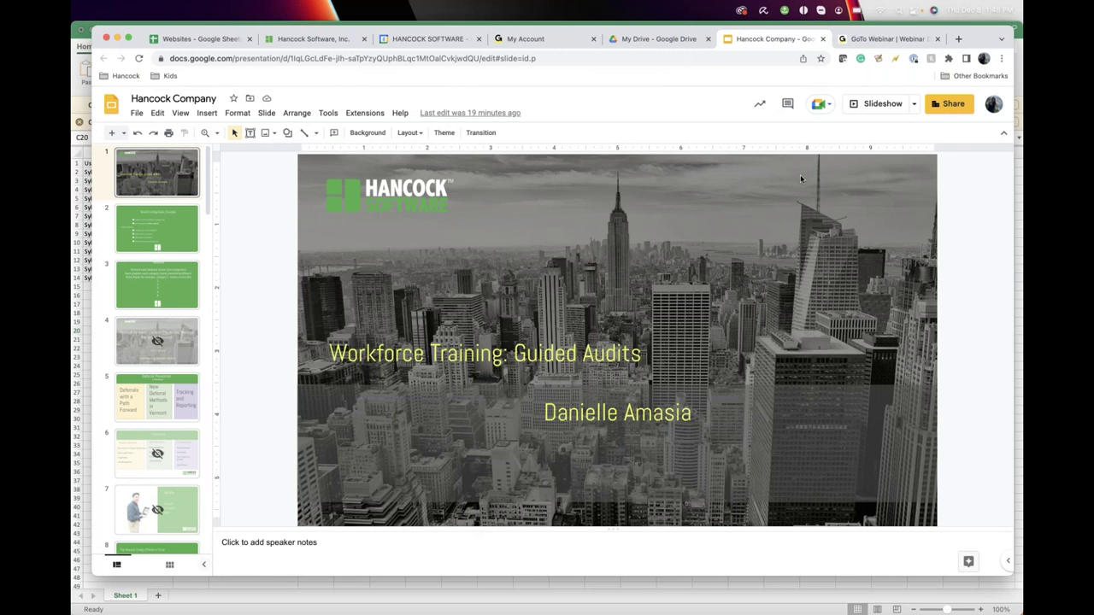
click(324, 39)
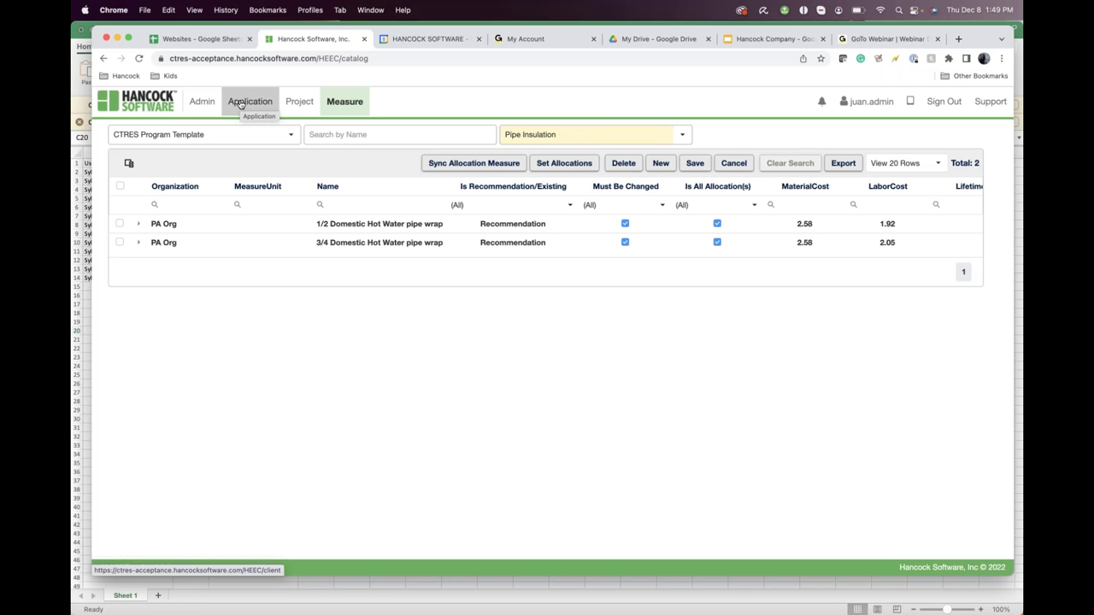
click(302, 103)
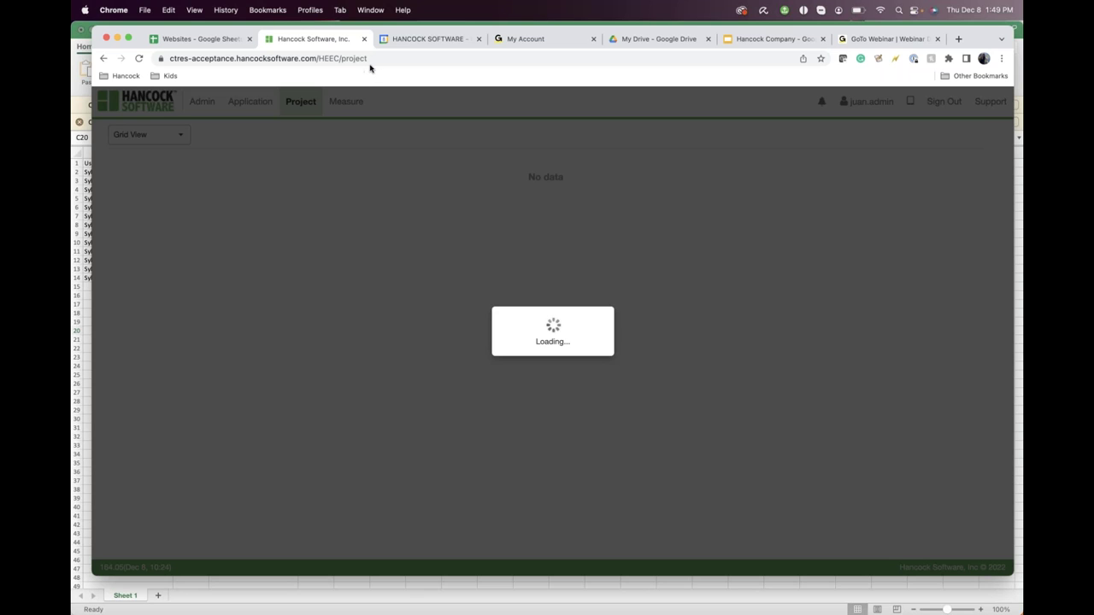
Shorten the site address to ctres-acceptance.hancocksoftware.com/HEEC/ and load it, agreeing to leave the stalled Project page.
click(395, 58)
click(394, 58)
key(shift+Left)
key(shift+Left)
key(shift+Left)
key(shift+Left)
key(shift+Left)
key(shift+Left)
key(shift+Left)
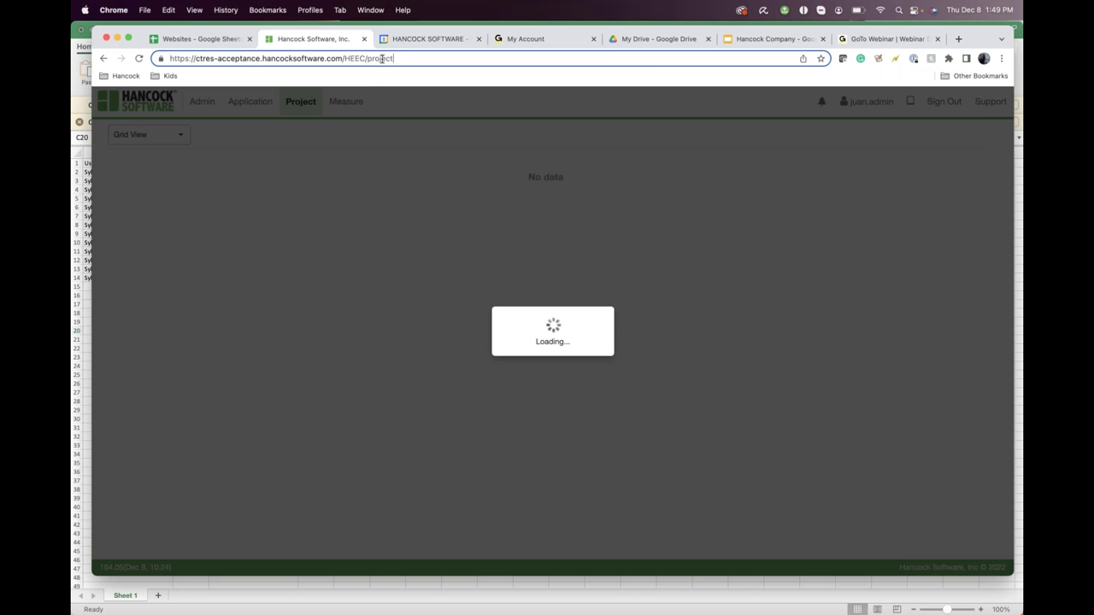
key(BackSpace)
key(Return)
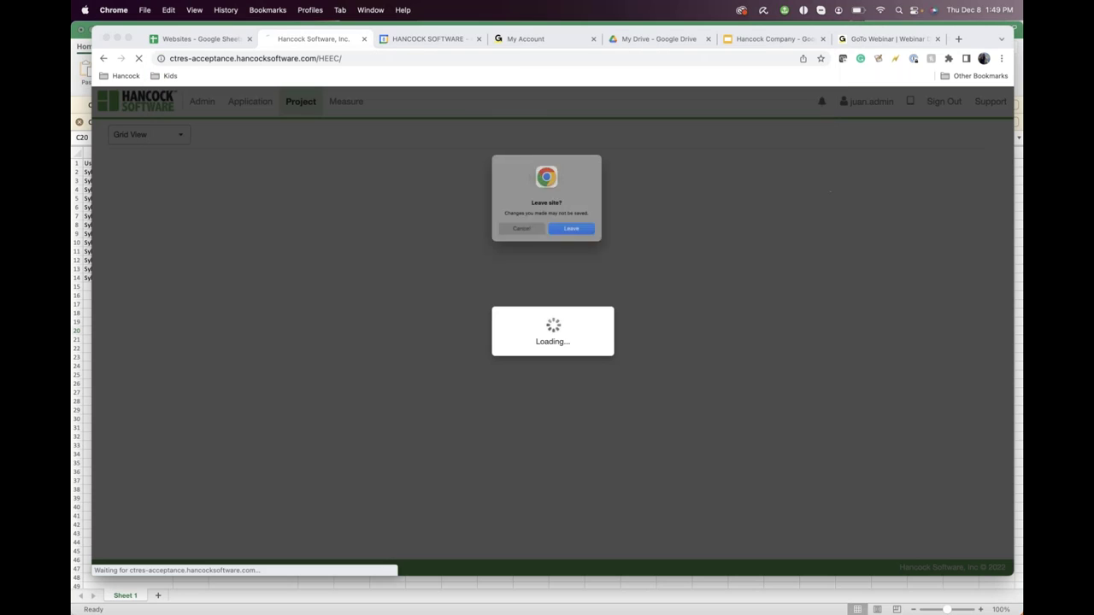
click(588, 241)
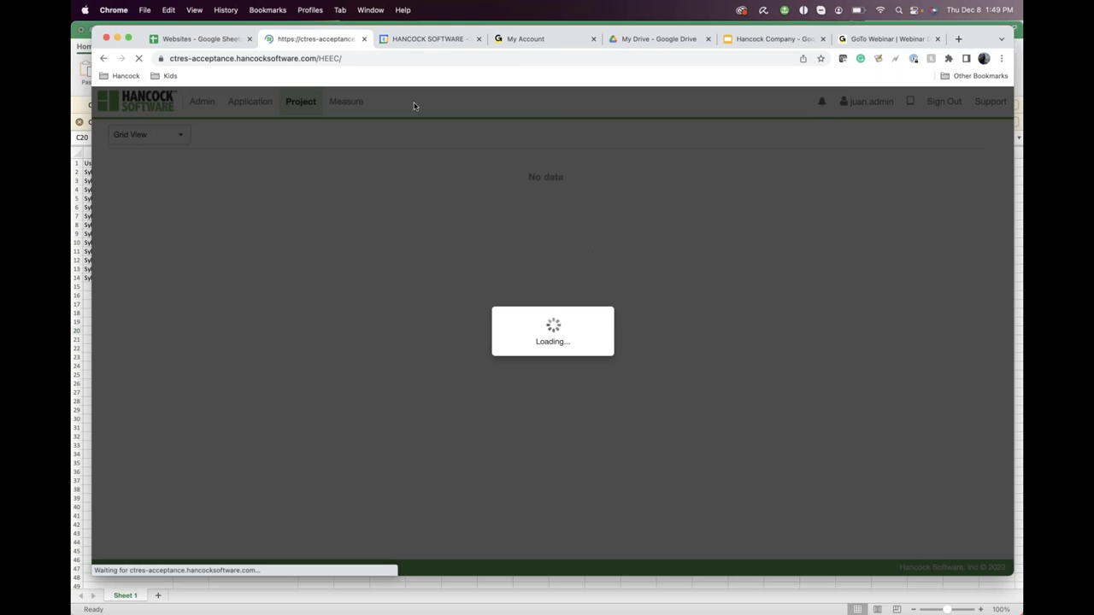
Log in to Hancock Cloud with the administrator's username and account password.
text(juan.admin)
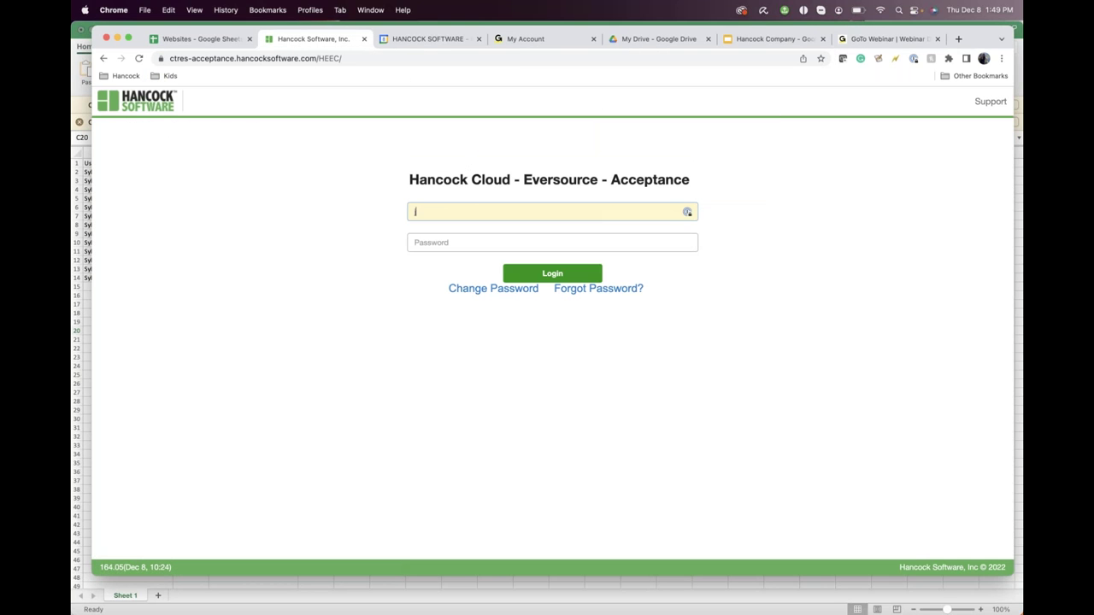
key(Tab)
text(****)
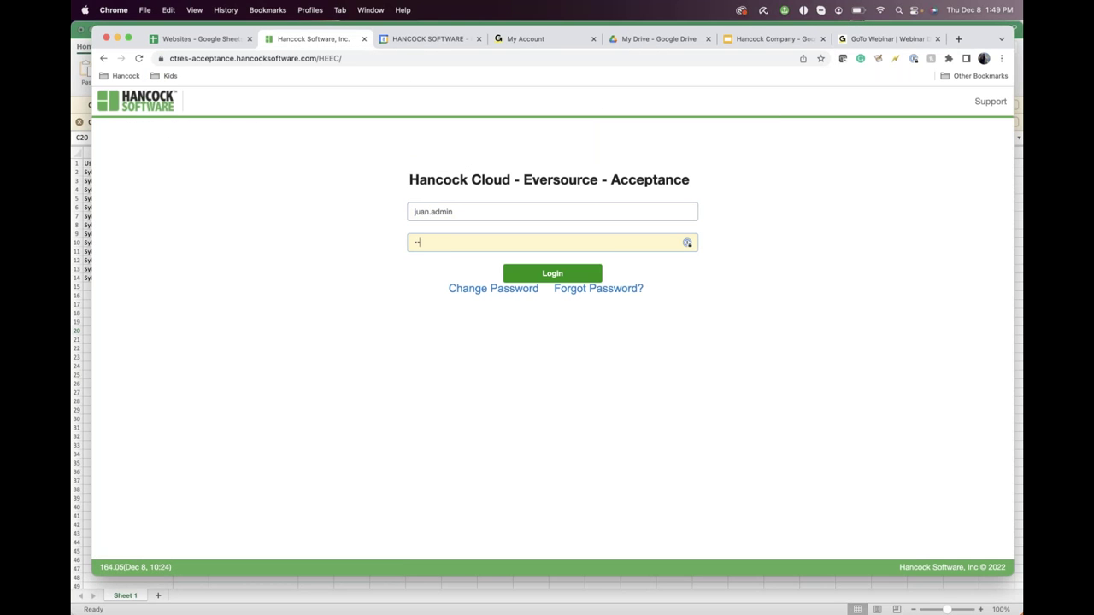
key(Return)
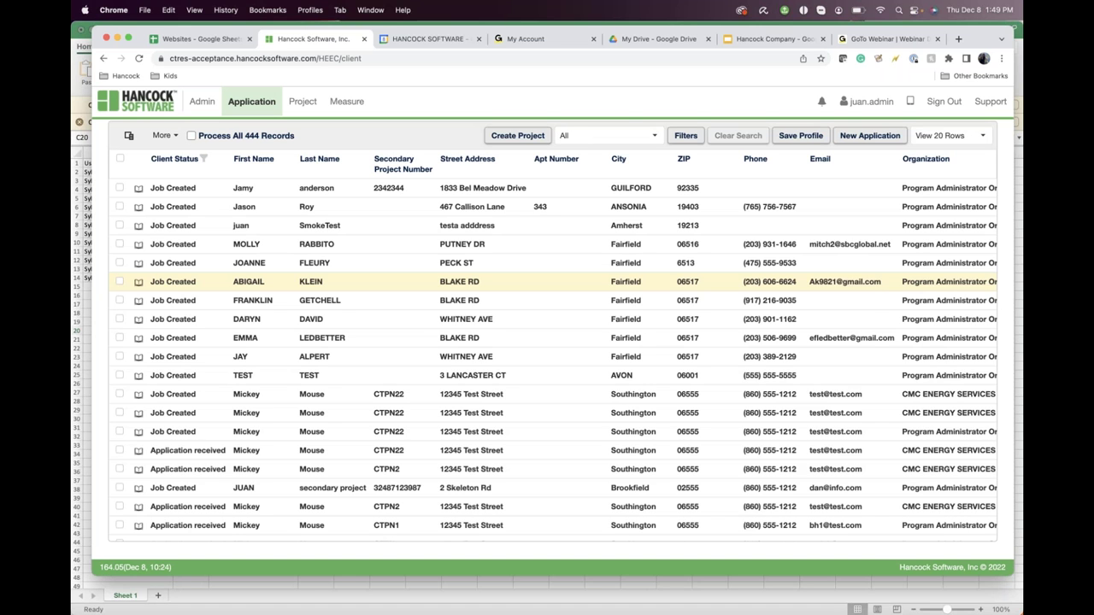
Open the Measure catalog and show the Pipe Insulation measures for the CTRES Program Template.
click(348, 102)
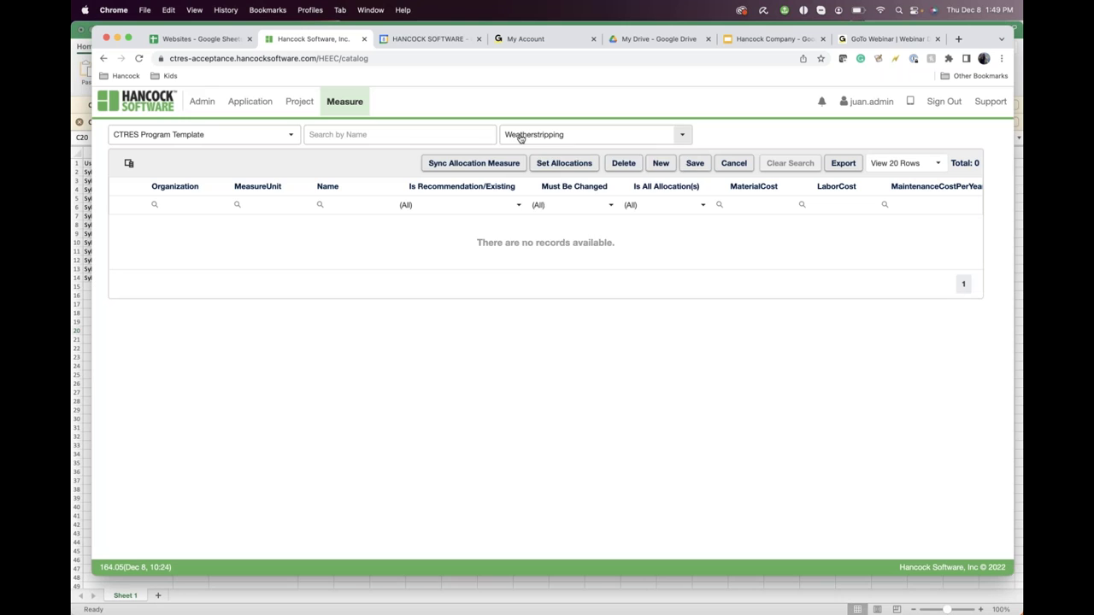
click(521, 137)
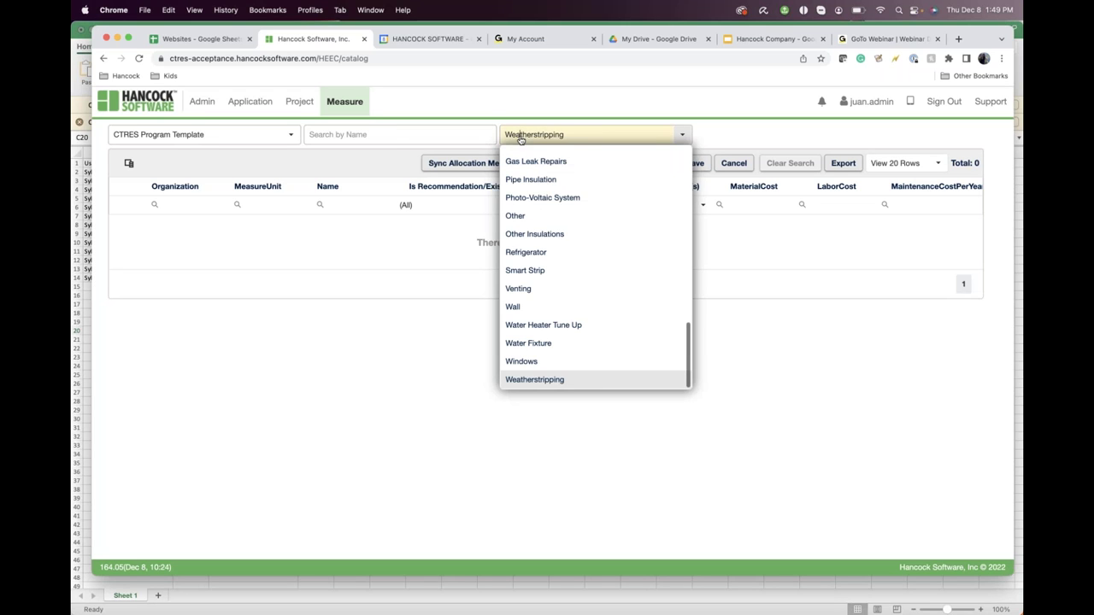
click(539, 180)
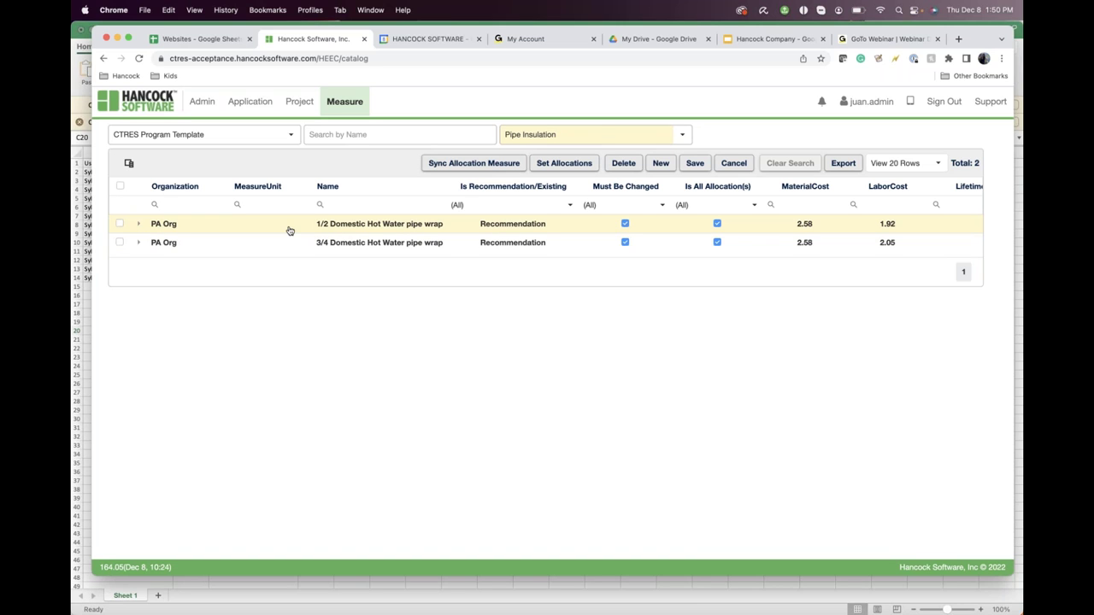
Expand the 1/2 Domestic Hot Water pipe wrap measure and examine its allocations.
click(140, 226)
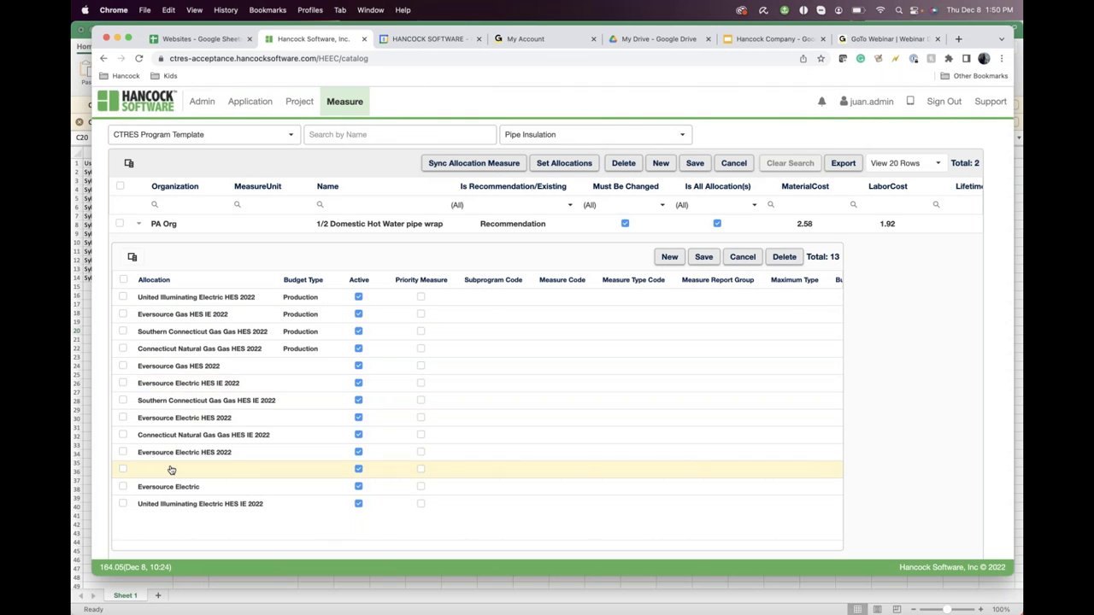
scroll(170, 470, down, 3)
scroll(171, 367, up, 2)
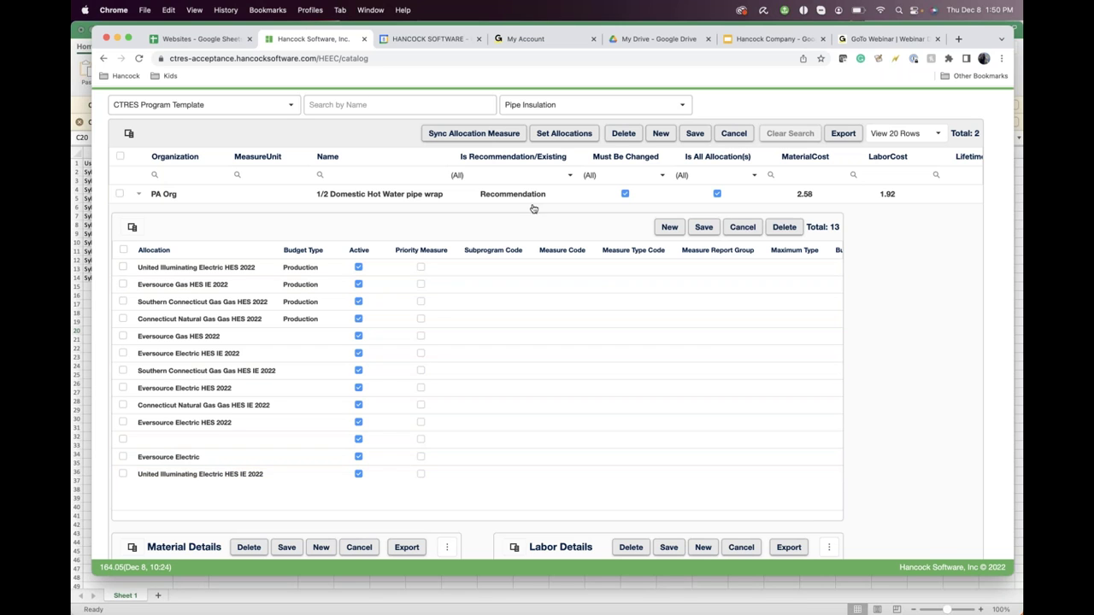
Show the catalog's Windows measures and expand Energy Star Triple Pane to view its allocations.
click(557, 109)
click(530, 332)
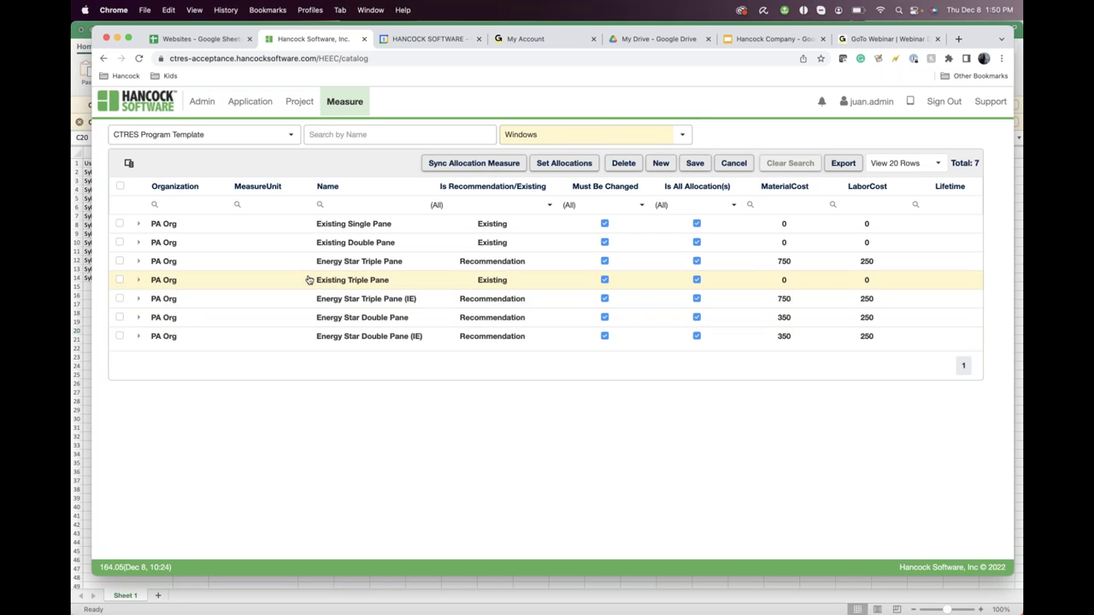
click(140, 261)
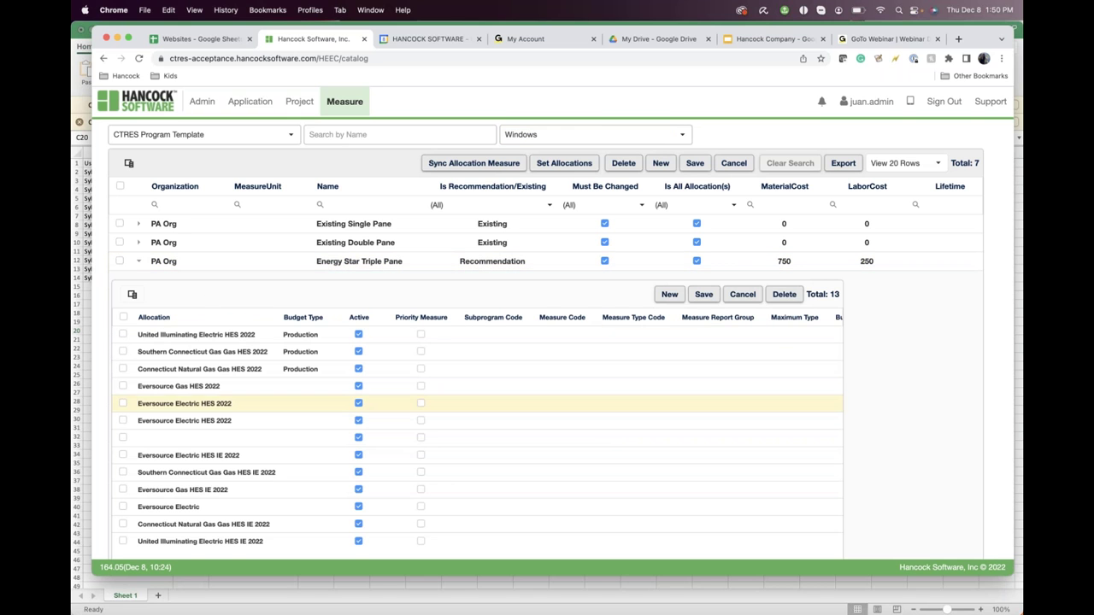
Examine the allocations listed under the Energy Star Triple Pane measure.
scroll(213, 402, down, 1)
scroll(200, 355, up, 1)
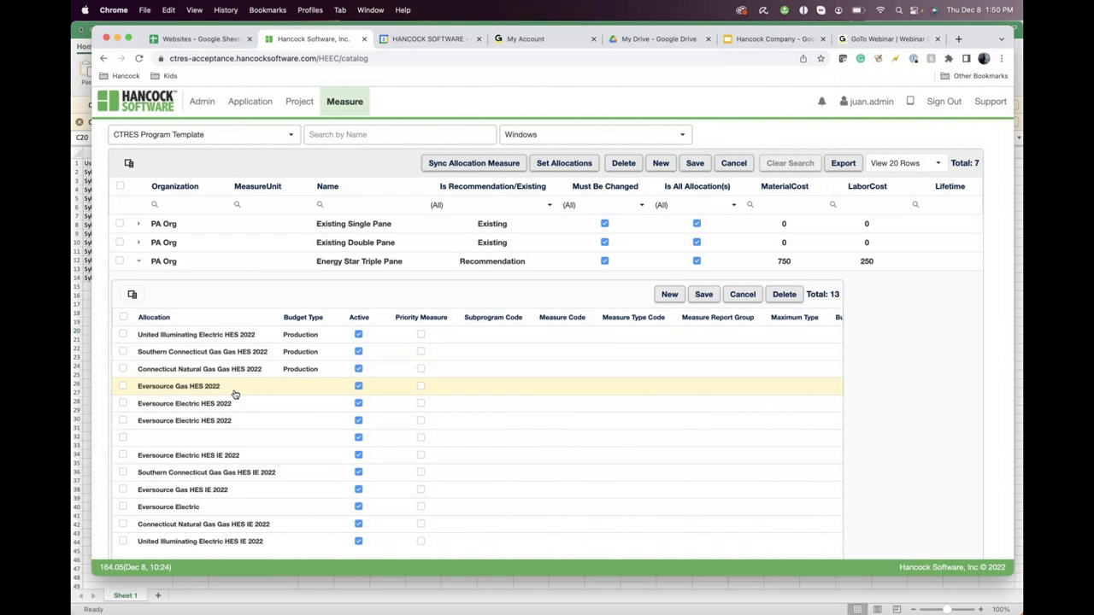
drag(409, 261, 313, 263)
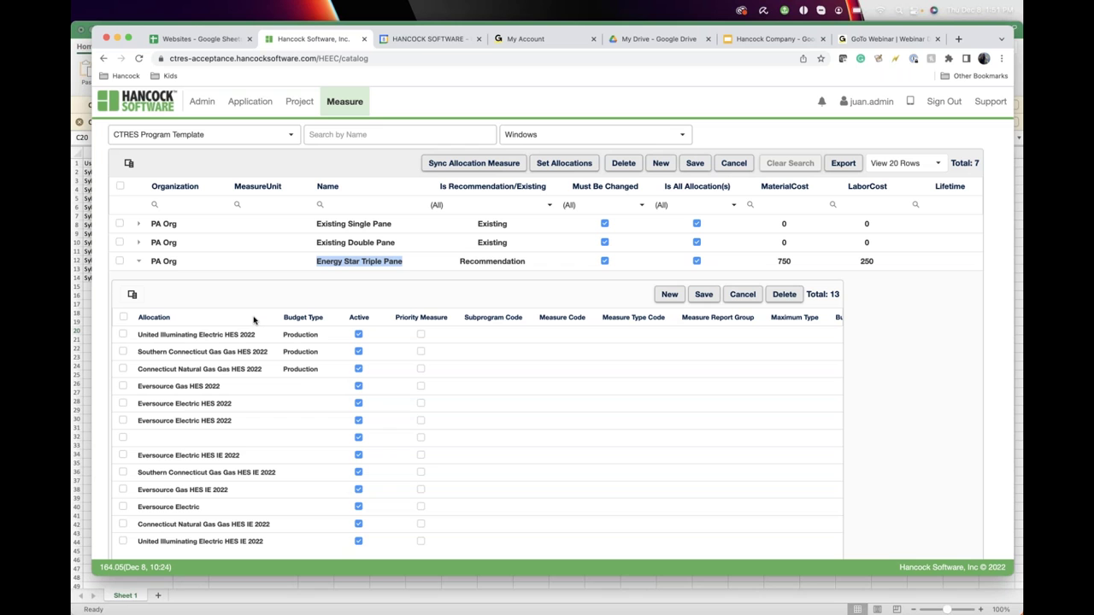
scroll(251, 442, down, 2)
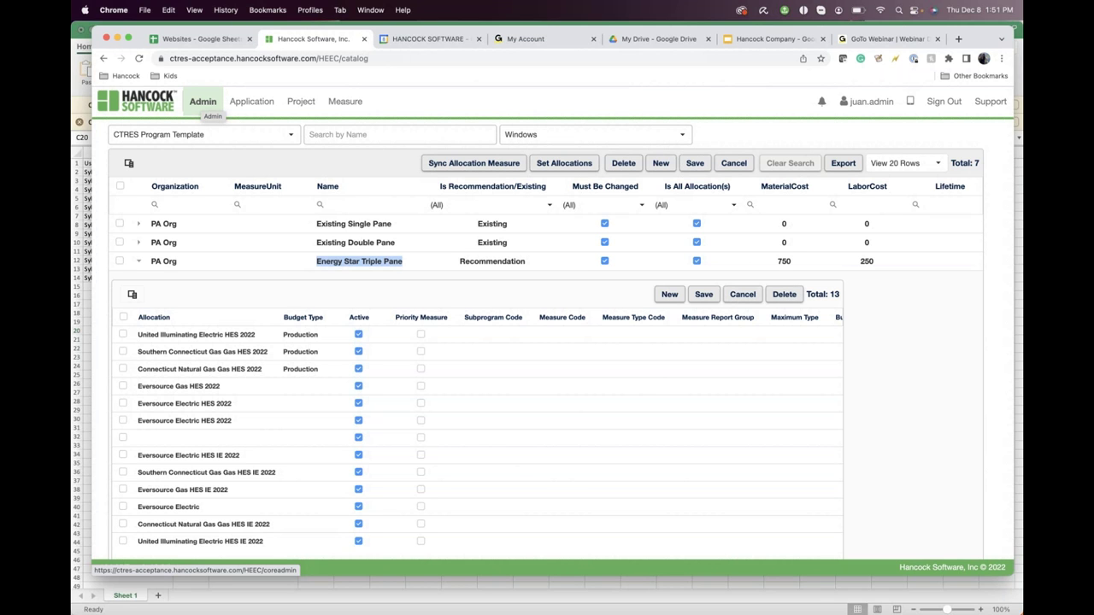
Open the Program Template reports list in the Admin area.
click(203, 103)
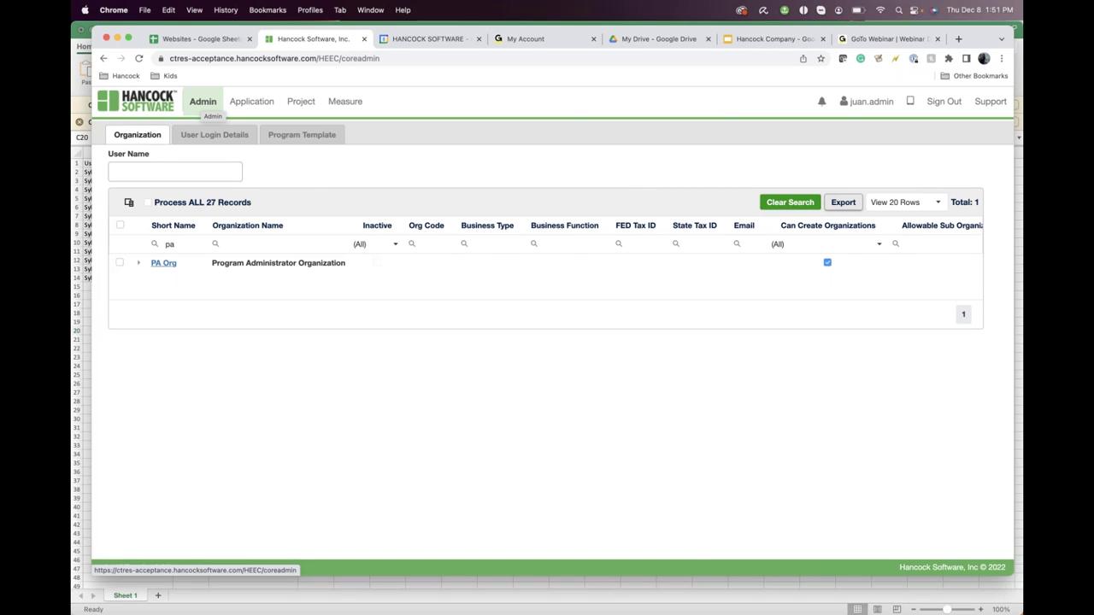
click(304, 137)
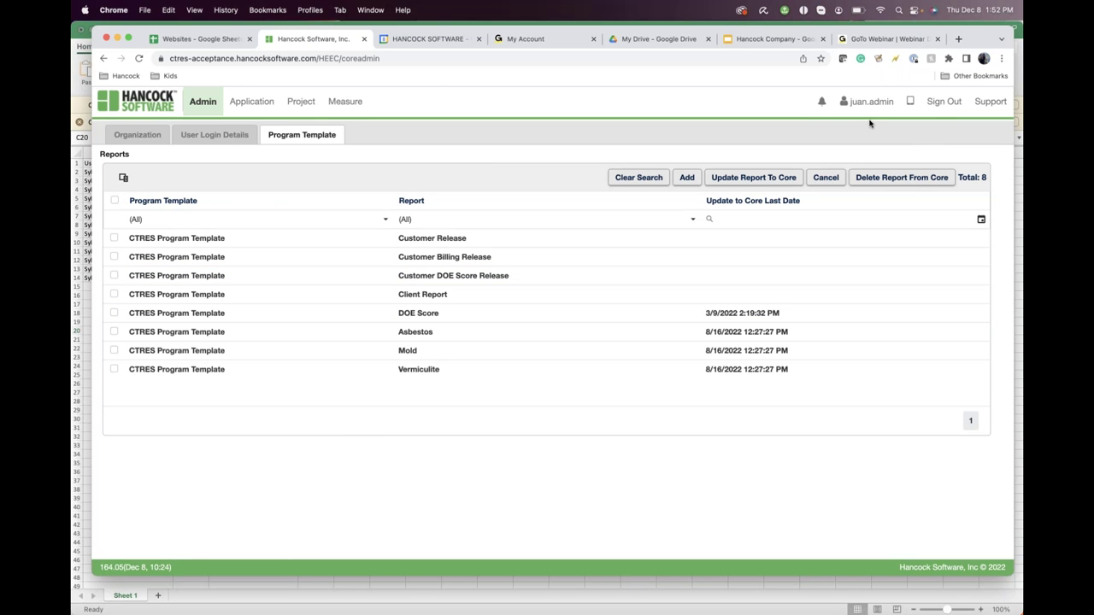
click(955, 40)
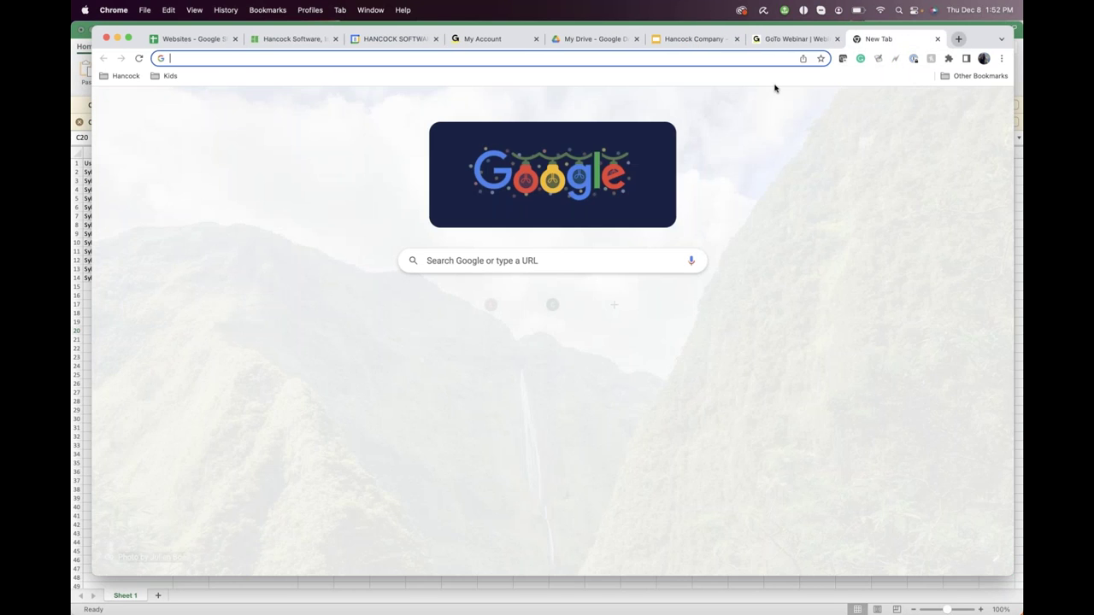
text(https)
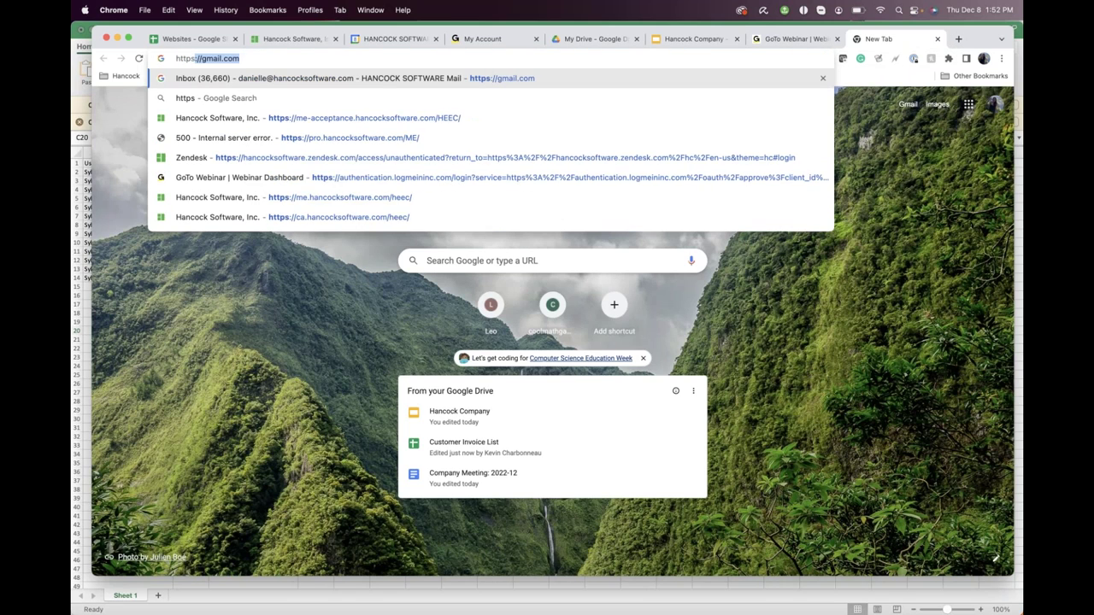
text(://sji-test.)
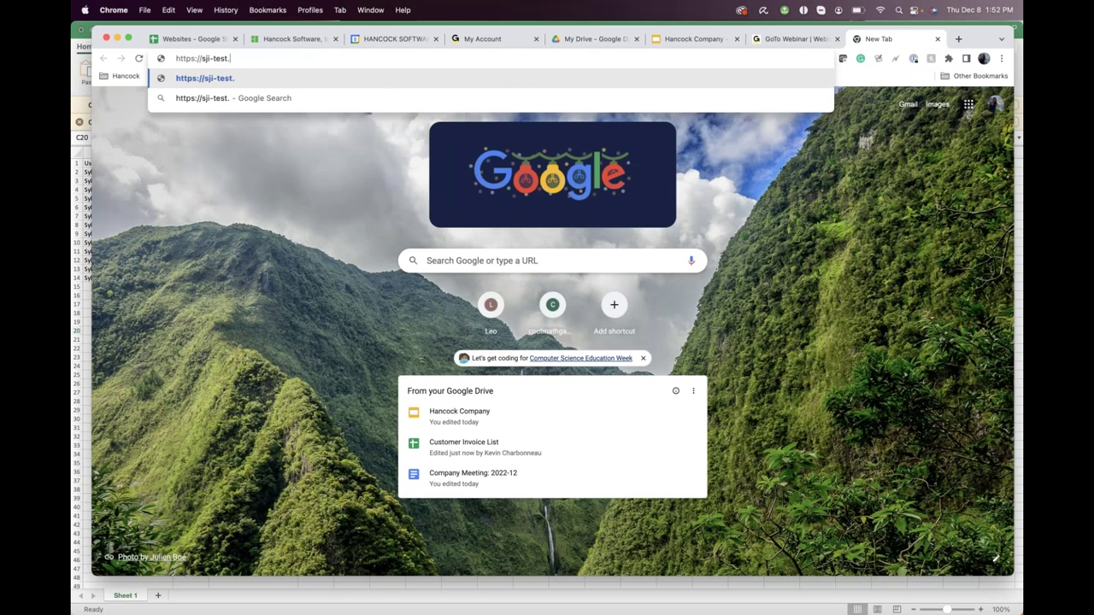
text(hancocksoft)
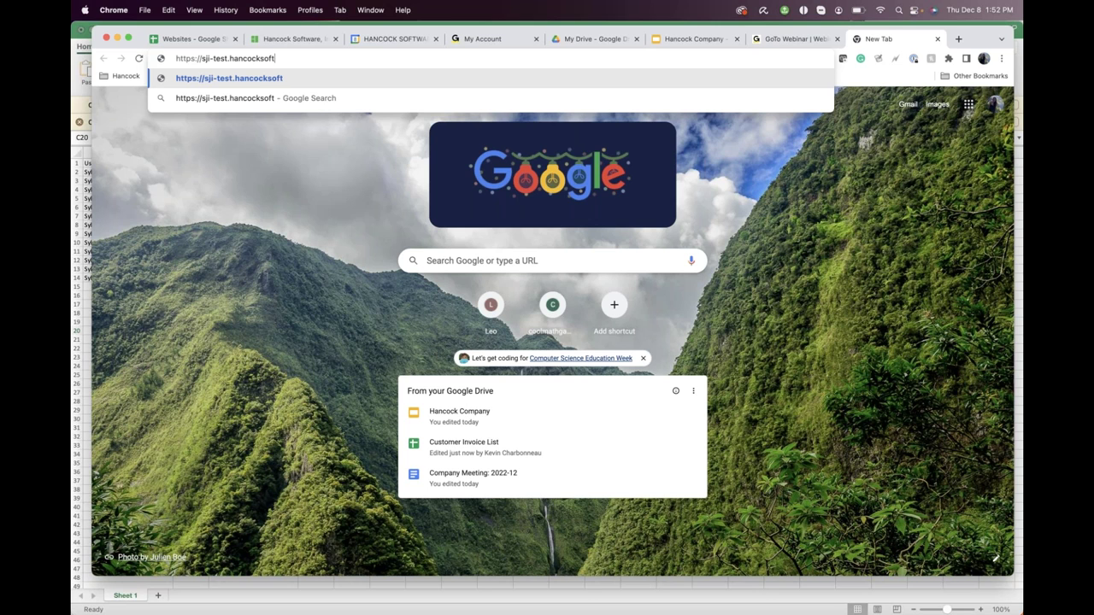
text(ware.com/heec/)
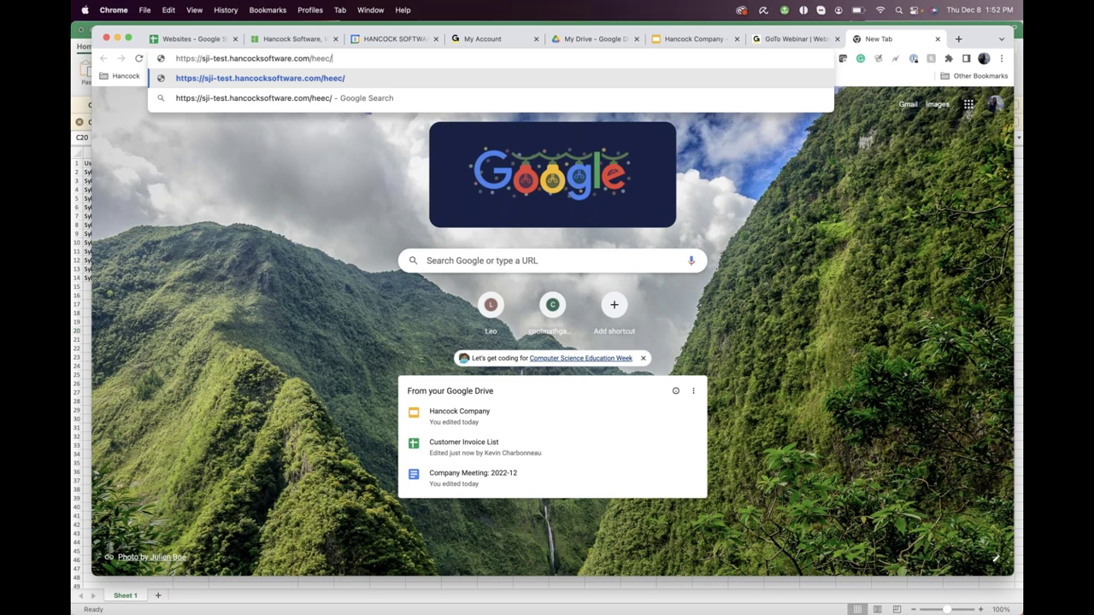
key(Return)
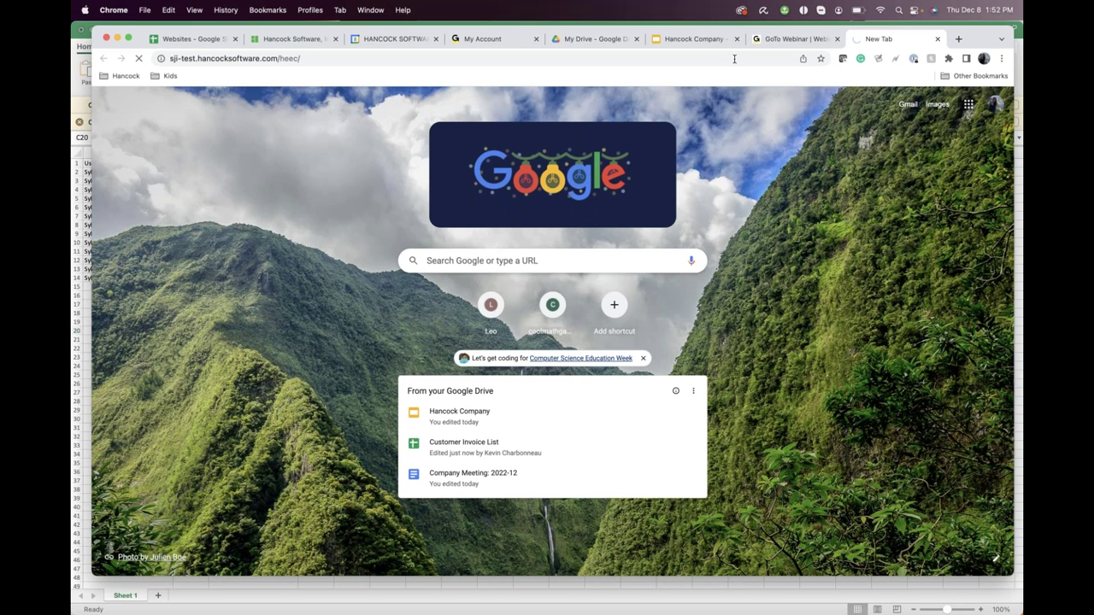
Submit the sji-test.hancocksoftware.com/heec/ address again to reload the unresponsive test site.
click(614, 56)
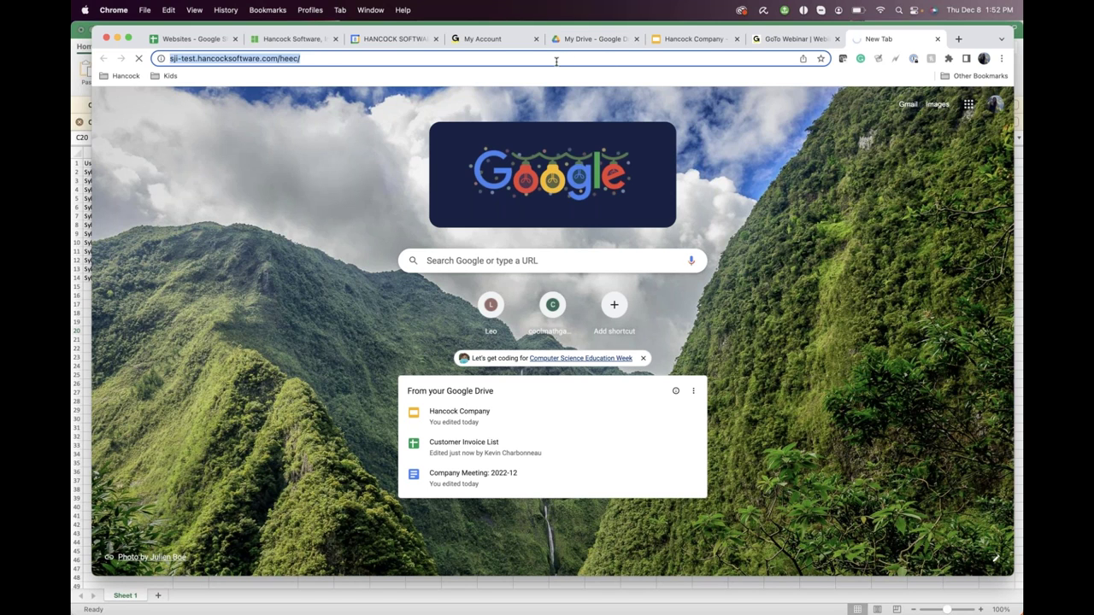
key(Right)
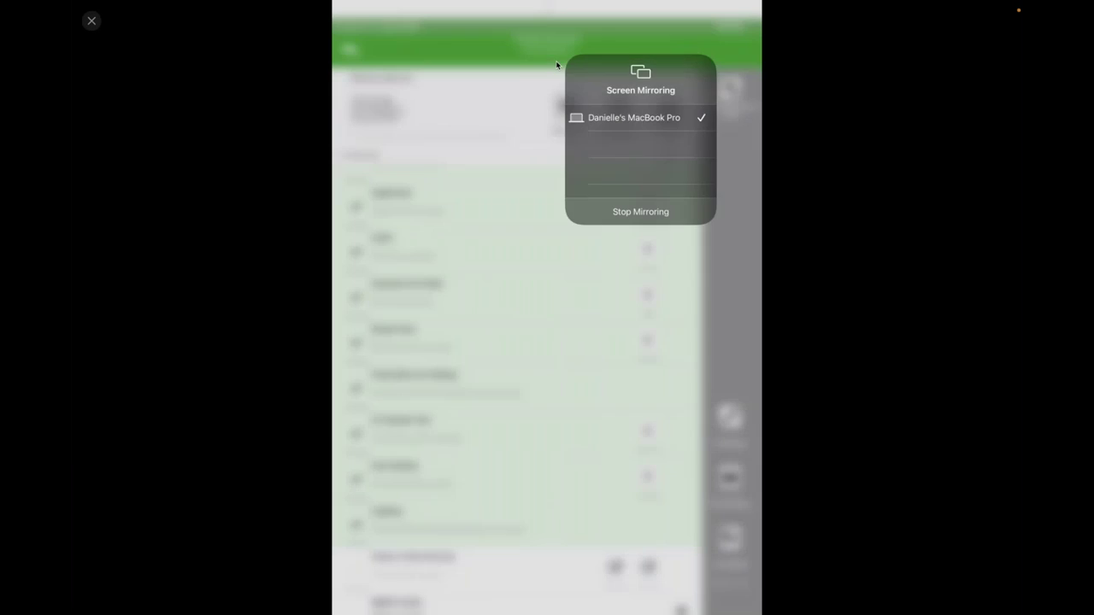
click(557, 64)
click(556, 64)
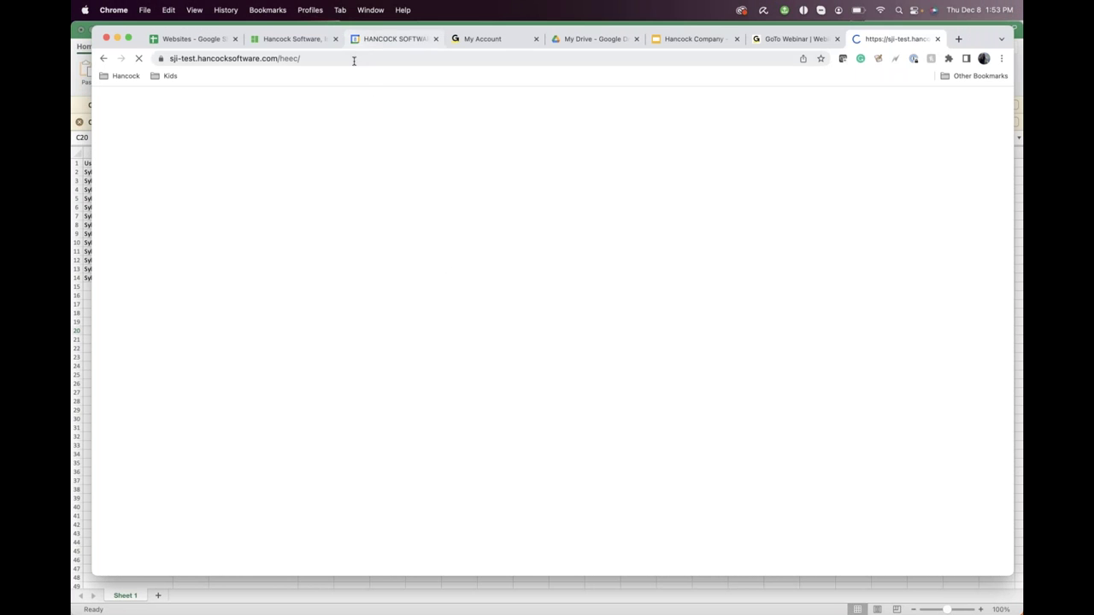
click(354, 58)
click(353, 58)
key(Return)
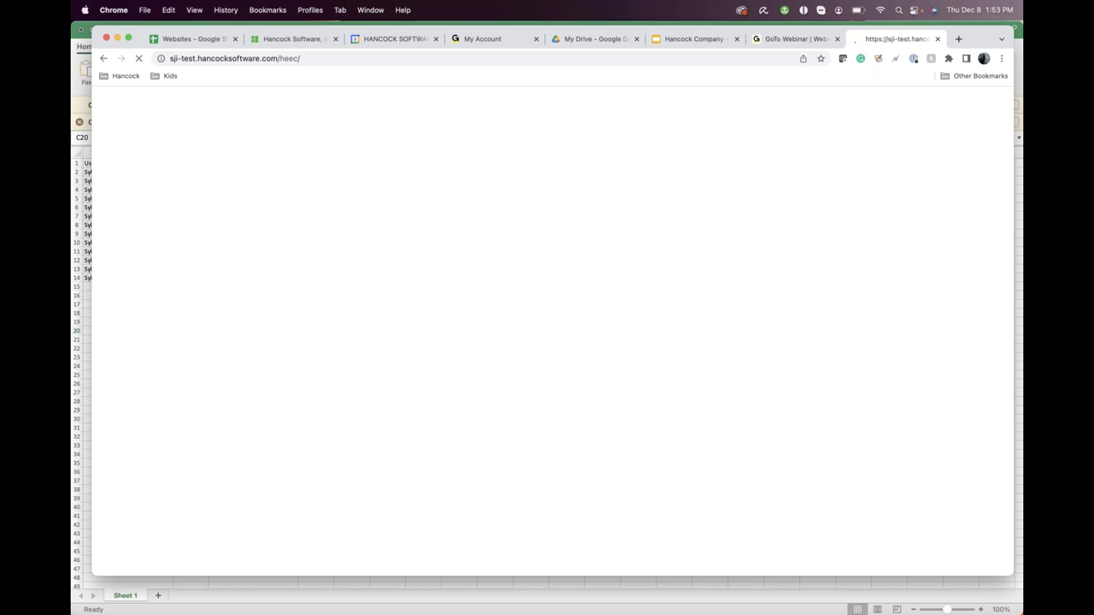
key(super+l)
key(Right)
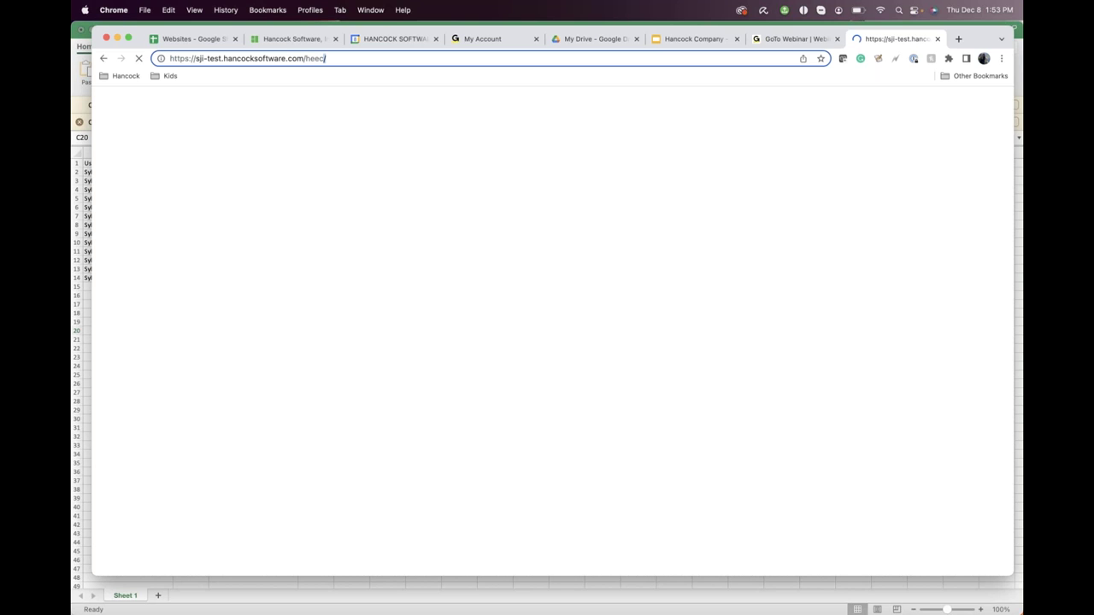
key(Return)
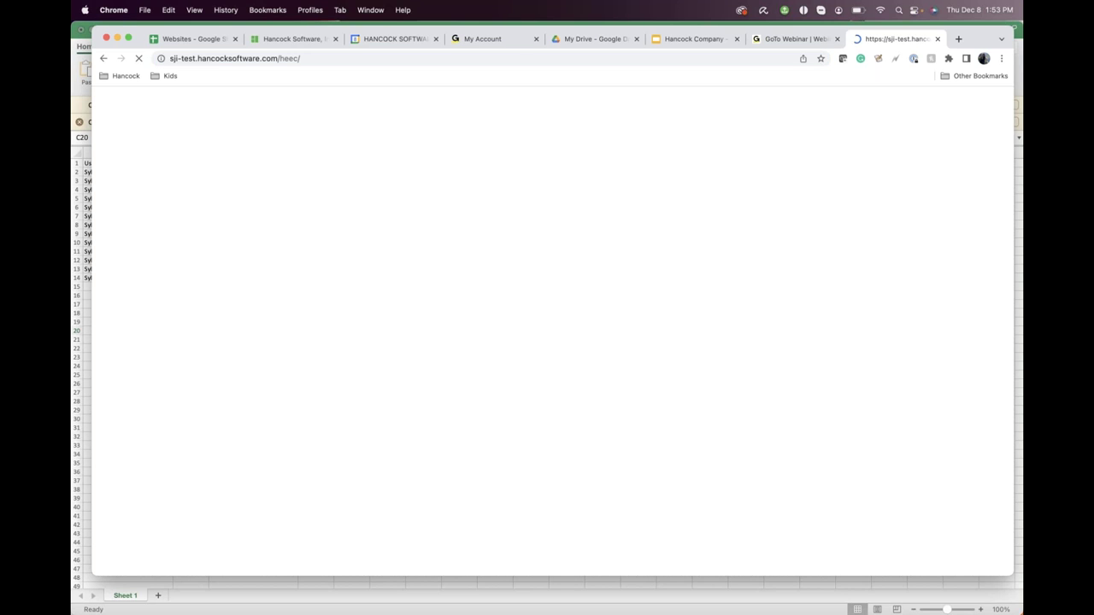
Log in to the South Jersey Industries testing site with the username and account password.
click(311, 43)
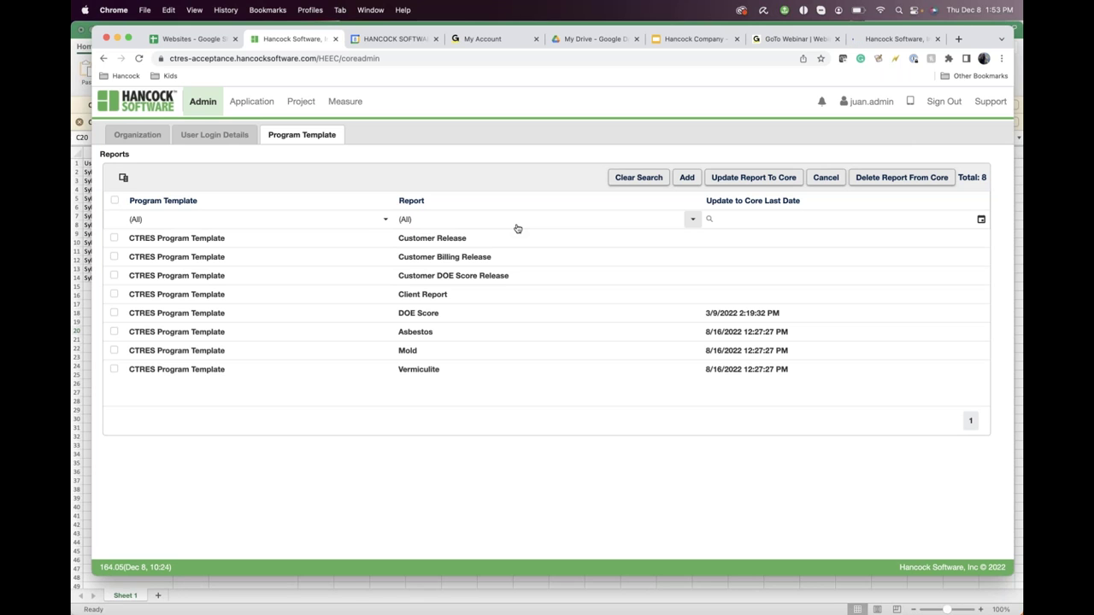
click(901, 39)
text(danielle.sji)
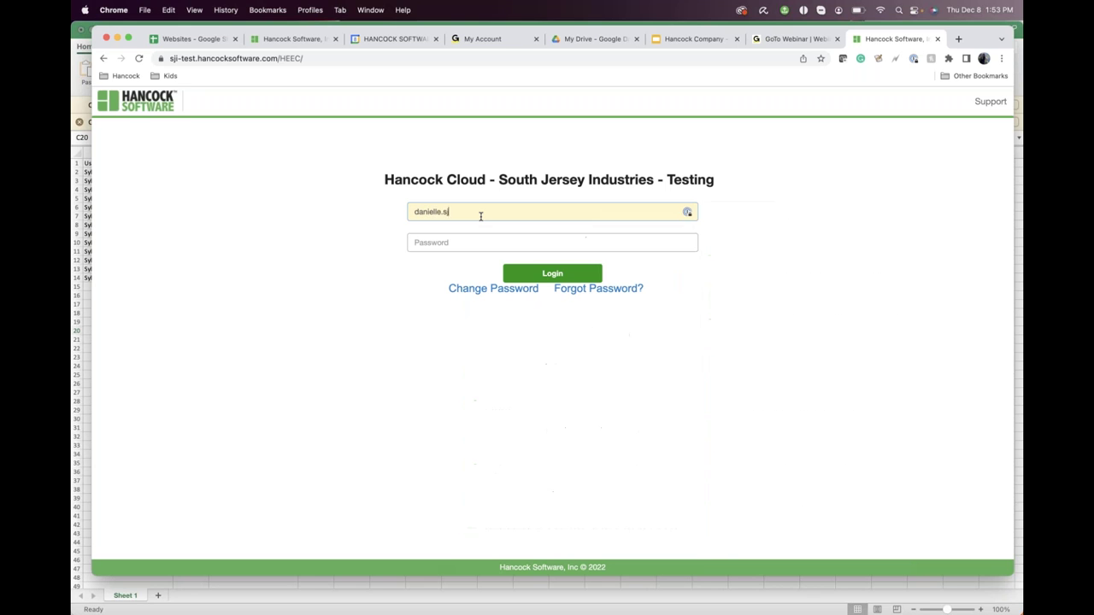
key(Tab)
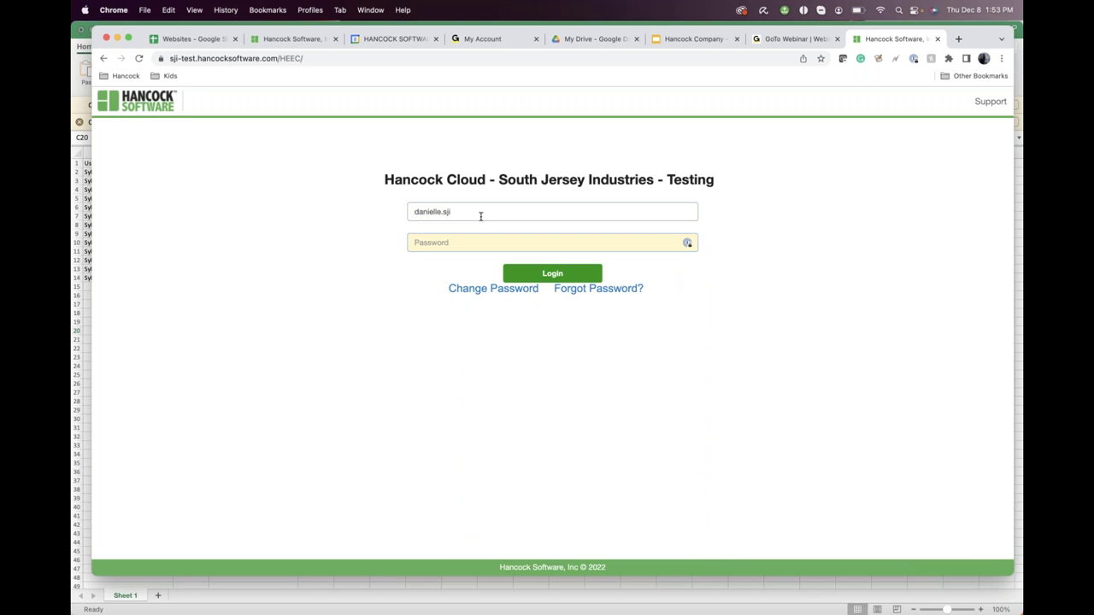
text(****)
key(Return)
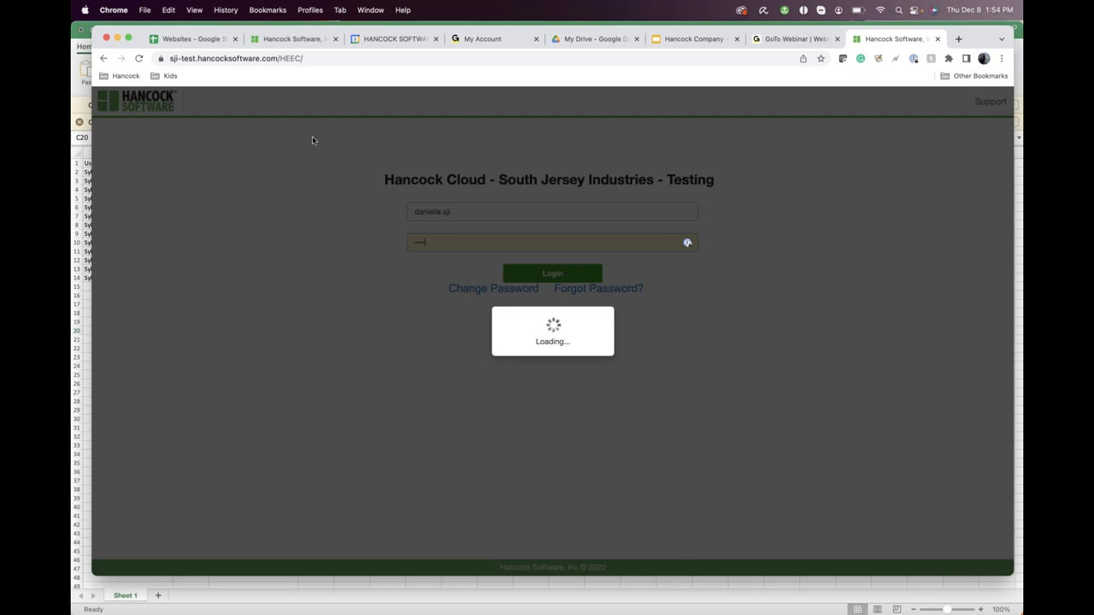
Return to the ctres-acceptance site and view its Project list in Grid View.
click(303, 40)
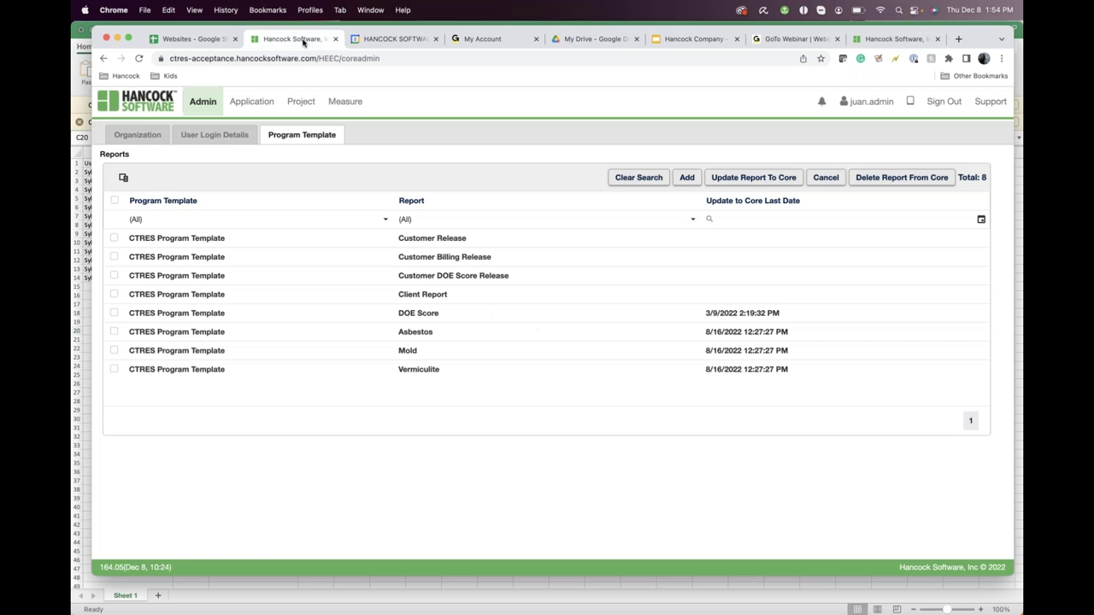
click(301, 101)
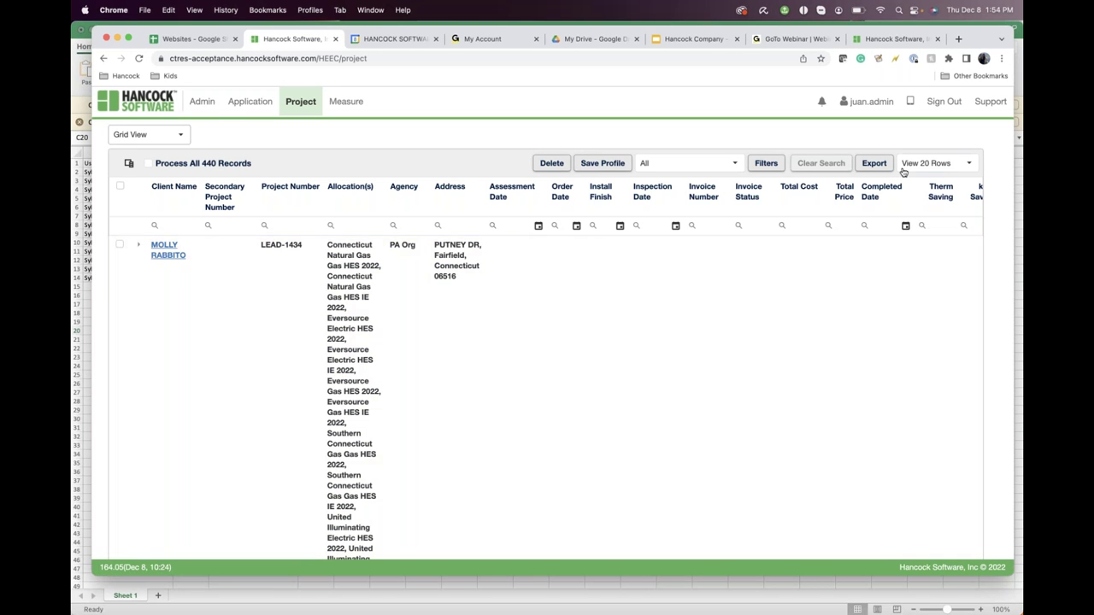
scroll(547, 342, down, 6)
scroll(547, 342, up, 4)
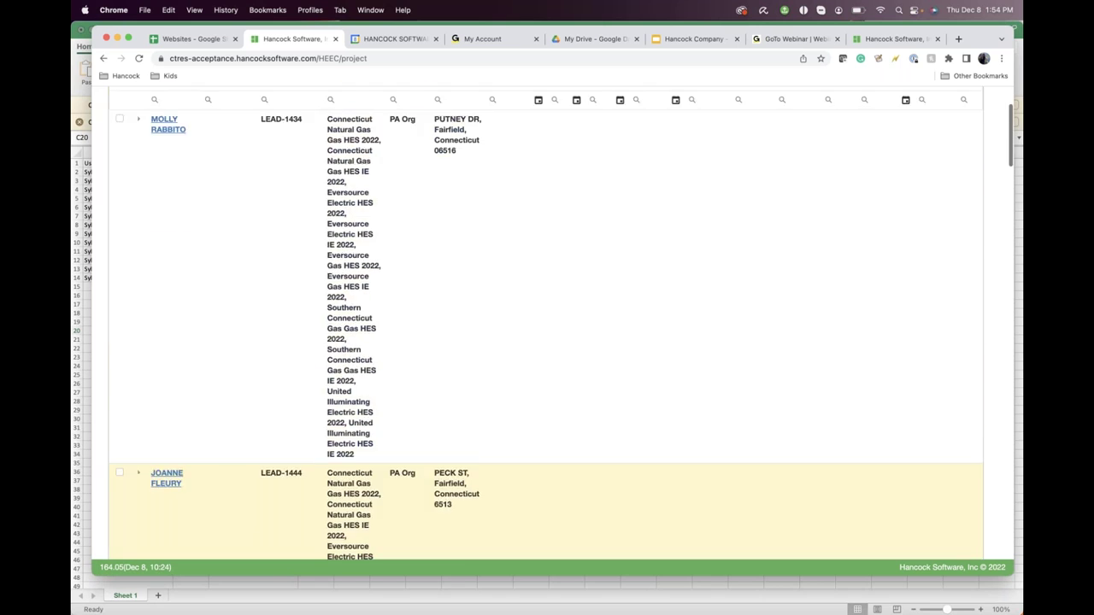
scroll(546, 342, up, 3)
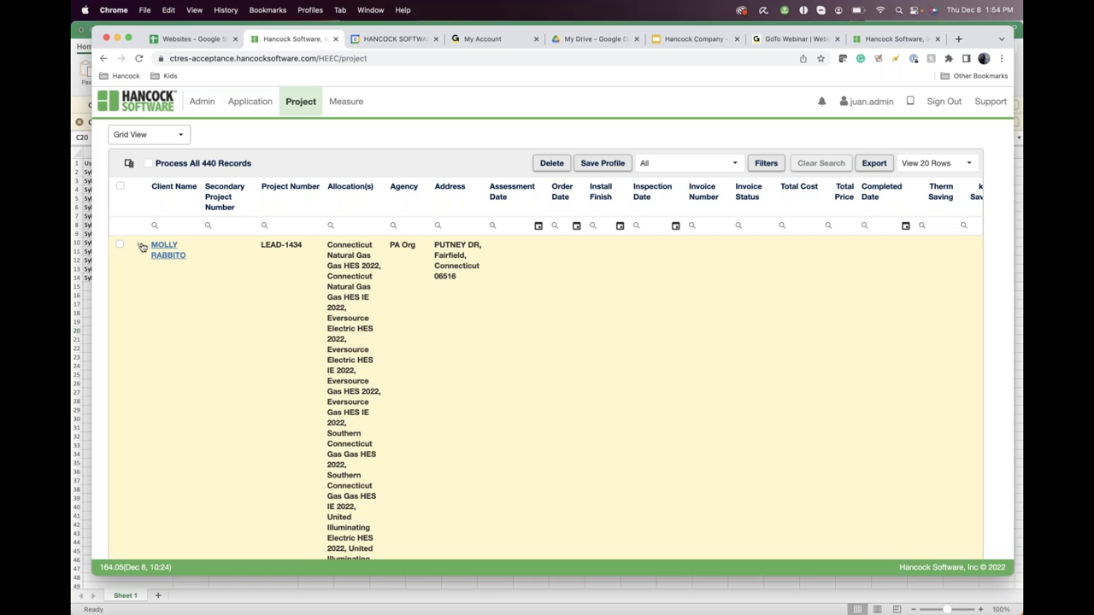
Expand the first project in the grid and review its Allocations, Schedule, Measure Management and Existing Conditions.
click(139, 245)
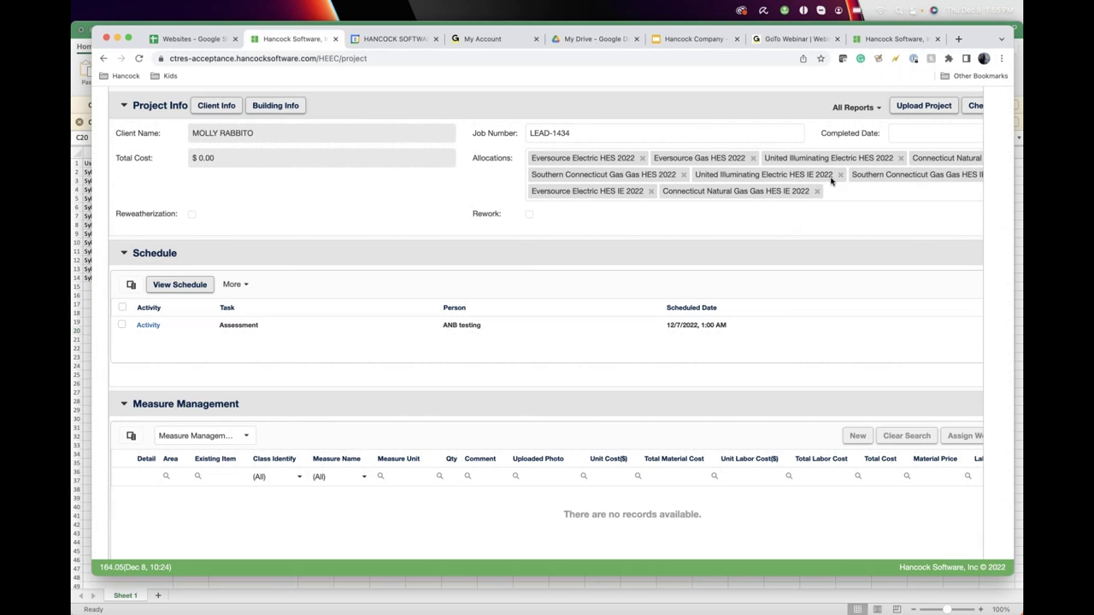
key(Escape)
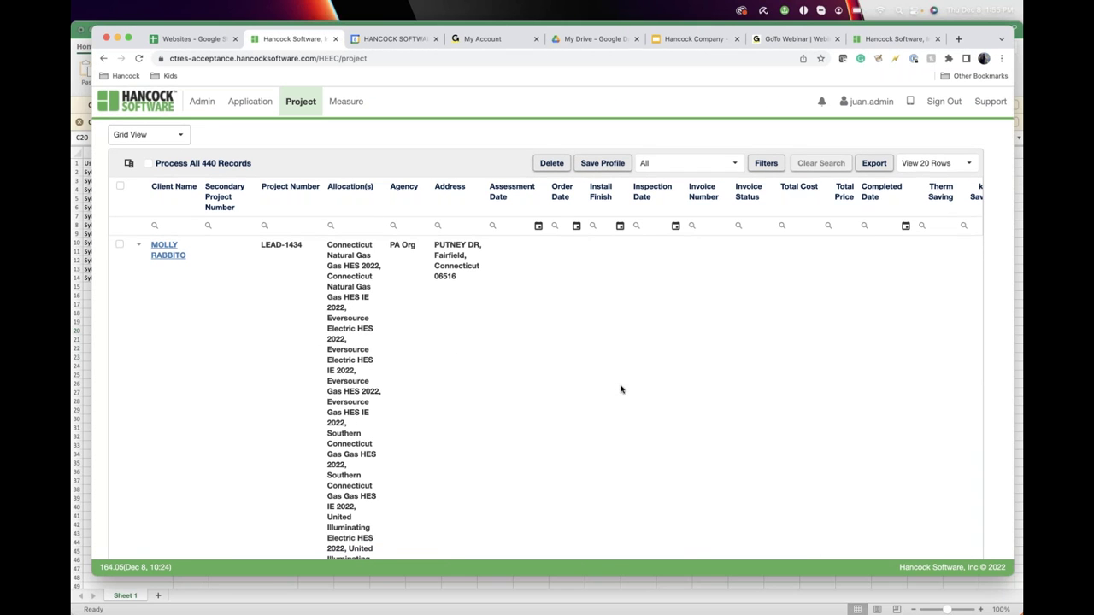
click(621, 388)
key(Escape)
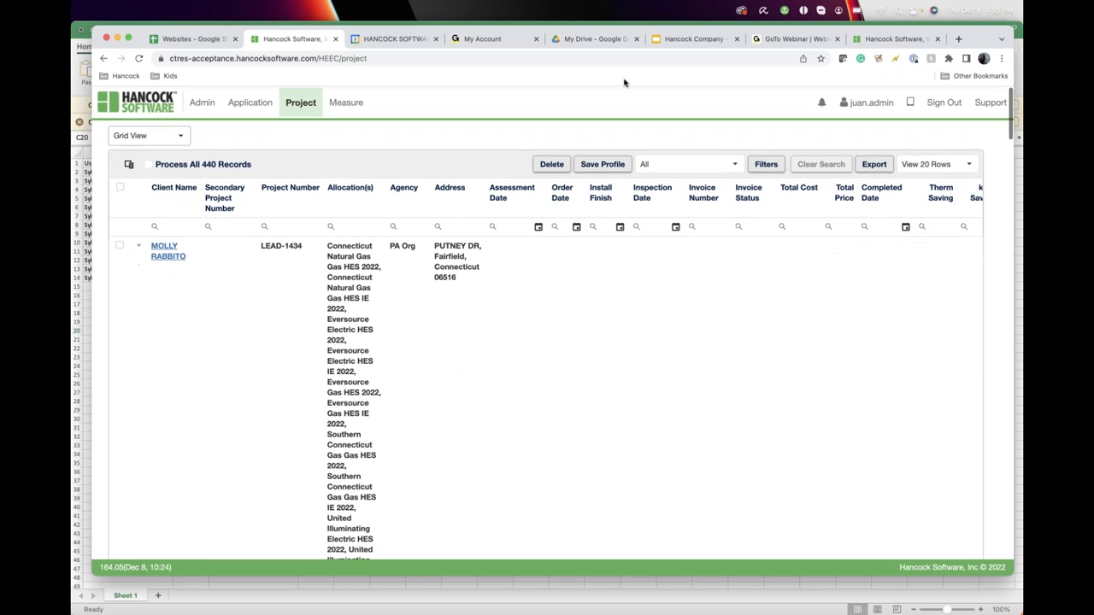
click(618, 286)
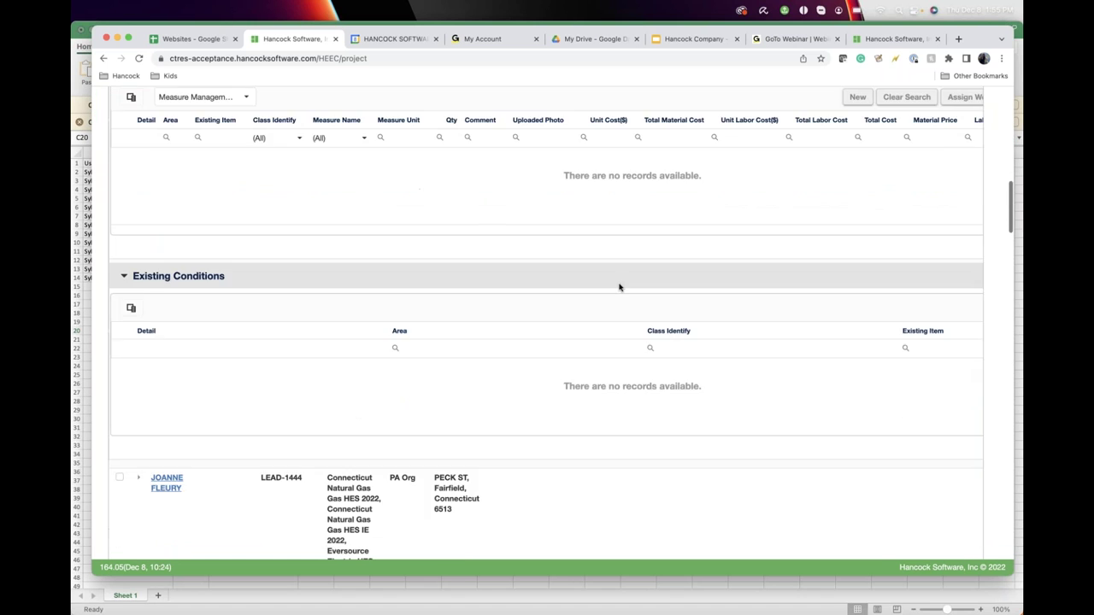
scroll(620, 287, down, 3)
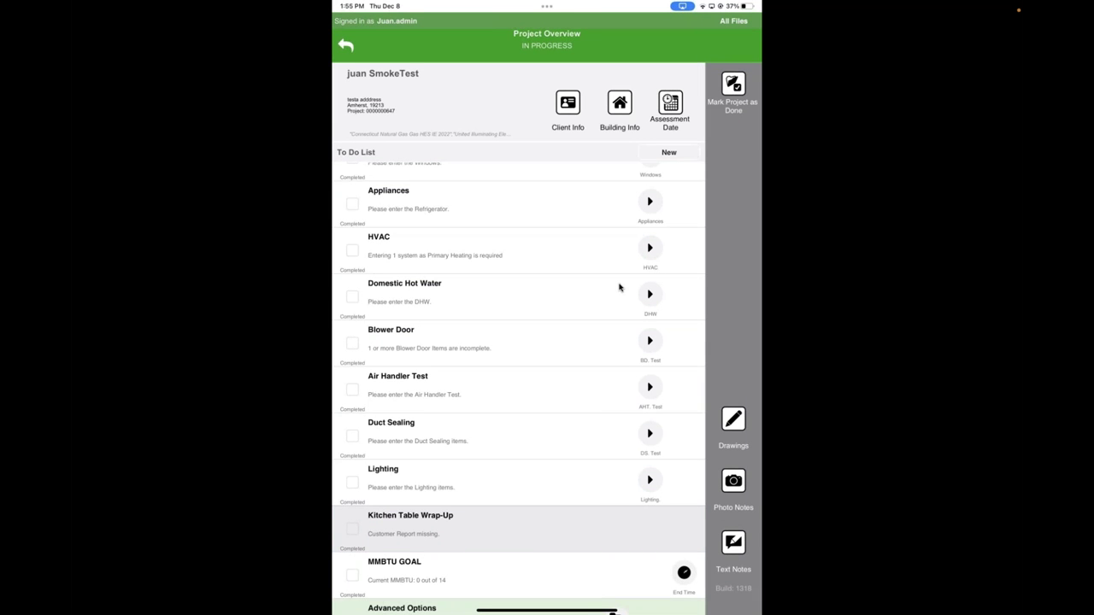
Switch to Hancock MINT on the tablet and review the SmokeTest project's To Do List.
scroll(620, 287, up, 10)
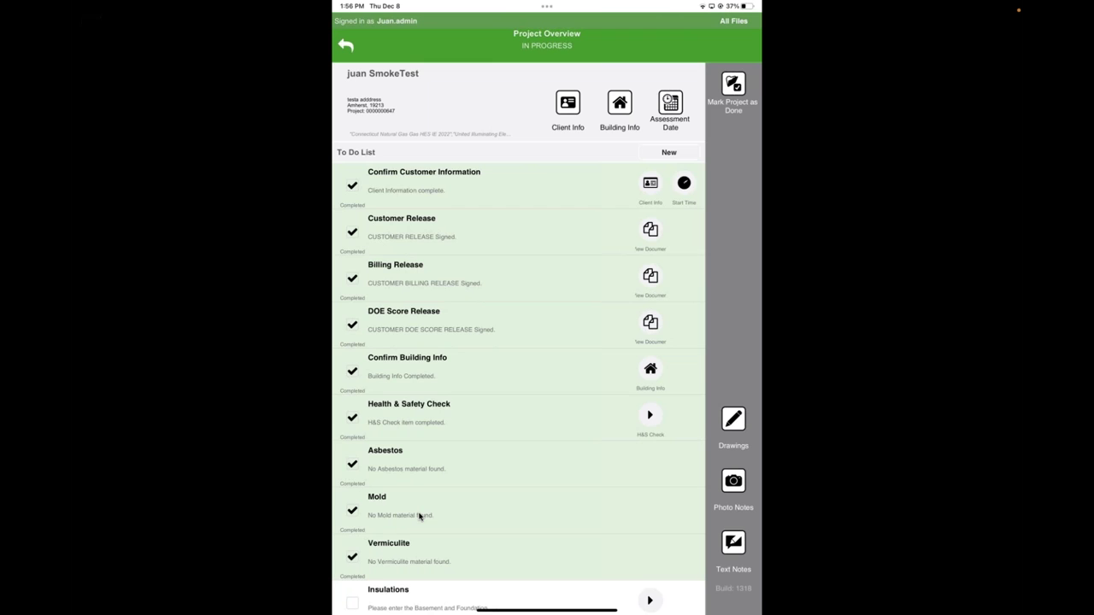
scroll(420, 516, down, 10)
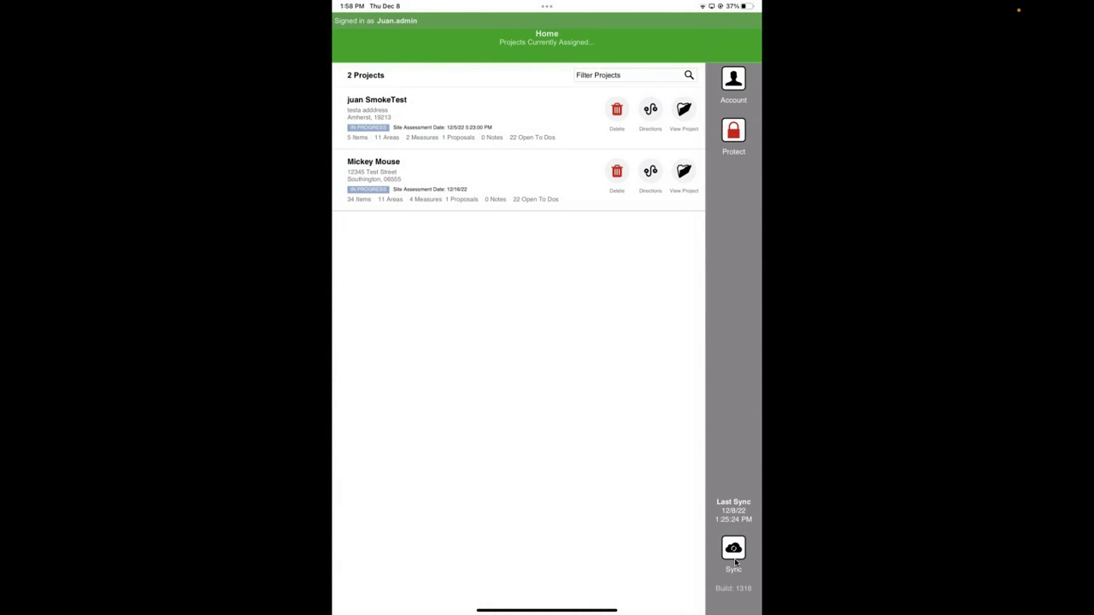
key(super+c)
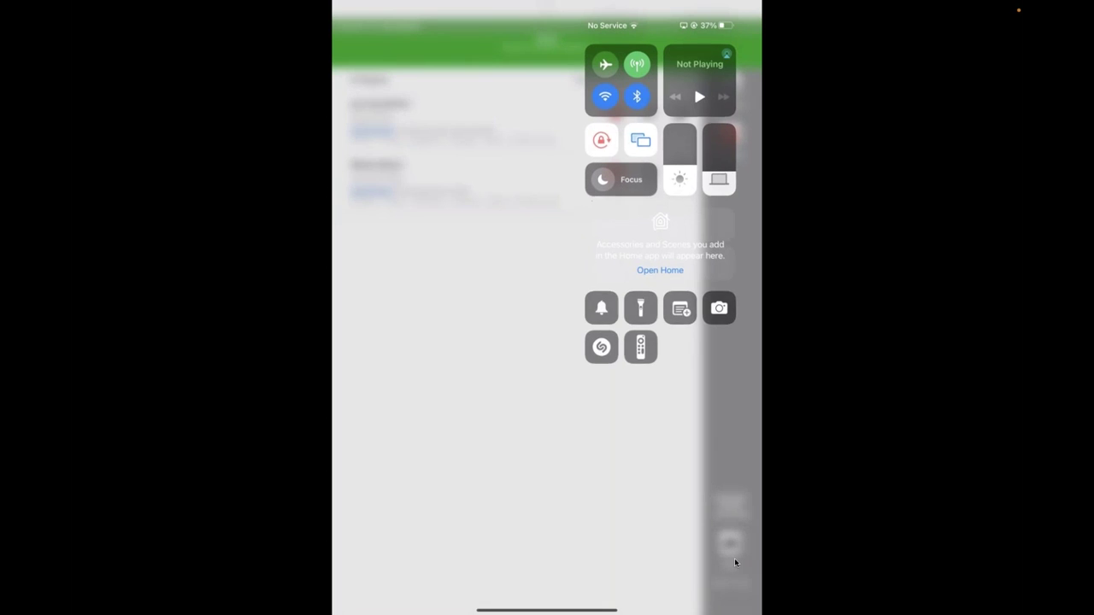